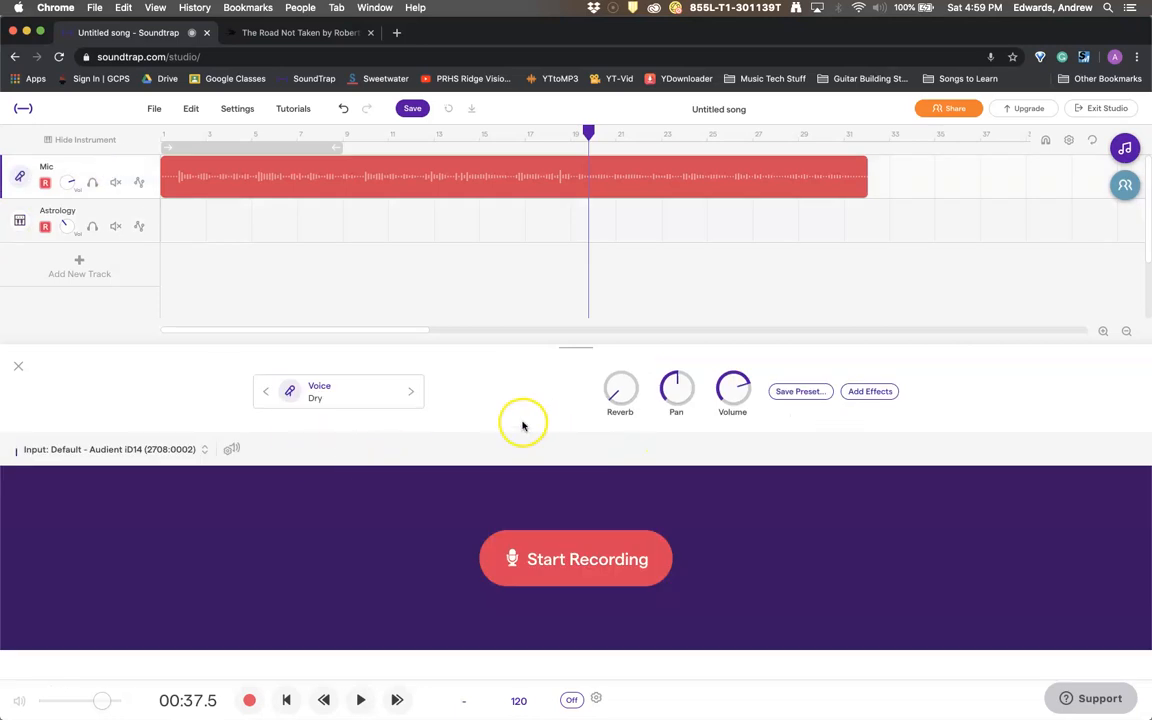
click(237, 108)
click(280, 231)
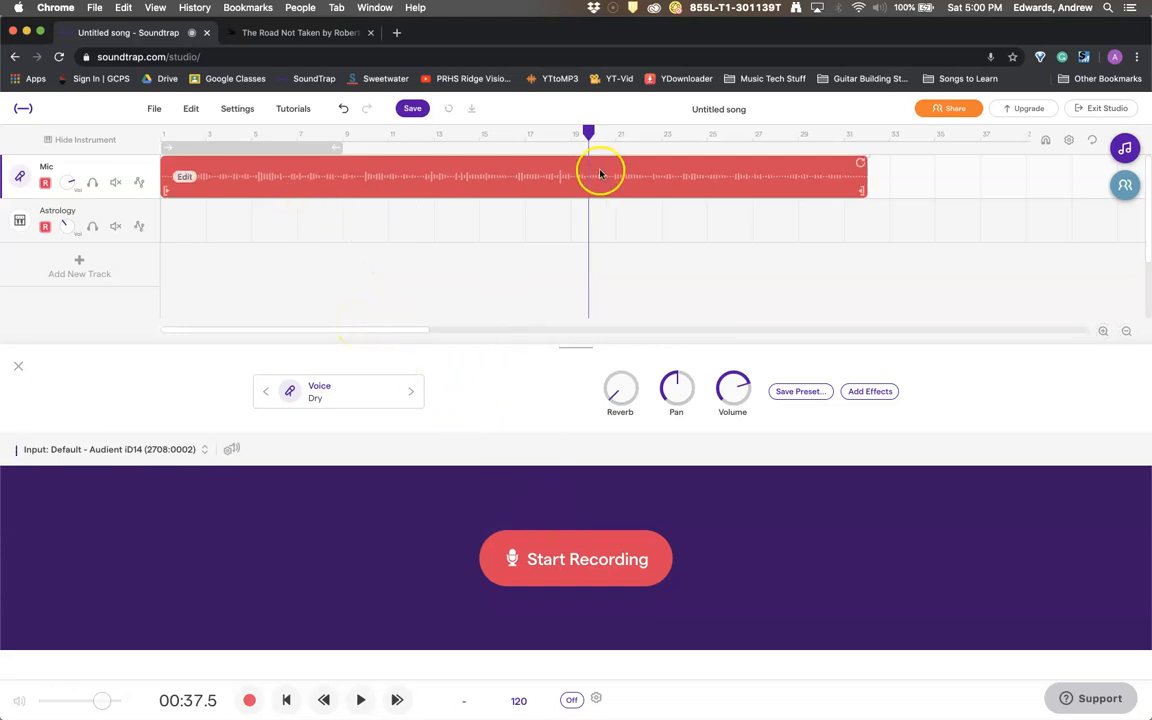
Select the Astrology instrument track for editing and disarm recording on the Mic track.
click(112, 212)
click(44, 182)
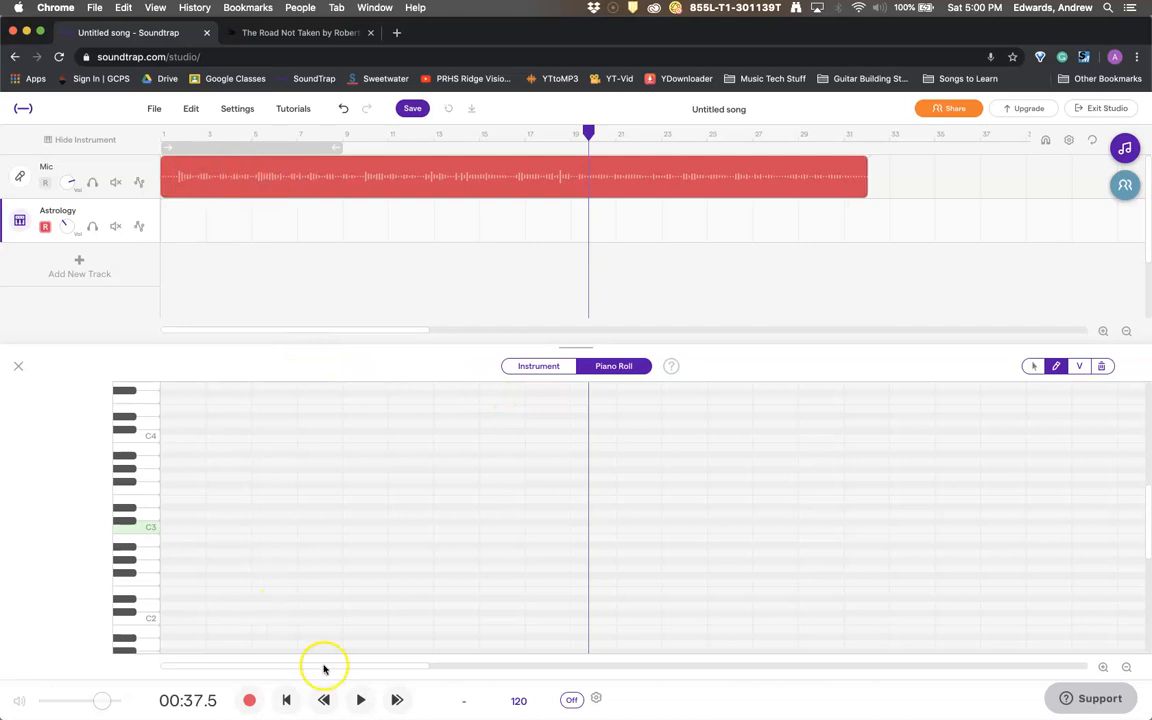
Play the voice recording from the start of the song, then stop playback.
click(287, 700)
click(360, 700)
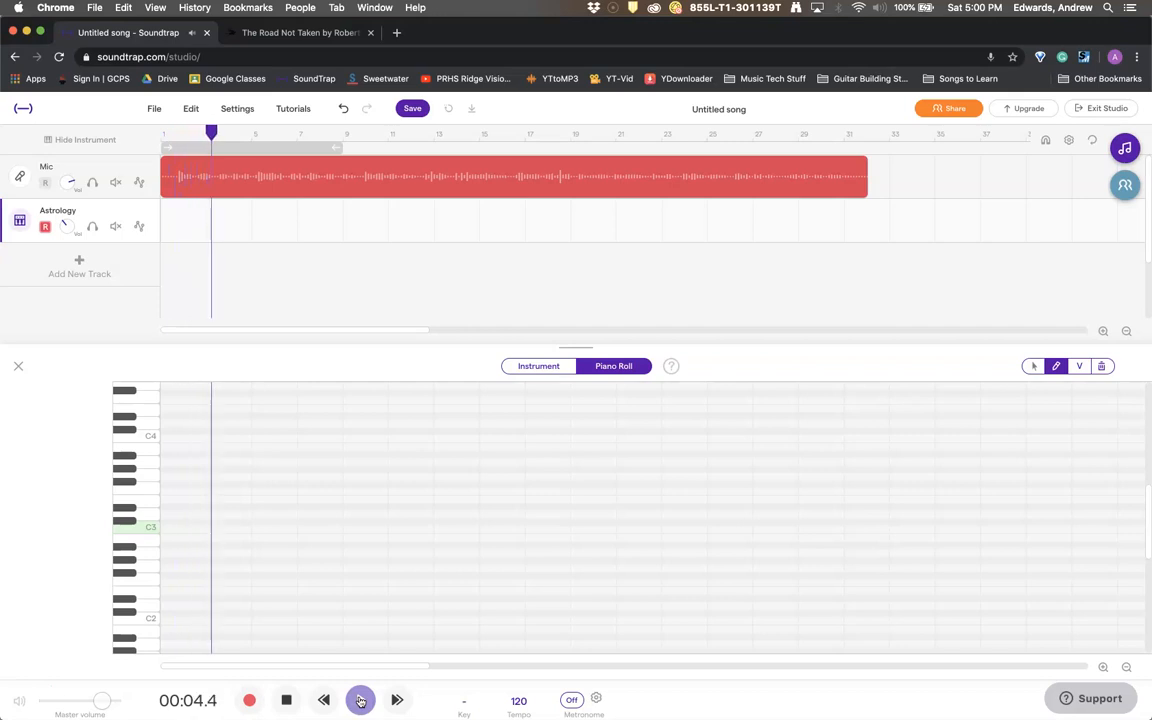
click(288, 701)
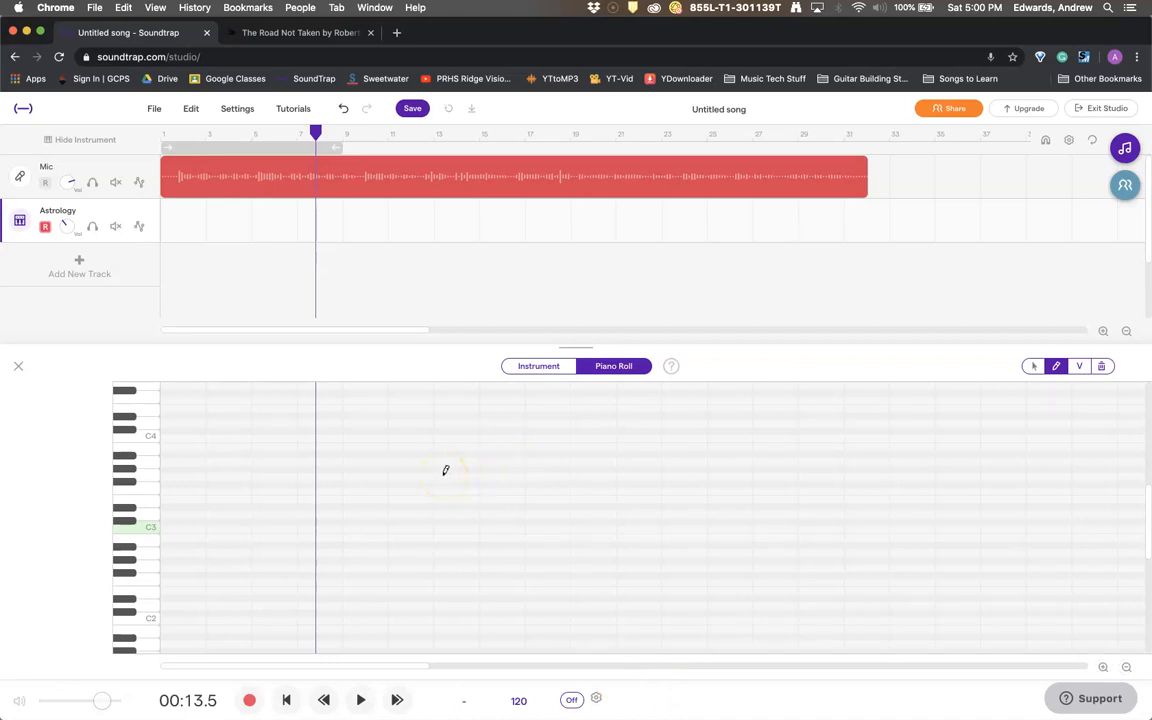
Draw an F3 note on the Astrology track and align it exactly with the start of bar 1.
click(450, 286)
click(170, 491)
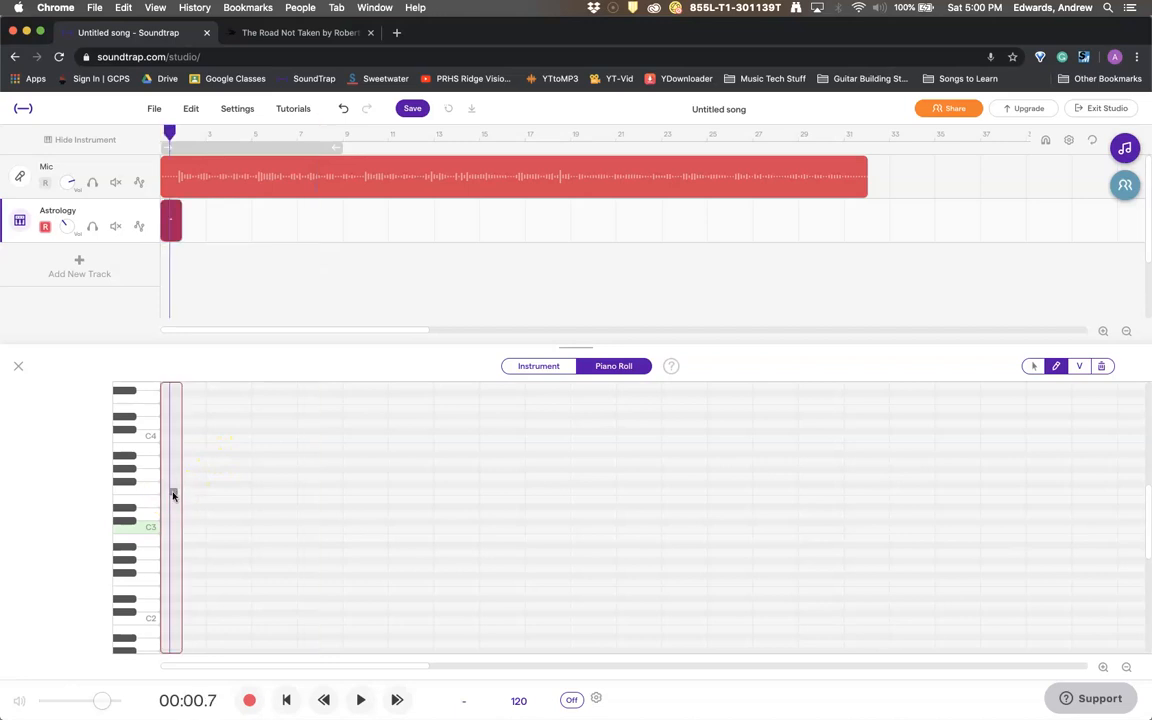
click(170, 494)
click(164, 491)
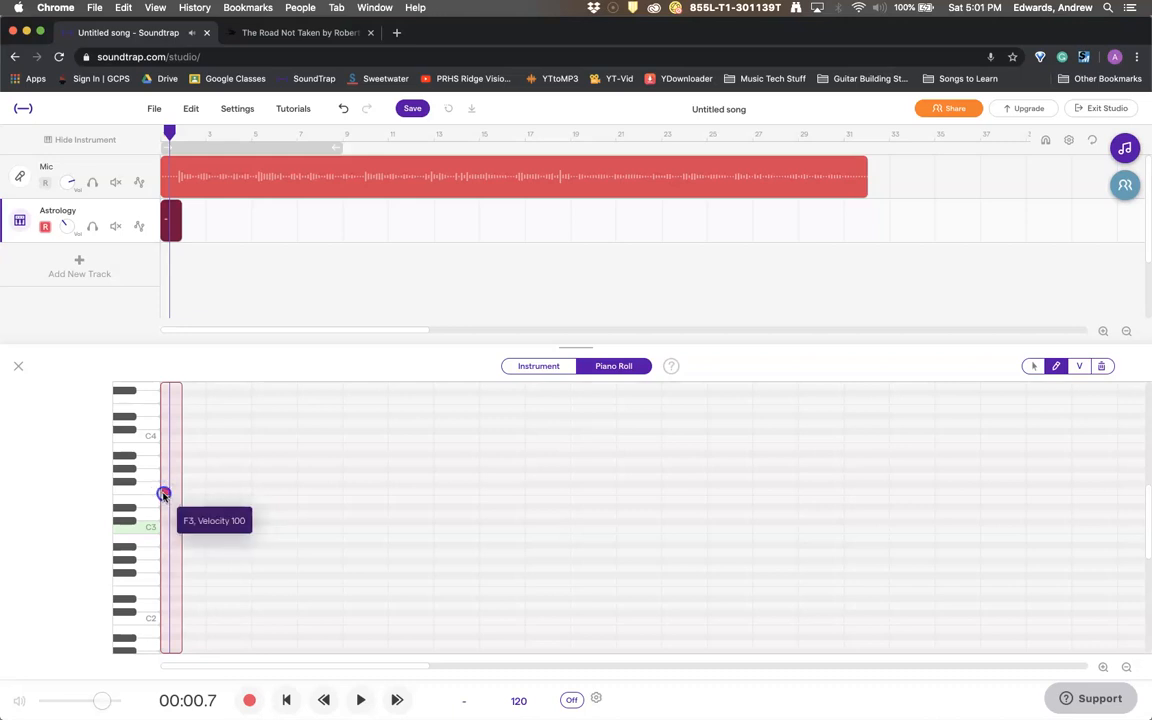
click(1104, 331)
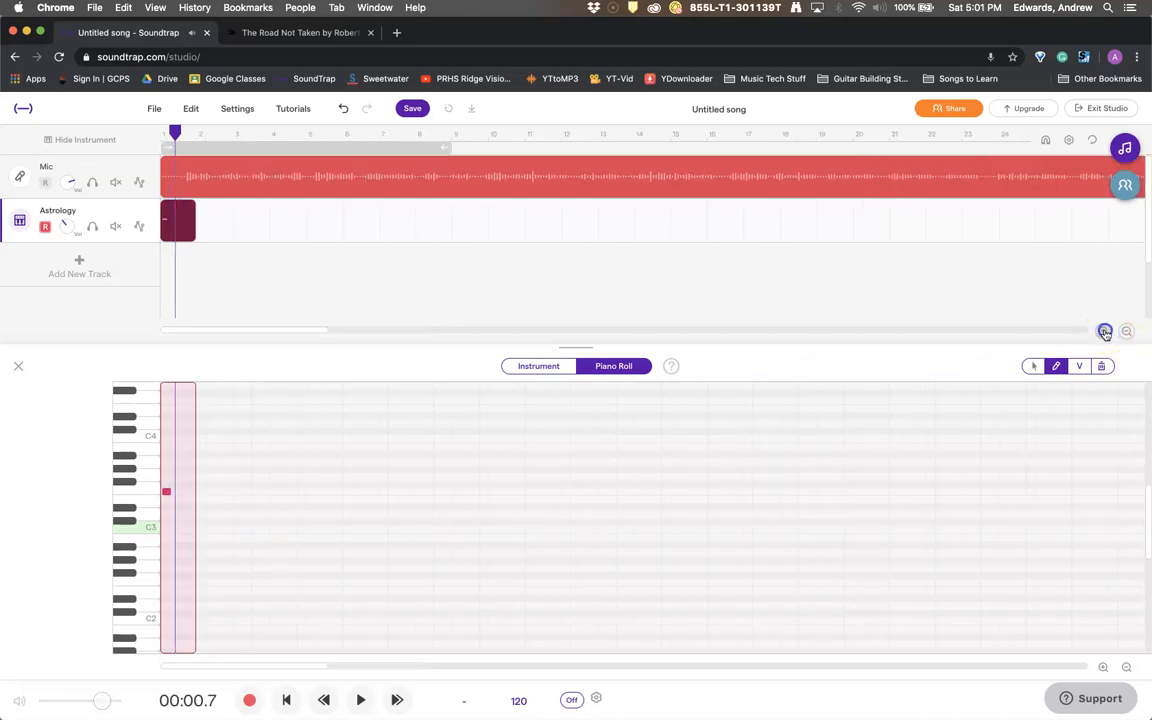
click(1104, 331)
click(1104, 331)
click(1104, 331)
click(1104, 331)
click(1104, 331)
click(1104, 331)
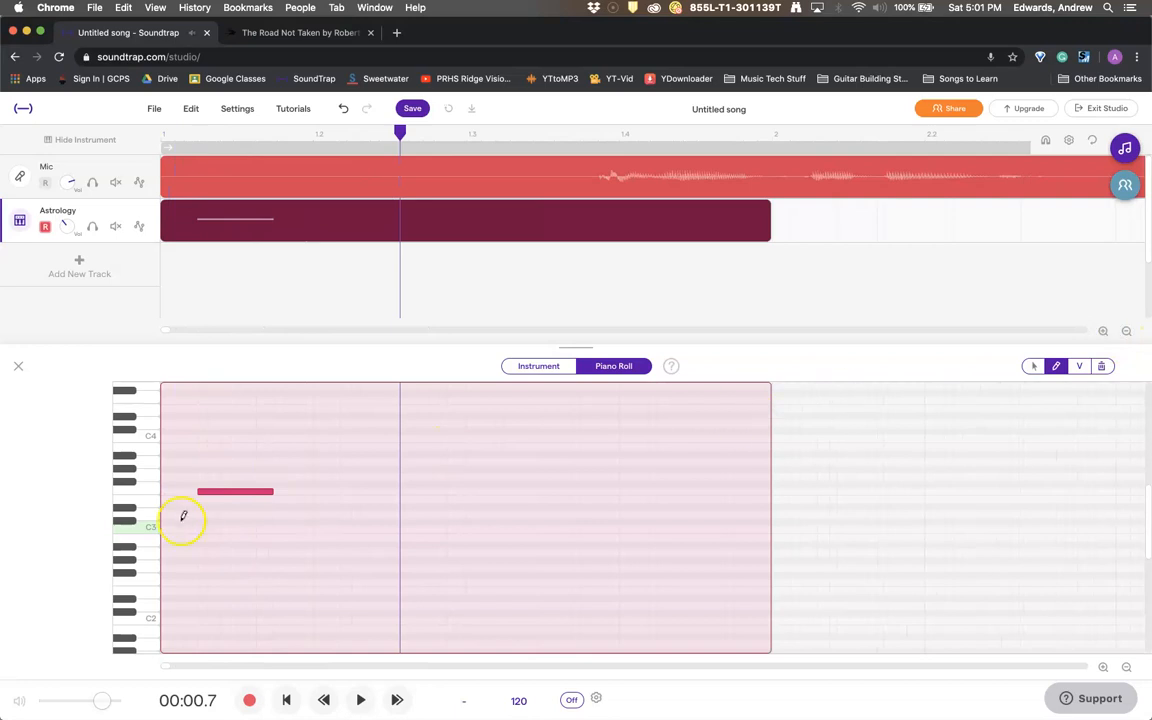
drag(214, 493, 166, 496)
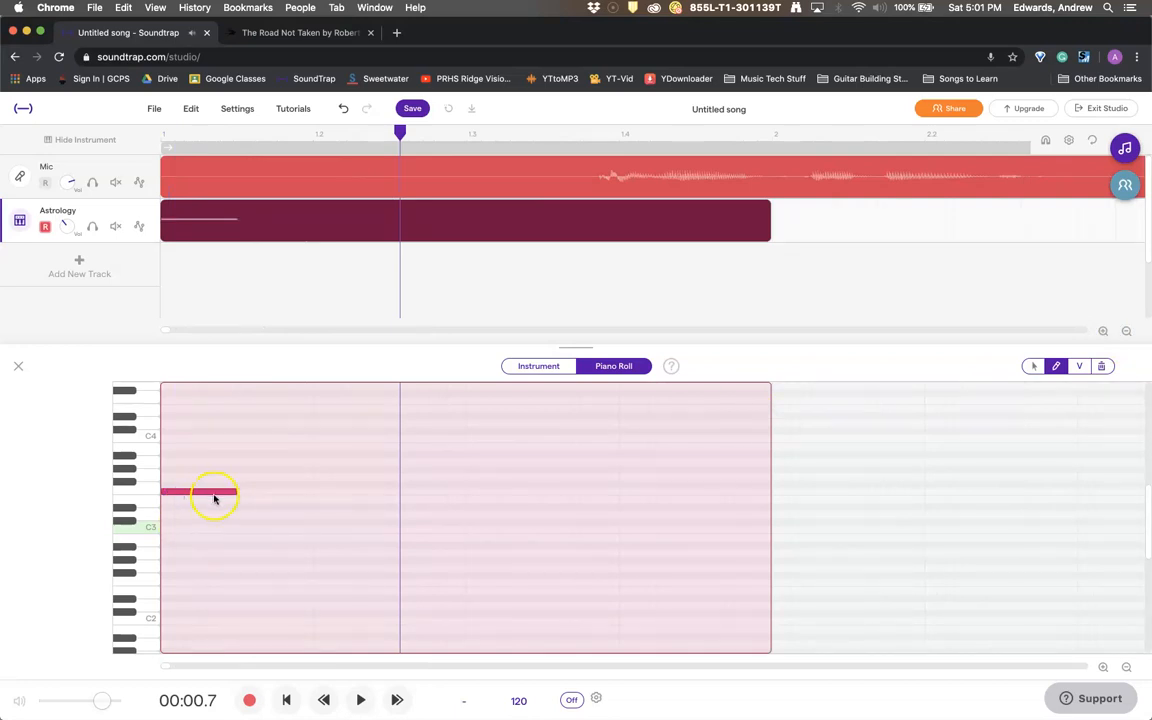
Add Ab3 and C4 notes above the F3, both aligned with the start of bar 1.
click(164, 469)
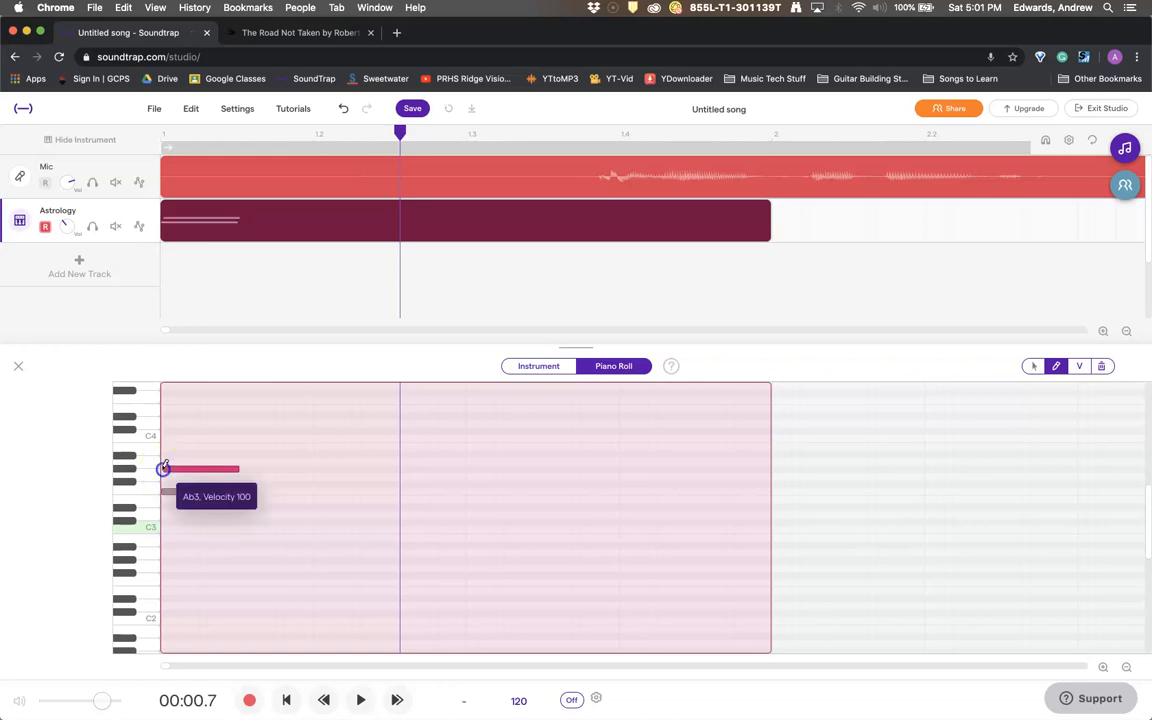
drag(182, 471, 179, 471)
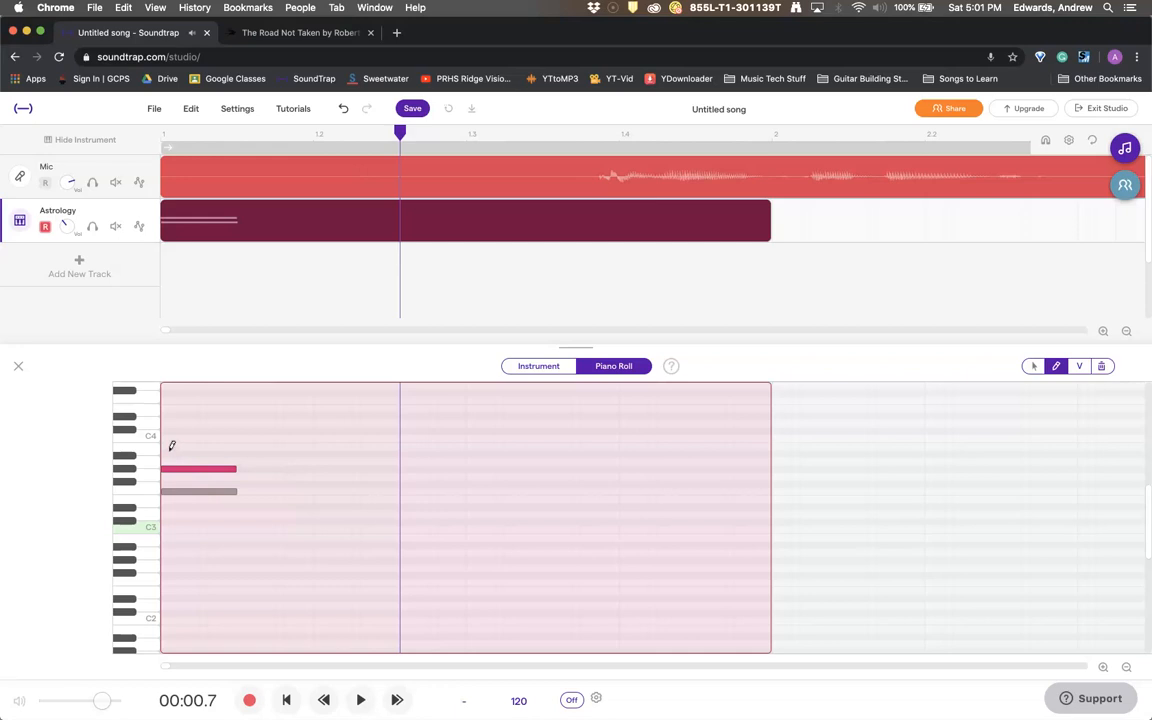
click(164, 438)
drag(179, 439, 176, 439)
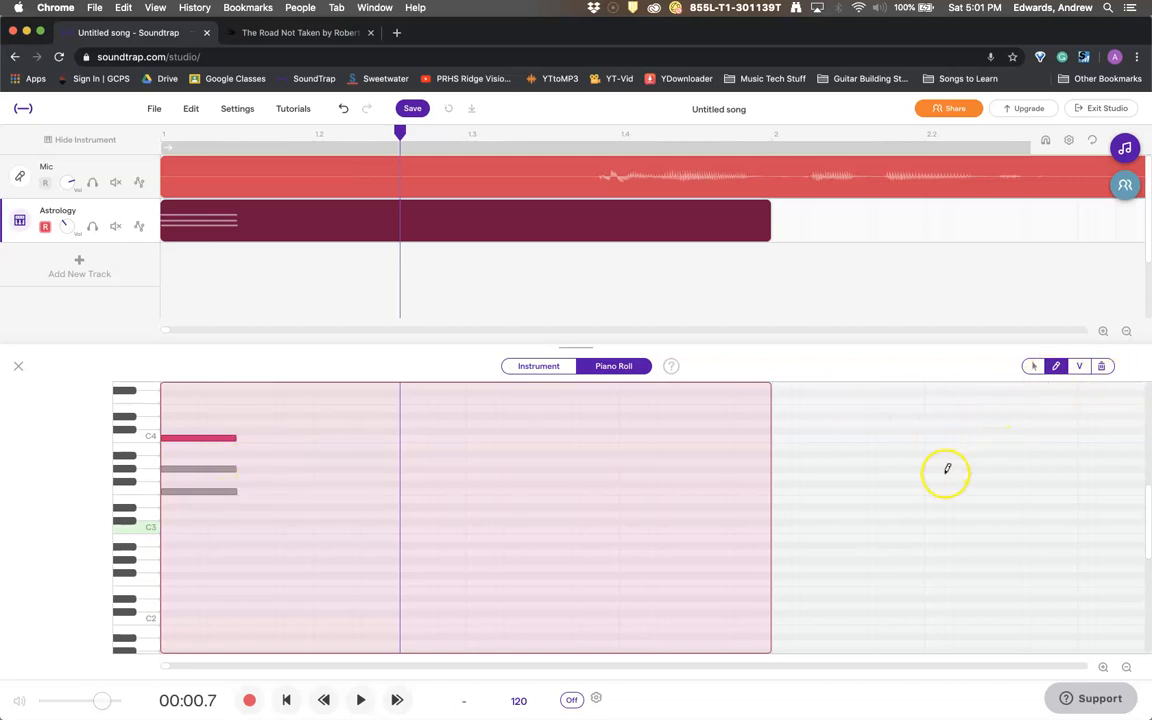
Select all three notes of the first chord and lengthen them together to fill bar 1.
click(1040, 367)
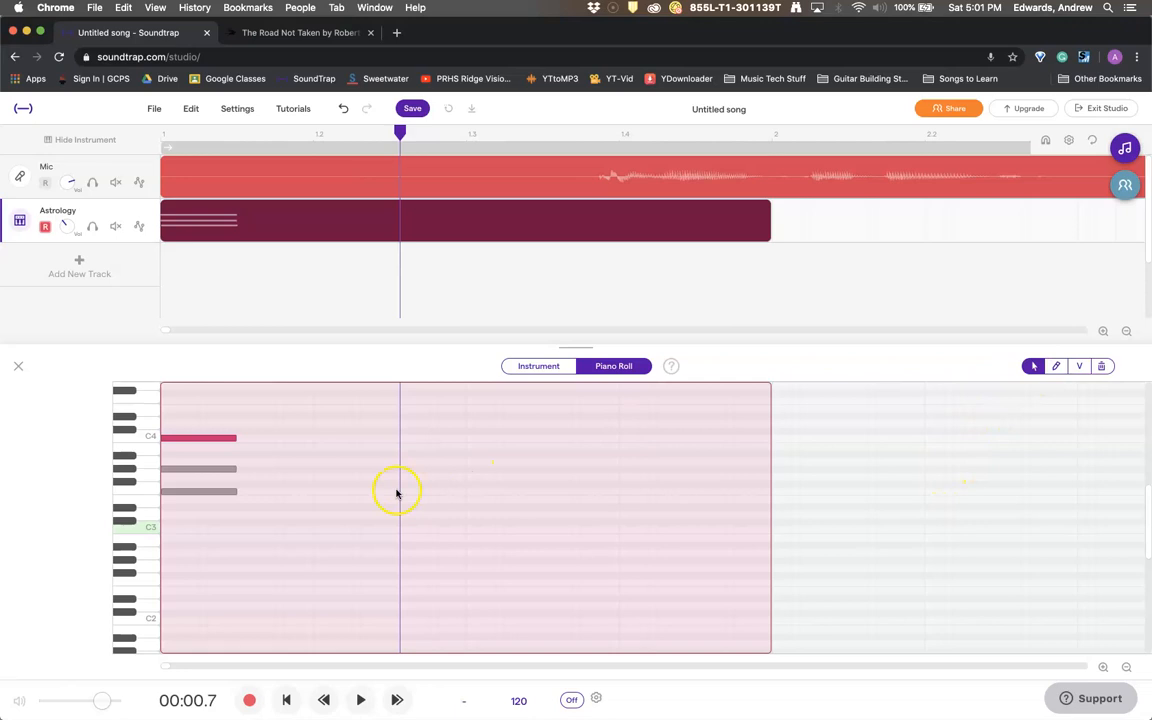
drag(200, 522, 379, 447)
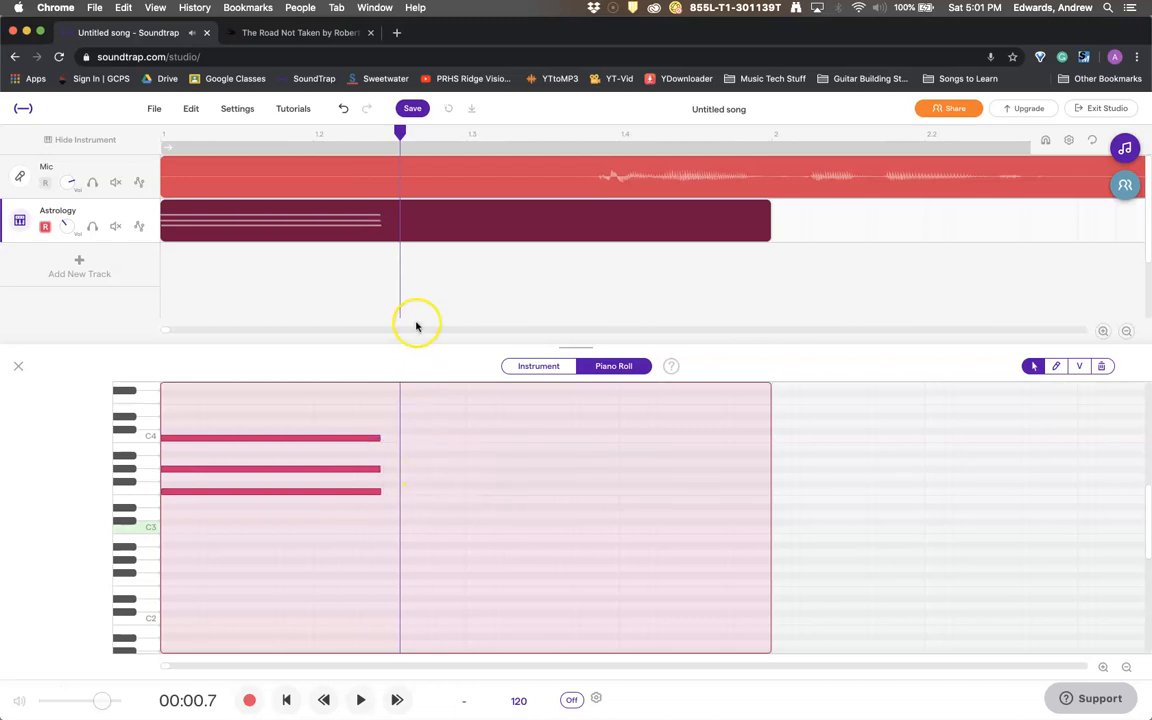
click(1126, 332)
drag(265, 555, 525, 446)
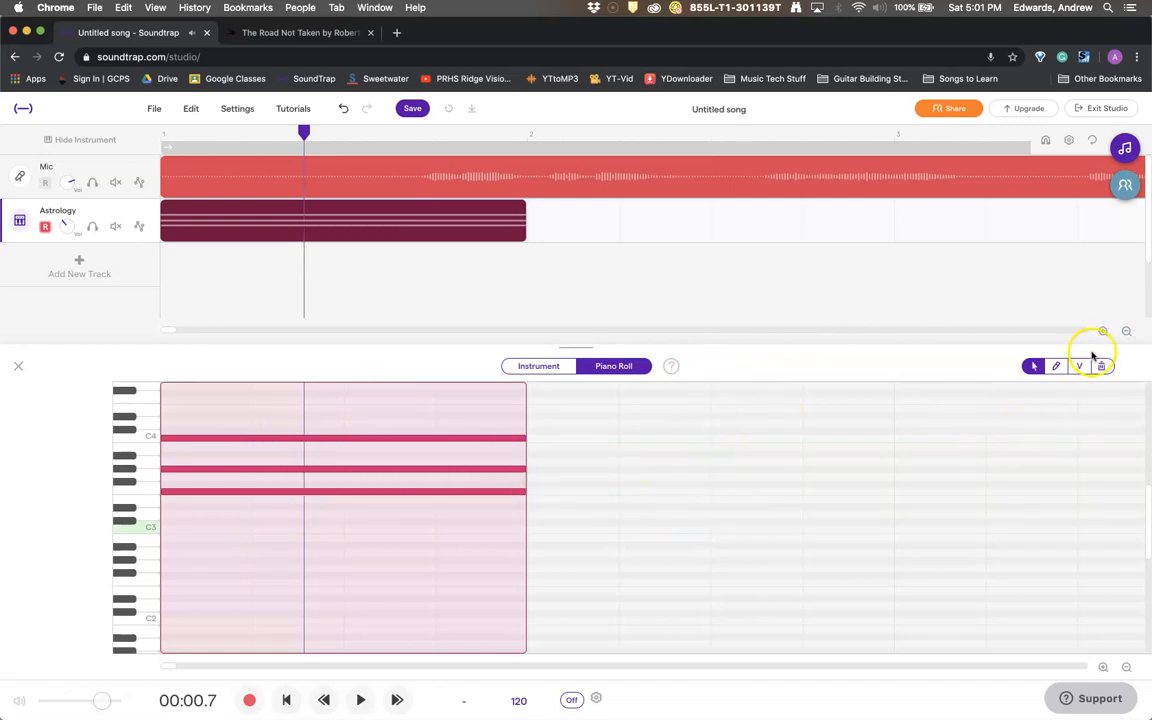
Draw a bar-long chord of Db3, E3 and Ab3 in bar 2, enabling snap to grid before placing the Ab3.
click(1127, 331)
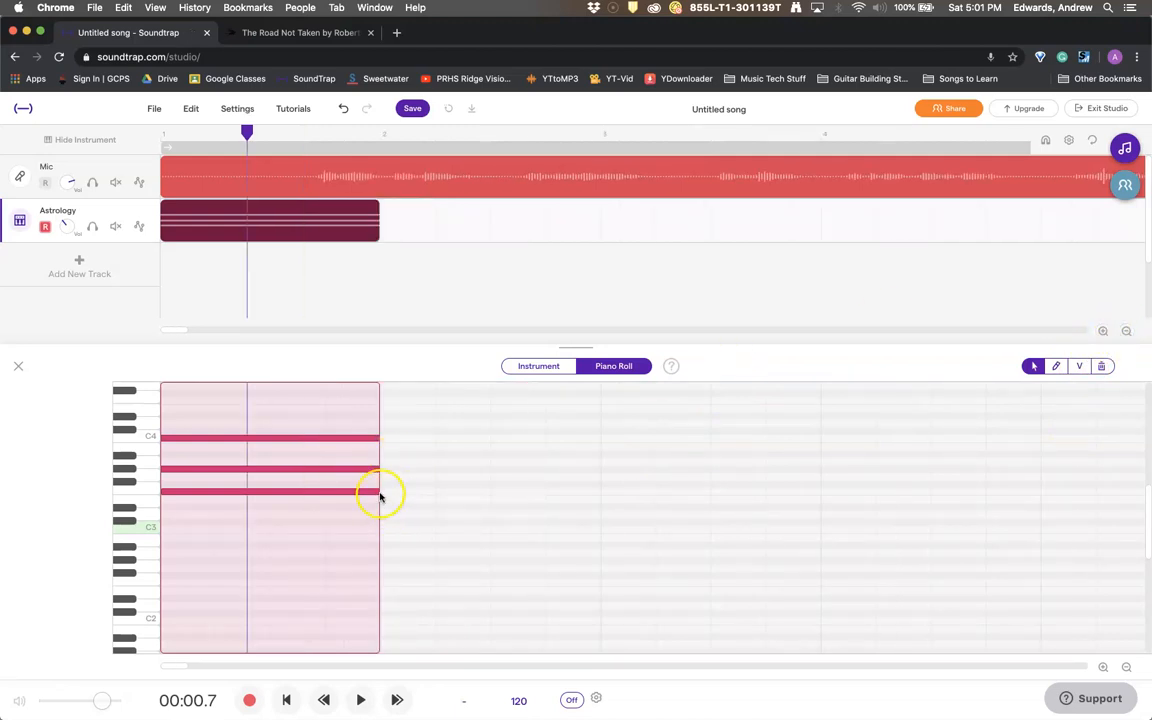
click(1055, 366)
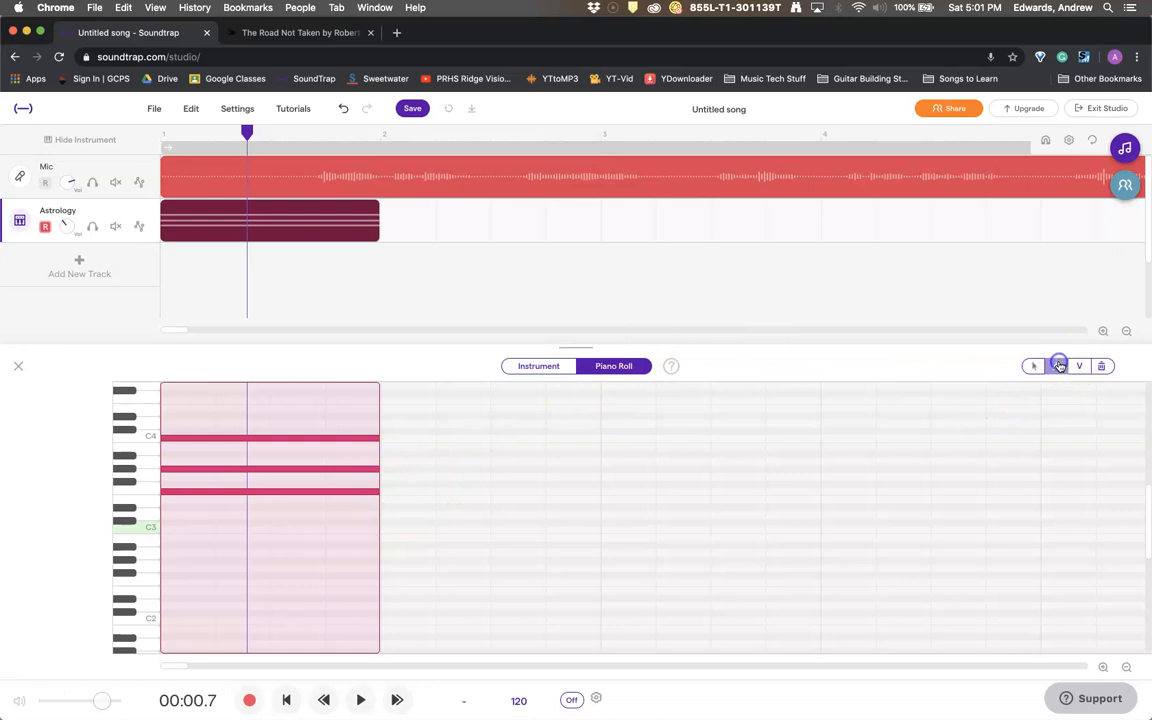
click(382, 521)
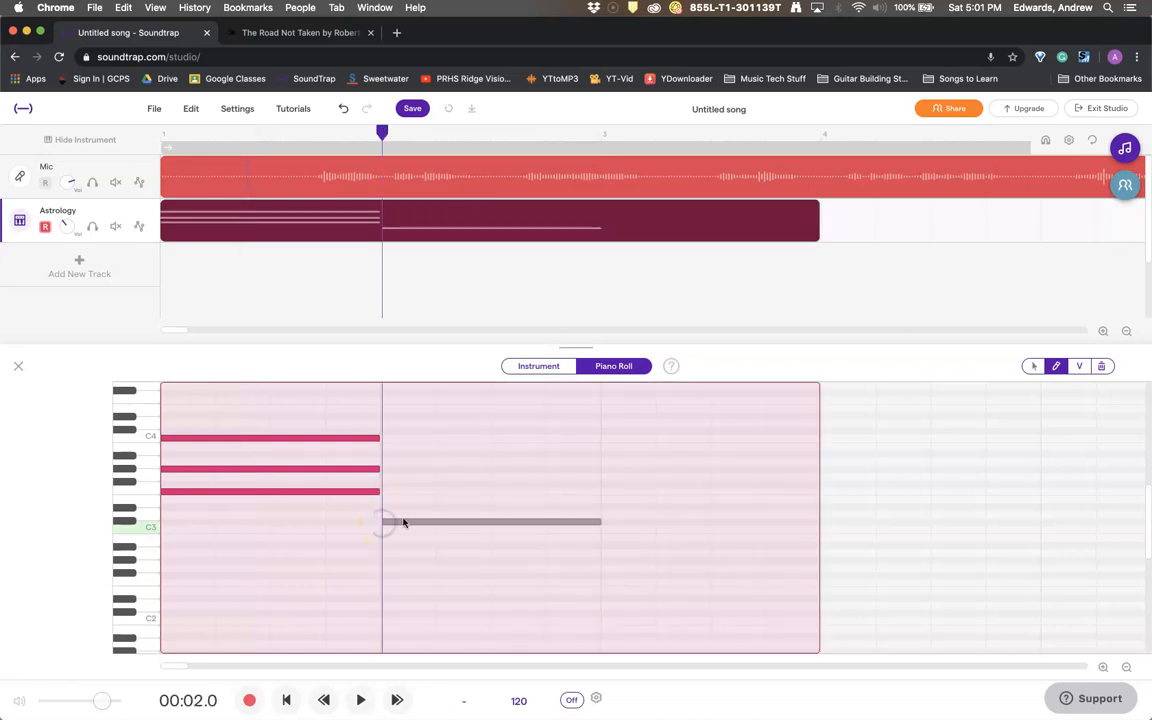
click(385, 498)
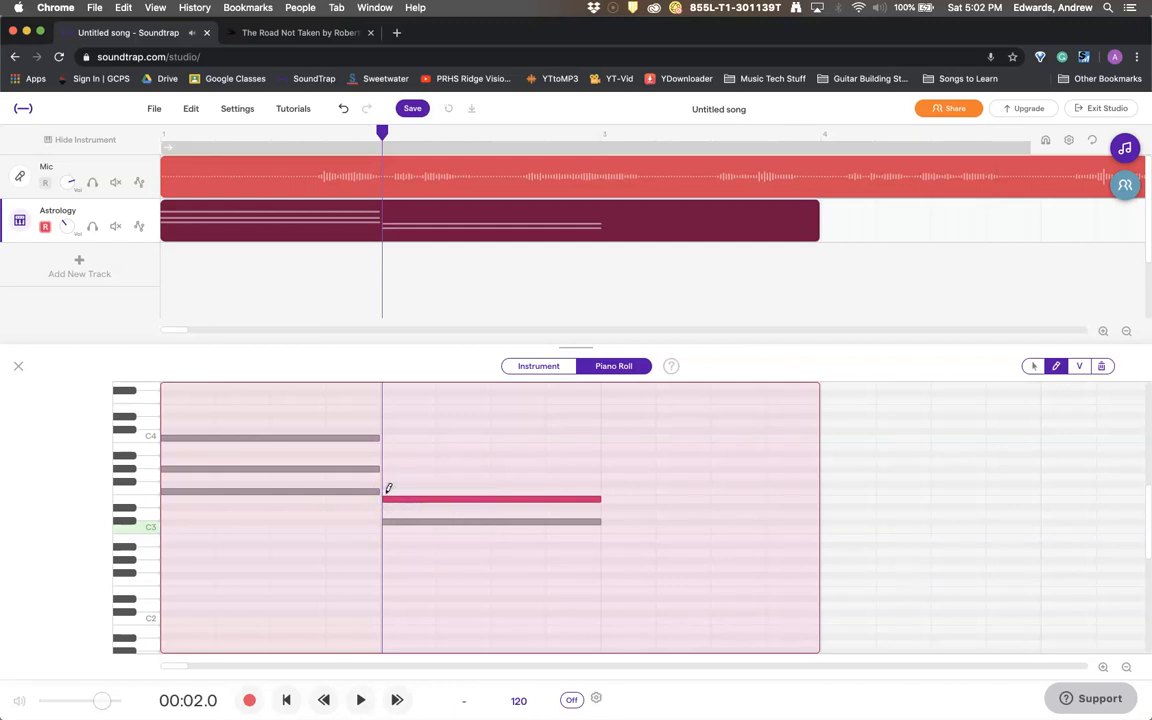
click(1045, 142)
click(384, 469)
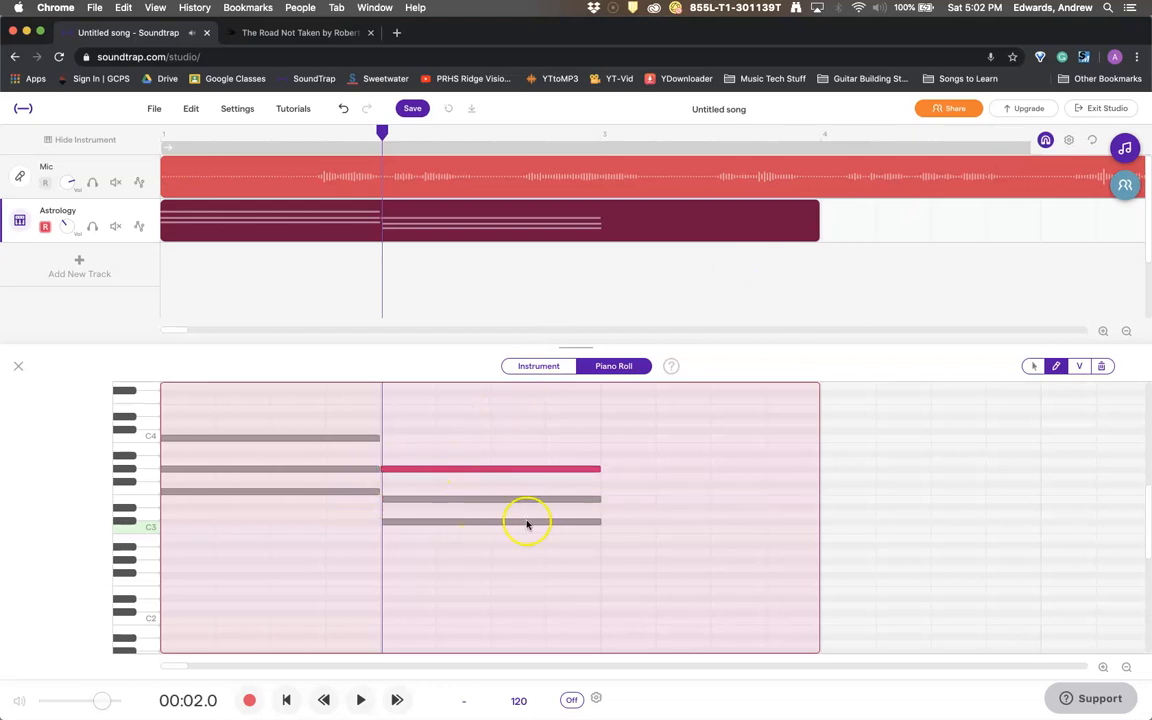
Draw a bar-long chord of F3, Ab3 and C4 in bar 3.
click(603, 491)
click(602, 469)
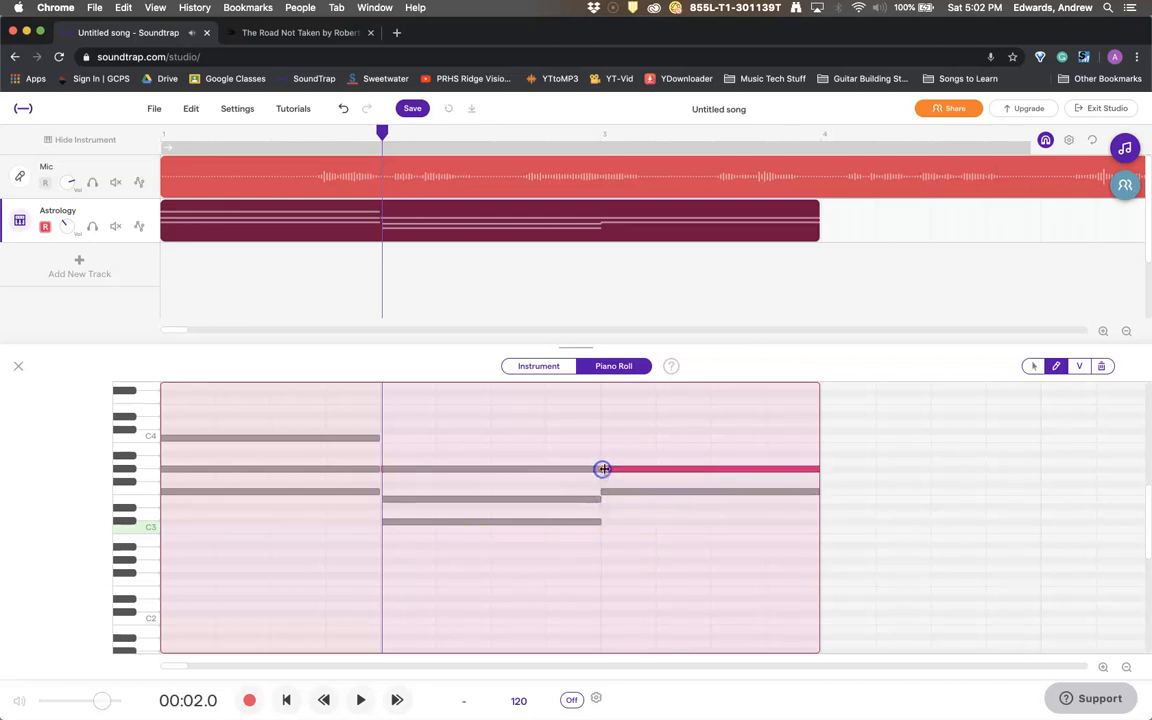
click(603, 436)
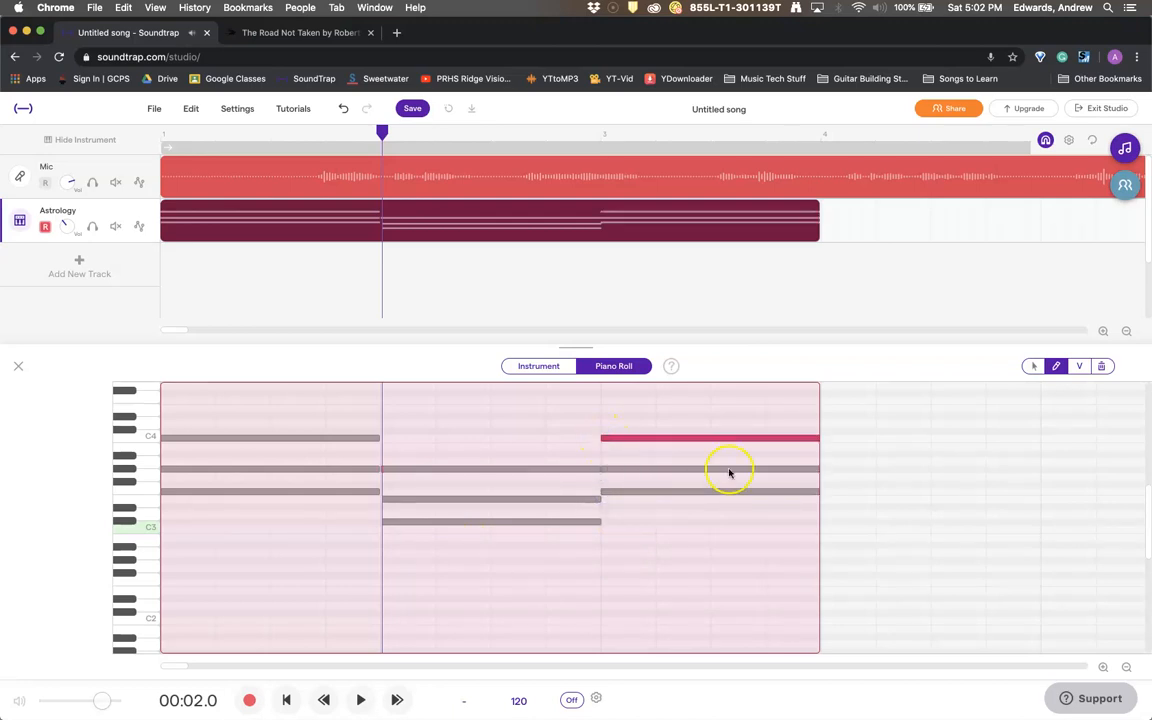
Draw a chord of Db3, Eb3 and Ab3 in bar 4, then move its middle note to E3.
click(823, 521)
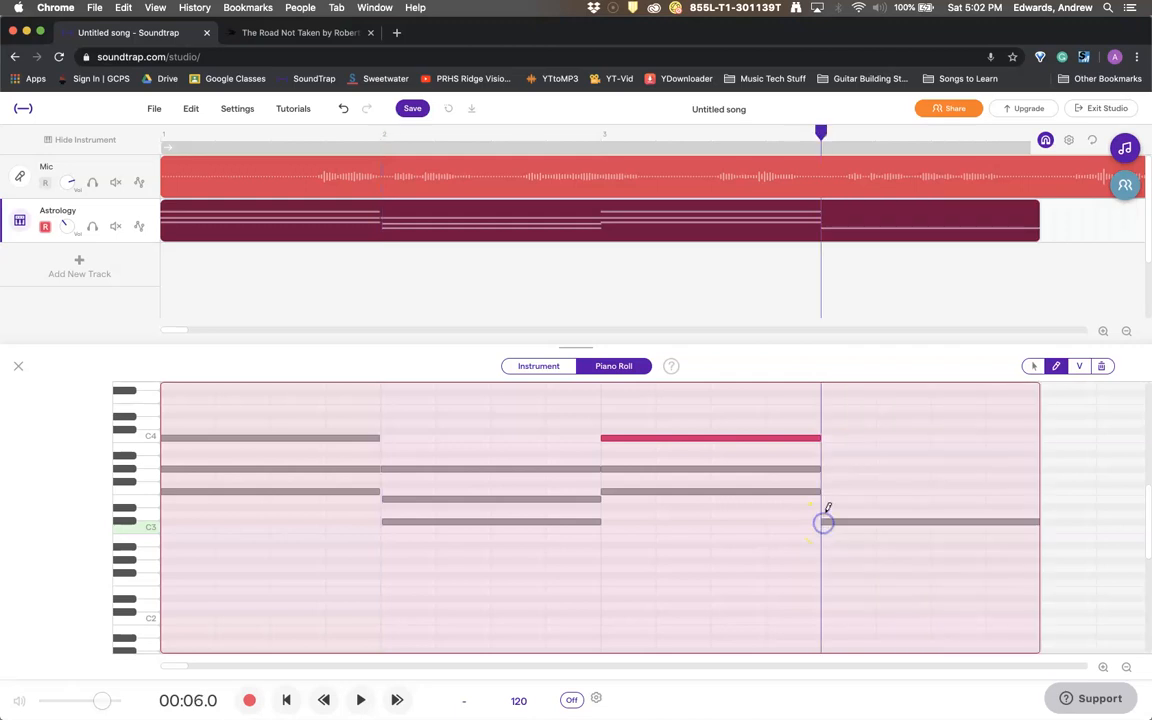
click(824, 507)
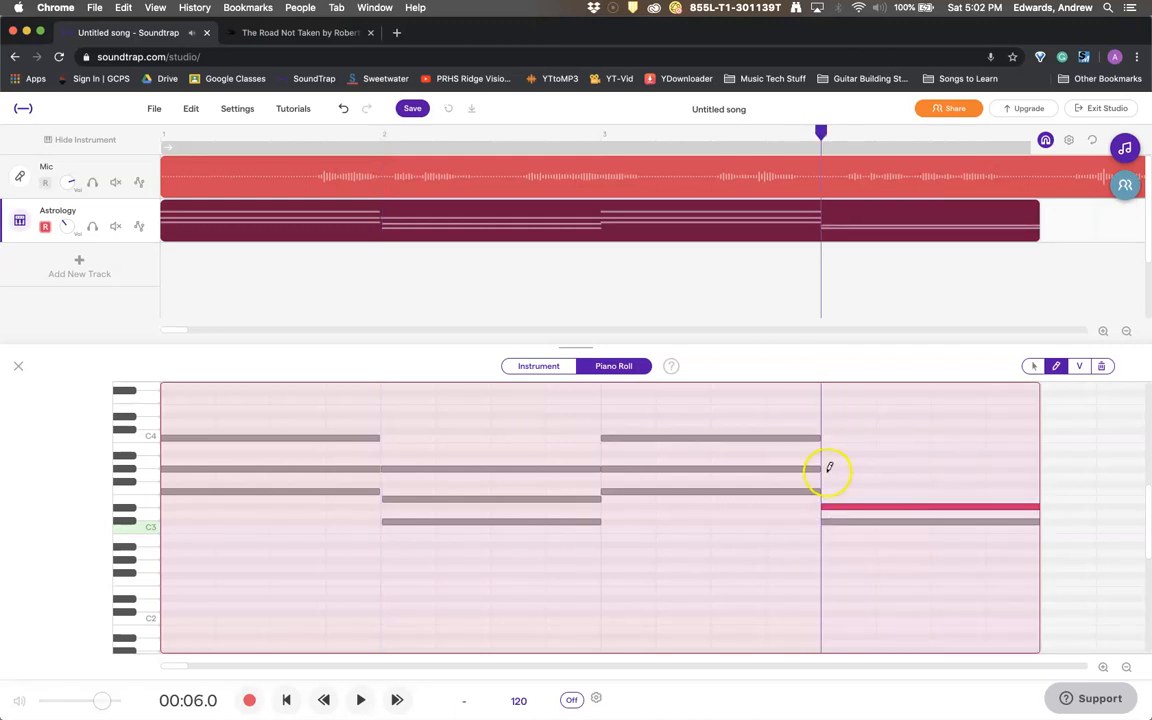
click(825, 467)
drag(840, 509, 838, 500)
Select the three notes in bar 4 and shorten them together to half a bar.
scroll(940, 510, right, 1)
click(1034, 367)
mouse_move(941, 452)
mouse_down()
mouse_move(977, 549)
mouse_move(882, 522)
mouse_move(899, 521)
mouse_up()
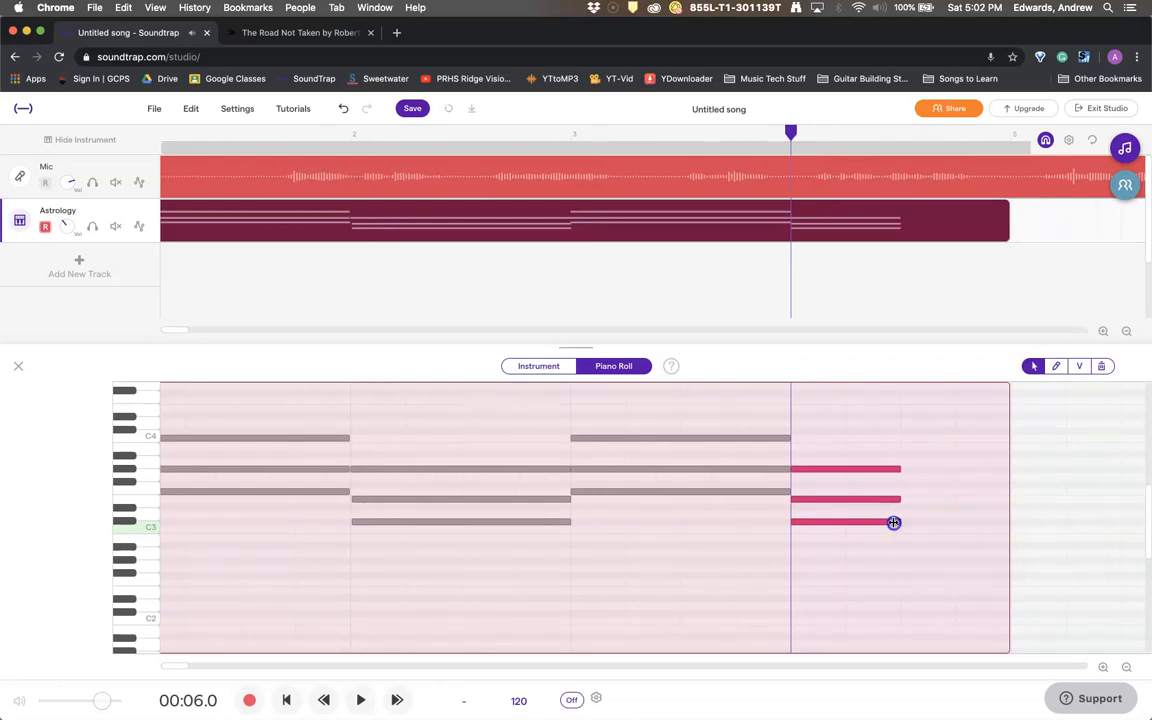
Draw a half-bar chord of Bb2, Db3 and F3 in the second half of bar 4, then return to the selection tool.
click(1055, 366)
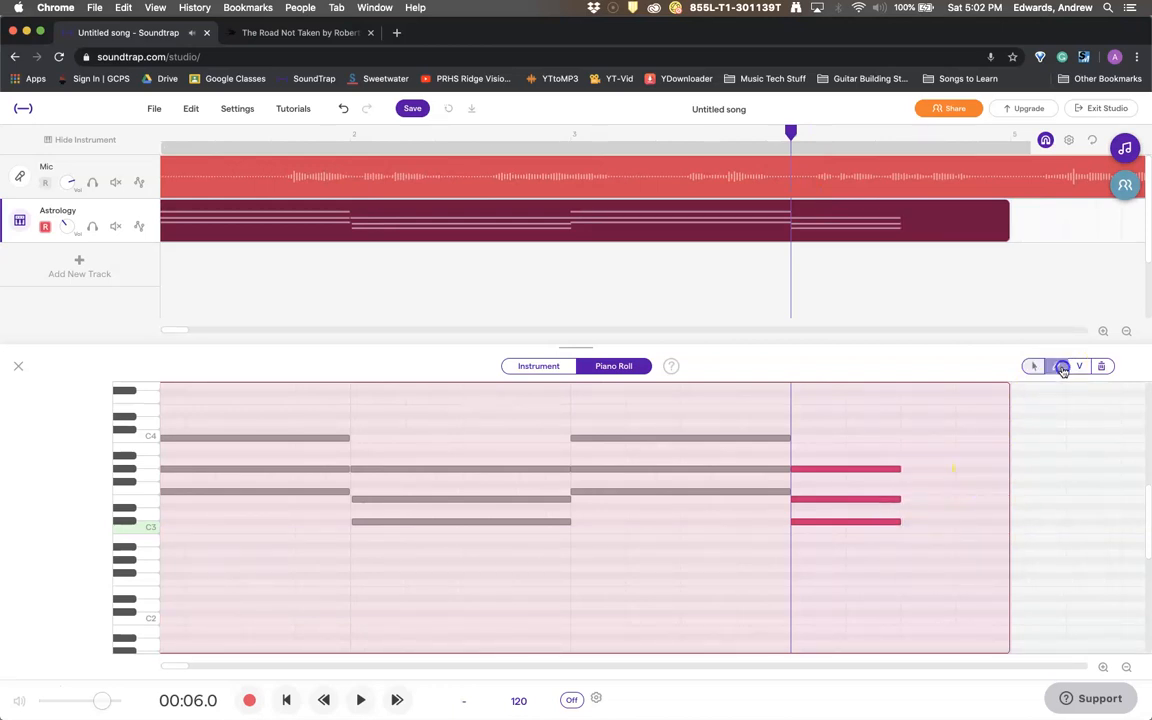
click(903, 545)
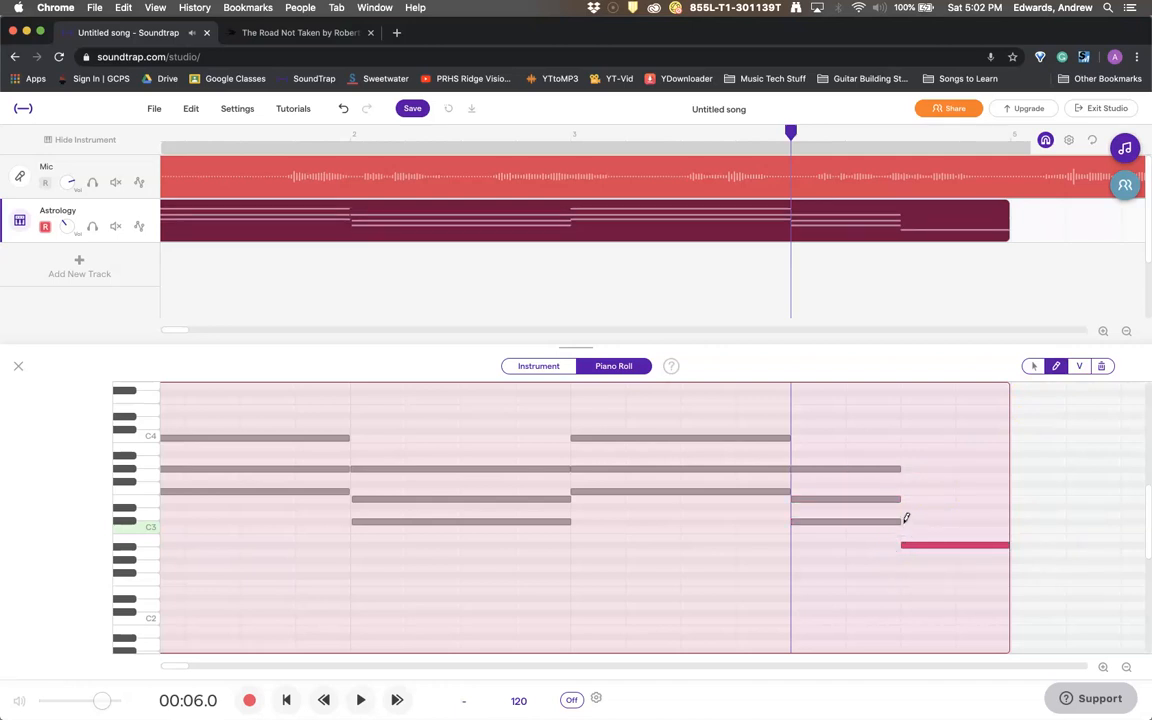
click(903, 521)
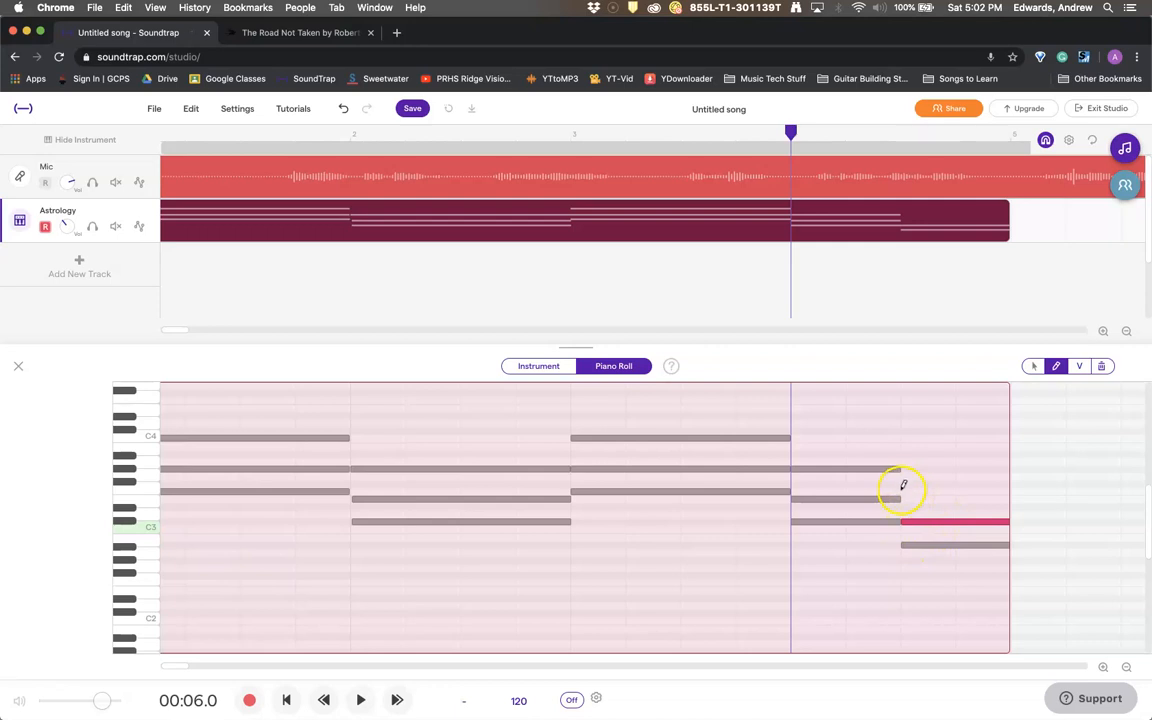
click(901, 492)
click(1033, 366)
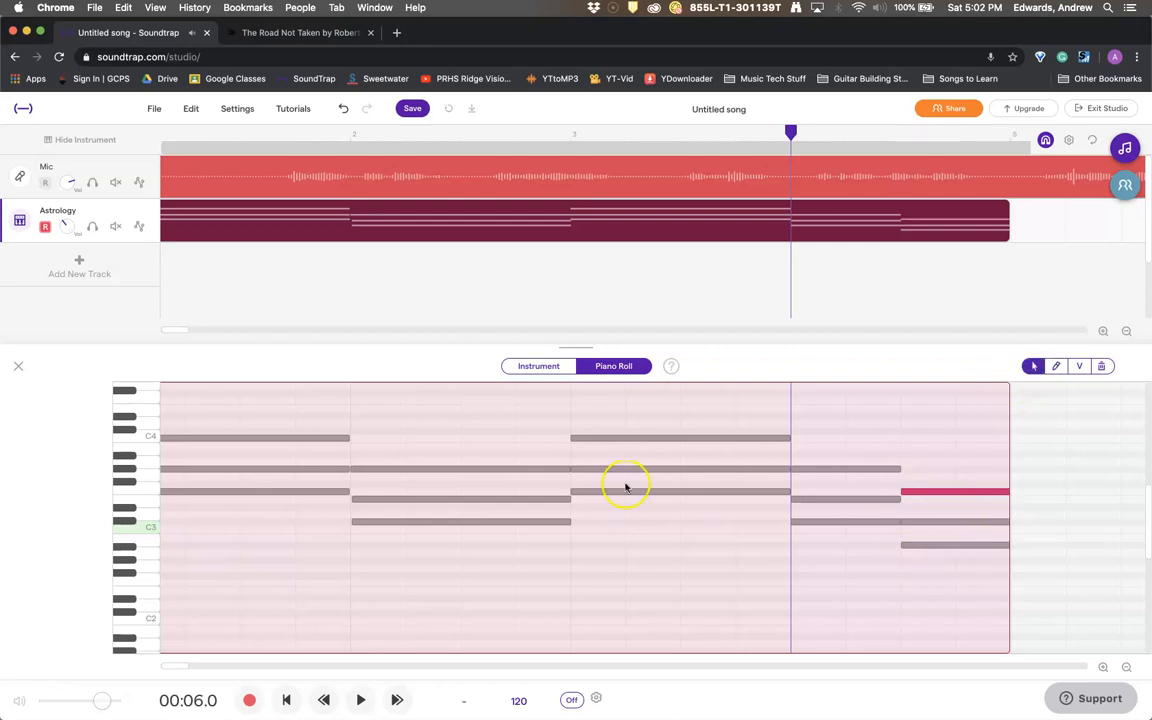
Play the four-bar chord progression with the voice from the beginning of the song.
click(285, 700)
click(352, 699)
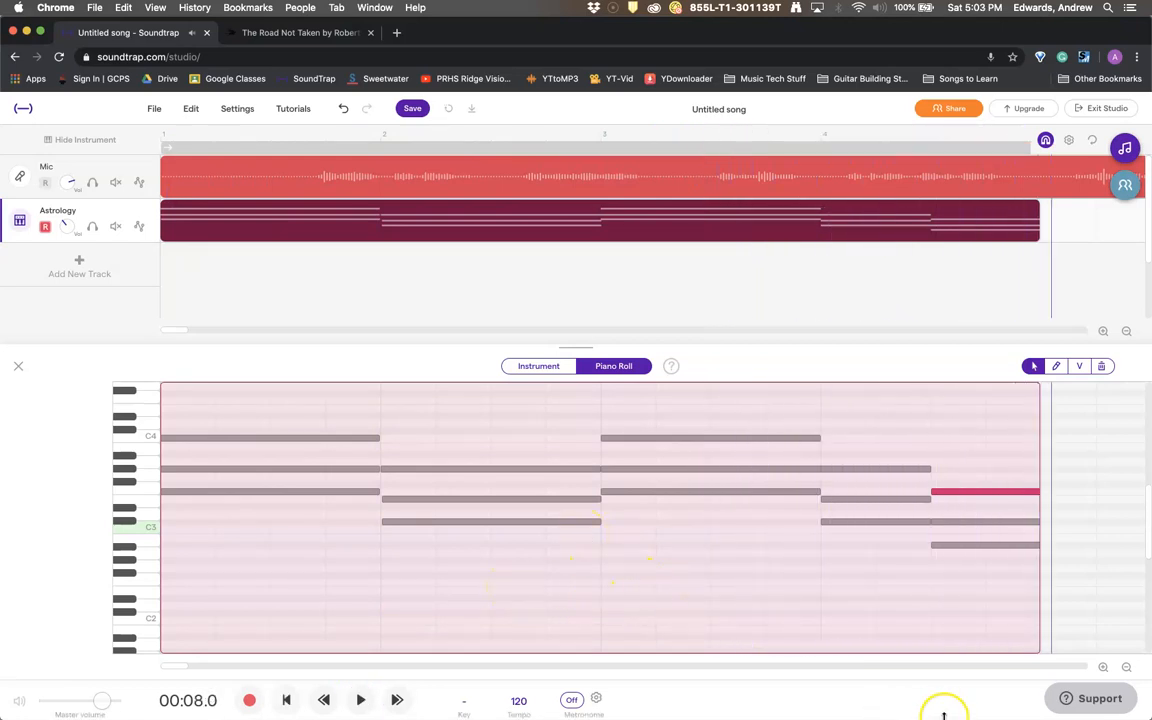
Set the song tempo to 96 BPM by tapping it in, leaving the recorded audio unadjusted.
click(517, 707)
click(517, 552)
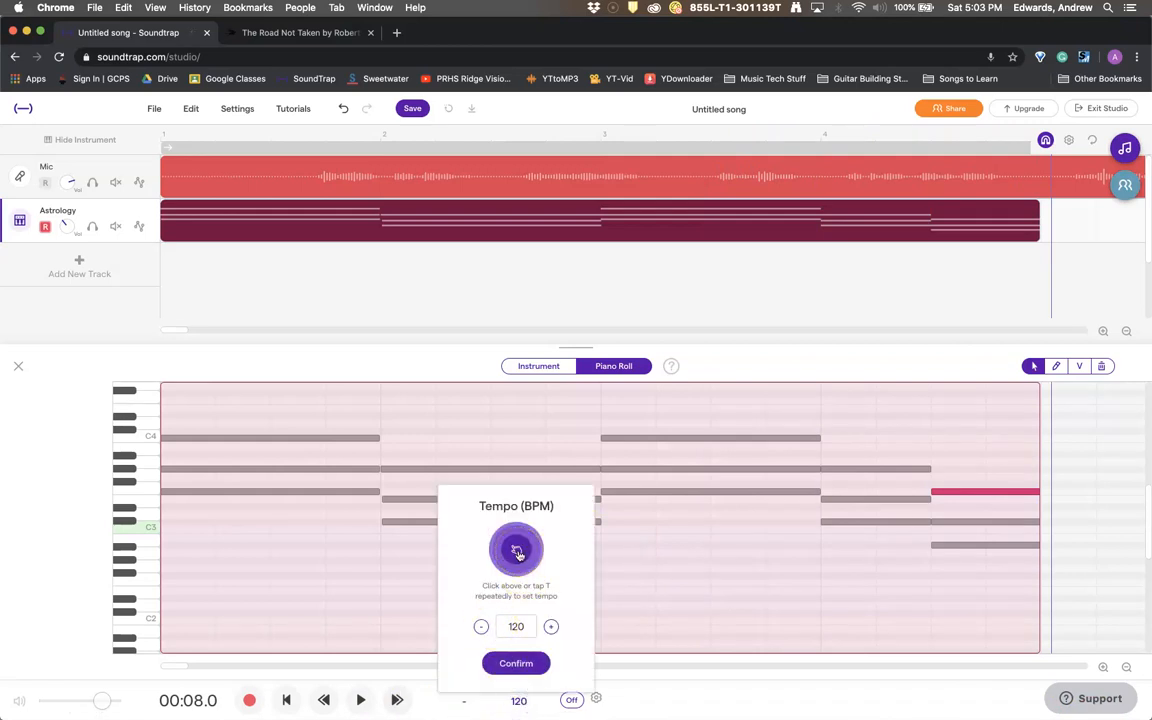
click(517, 552)
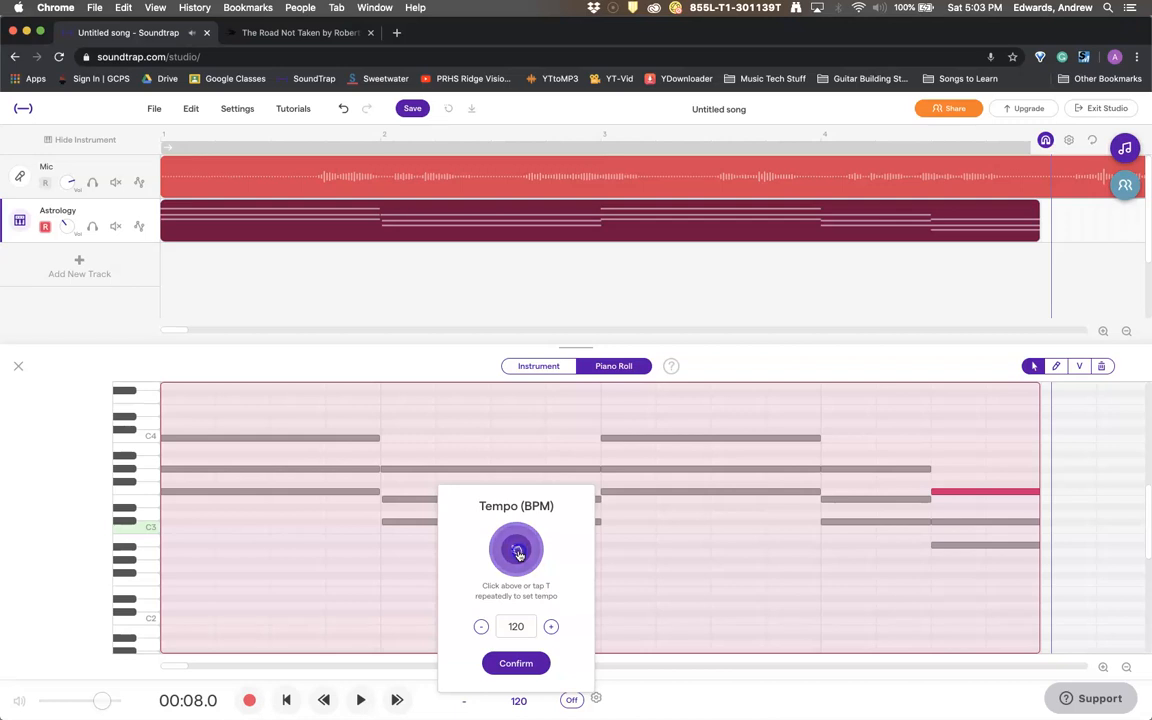
click(517, 552)
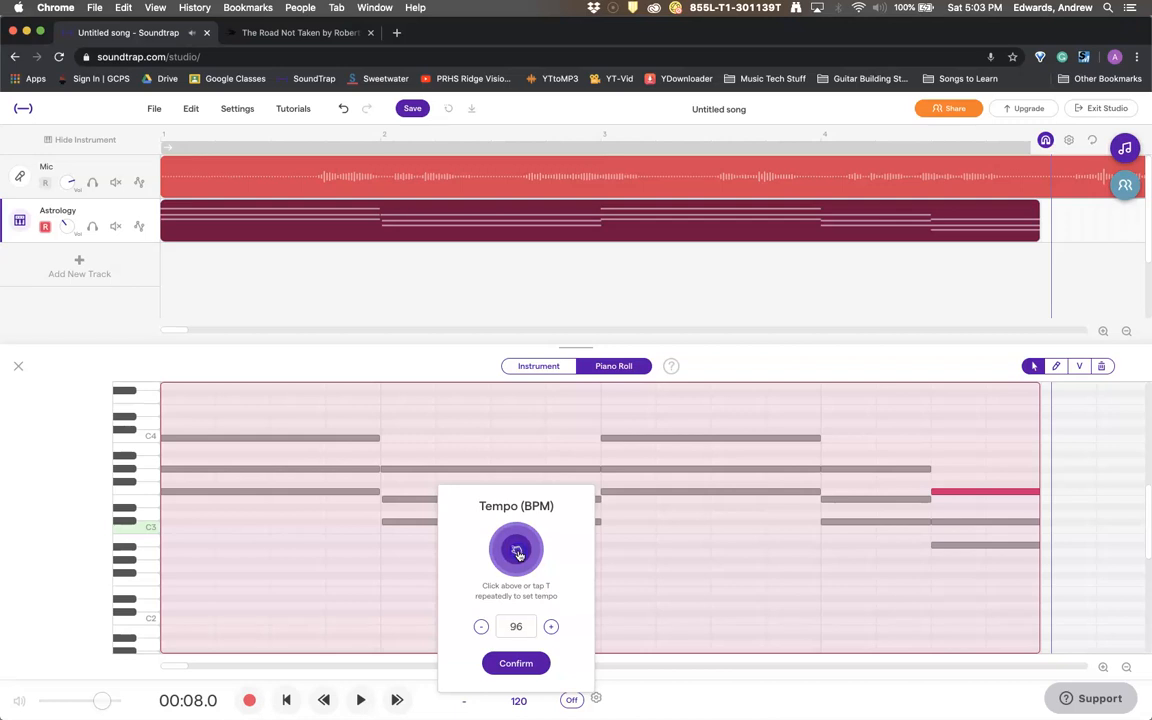
click(526, 665)
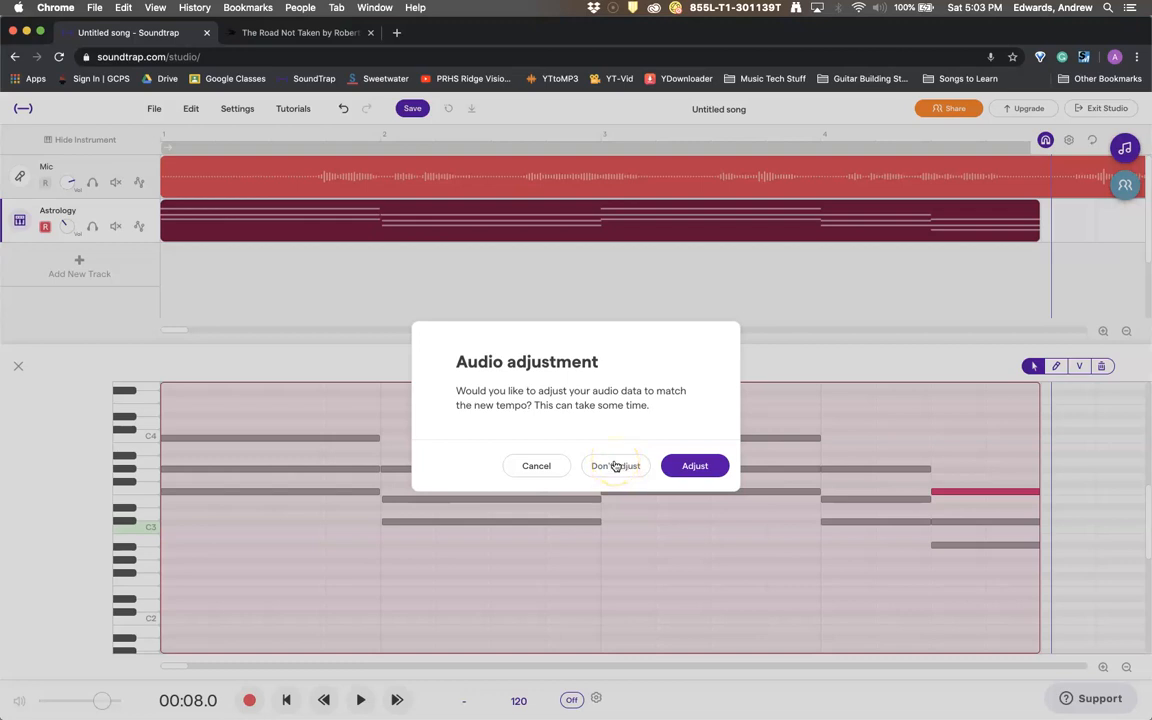
click(614, 468)
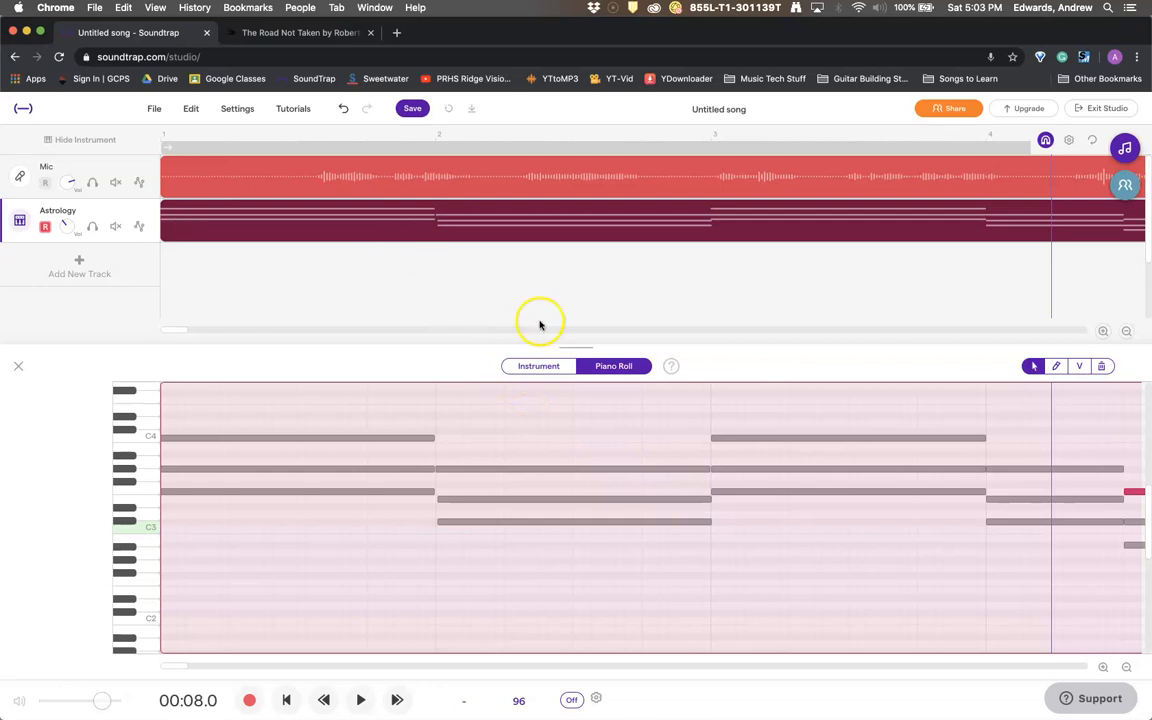
Play the chords and voice from the beginning of the song through the end of bar 4 at the new tempo.
click(286, 700)
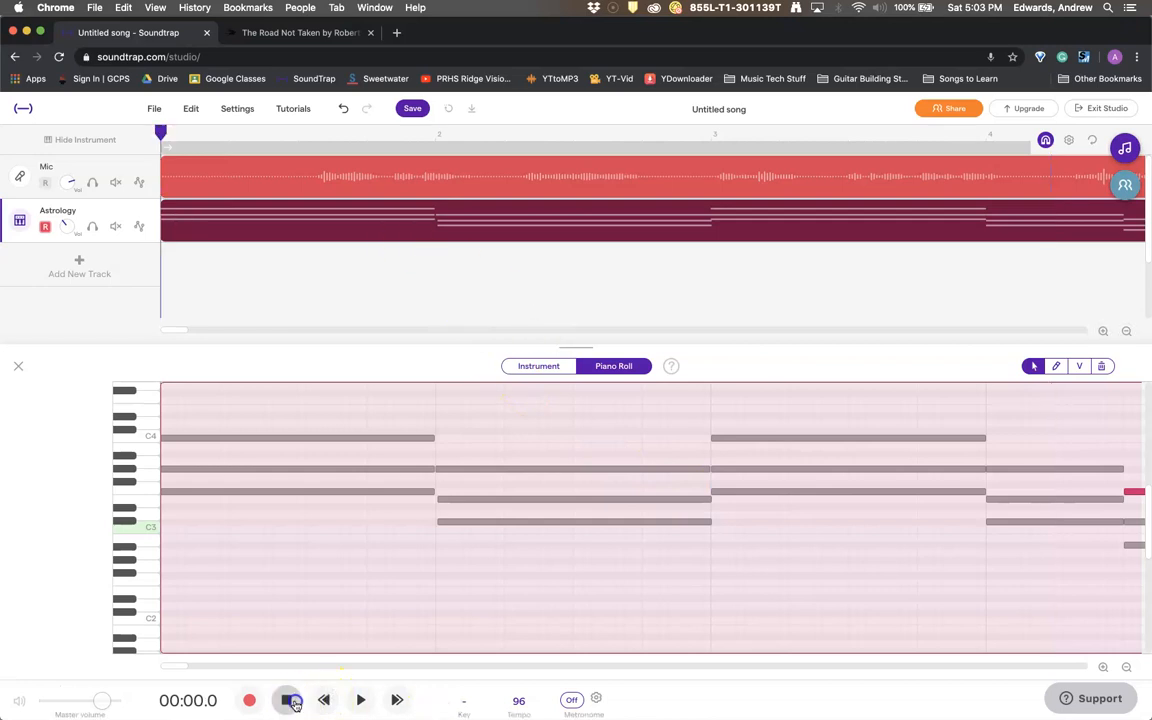
click(353, 703)
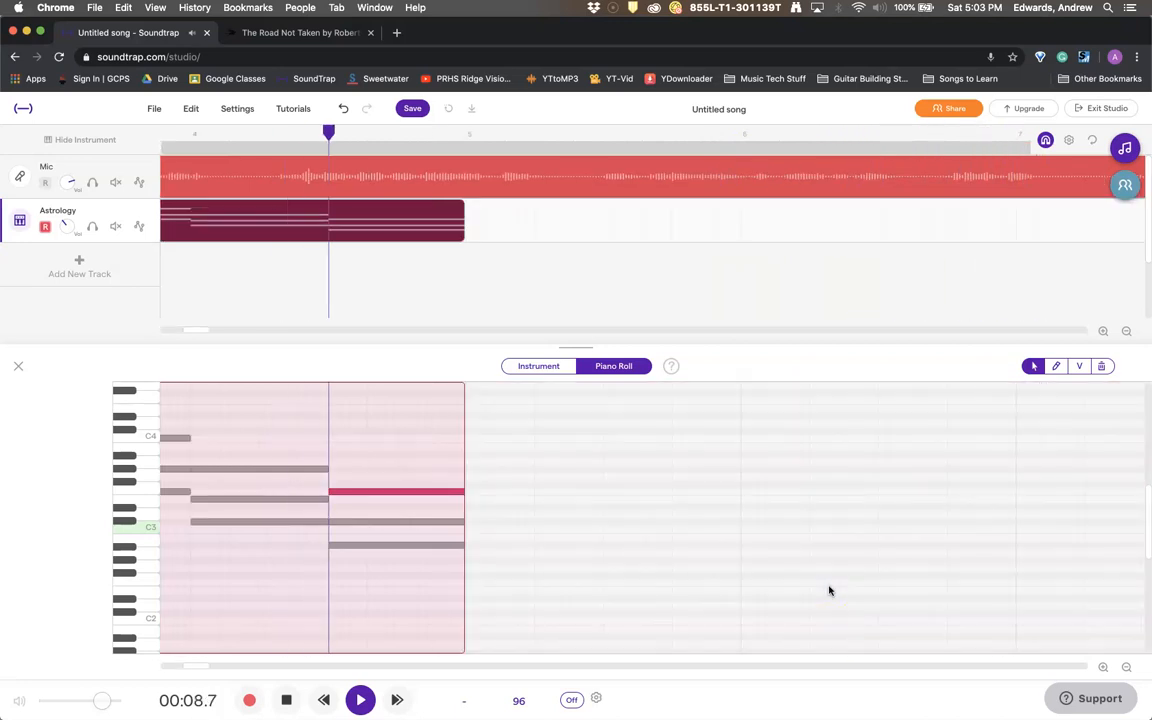
click(286, 700)
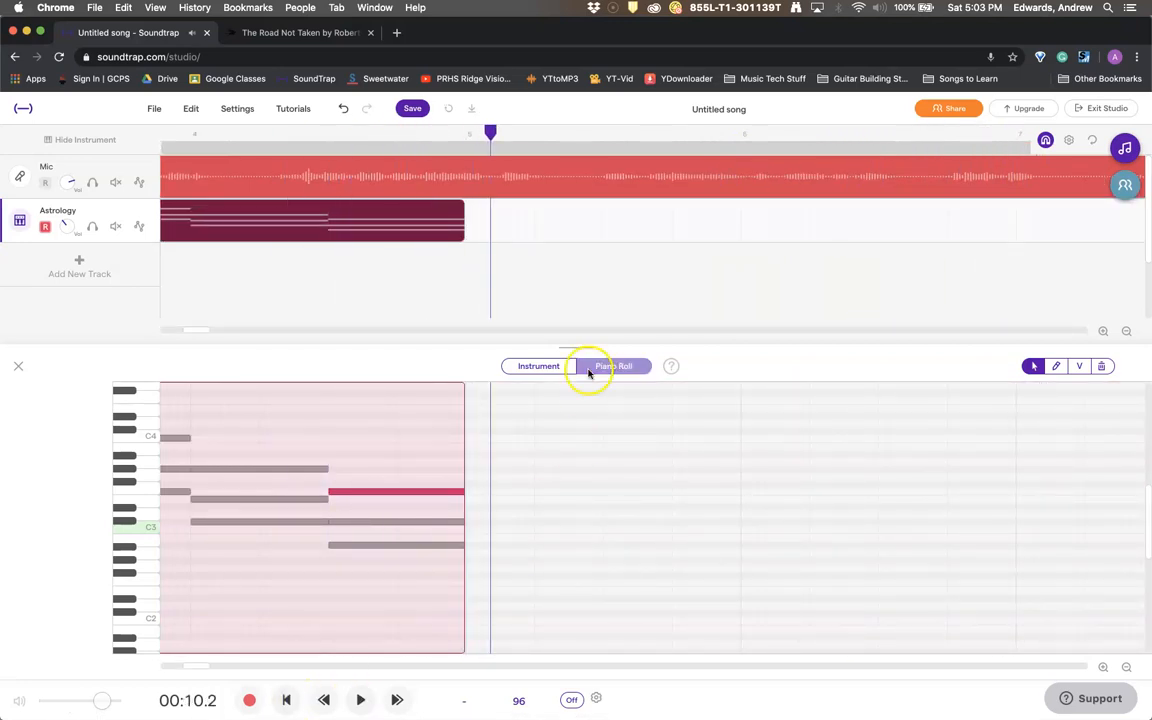
Loop the four-bar Astrology chord region two more times so it extends to bar 13.
scroll(617, 268, left, 2)
scroll(617, 268, left, 10)
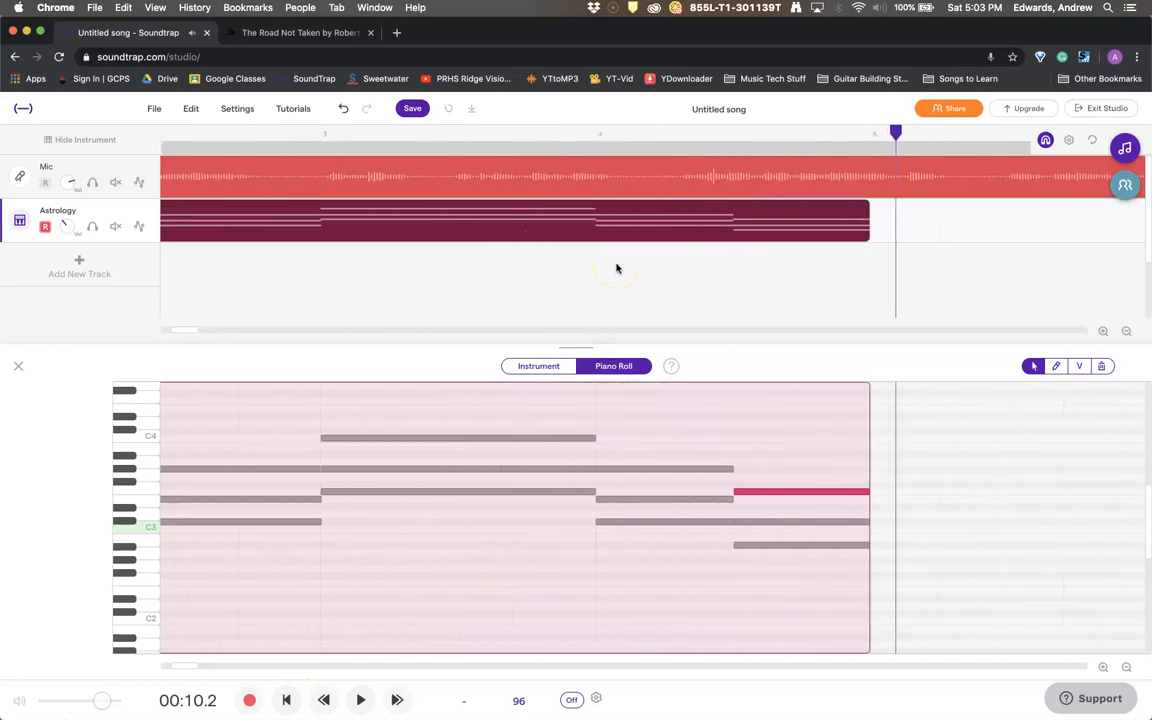
scroll(567, 292, left, 5)
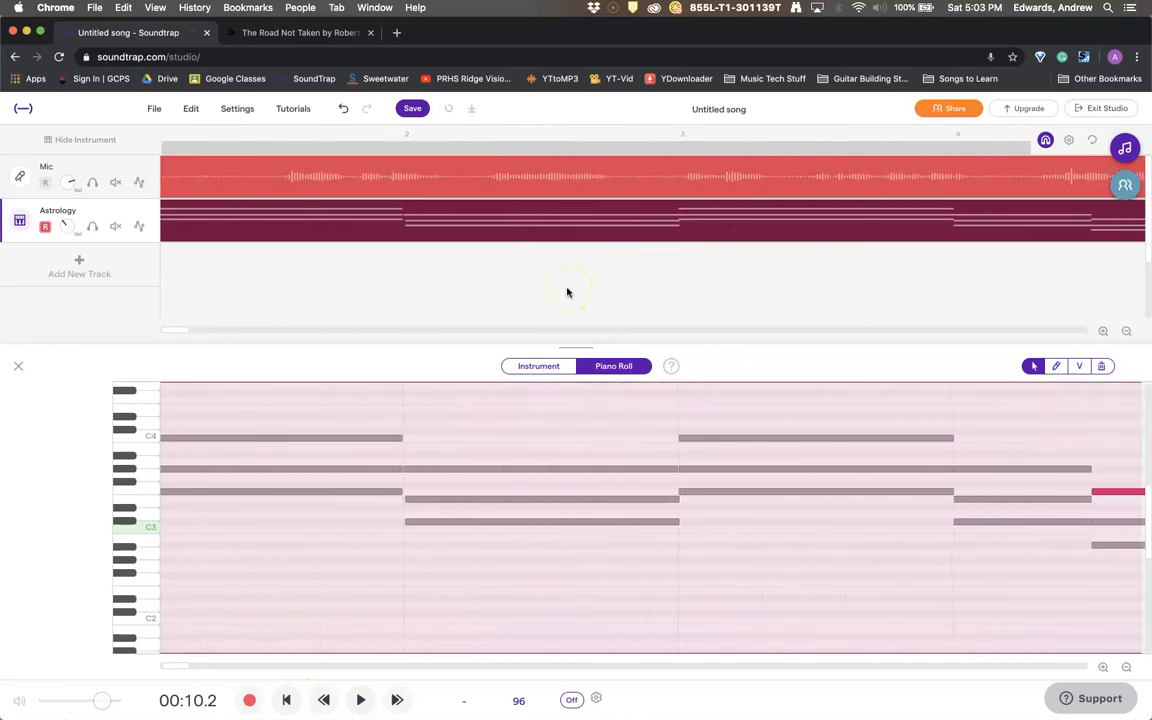
scroll(716, 292, right, 4)
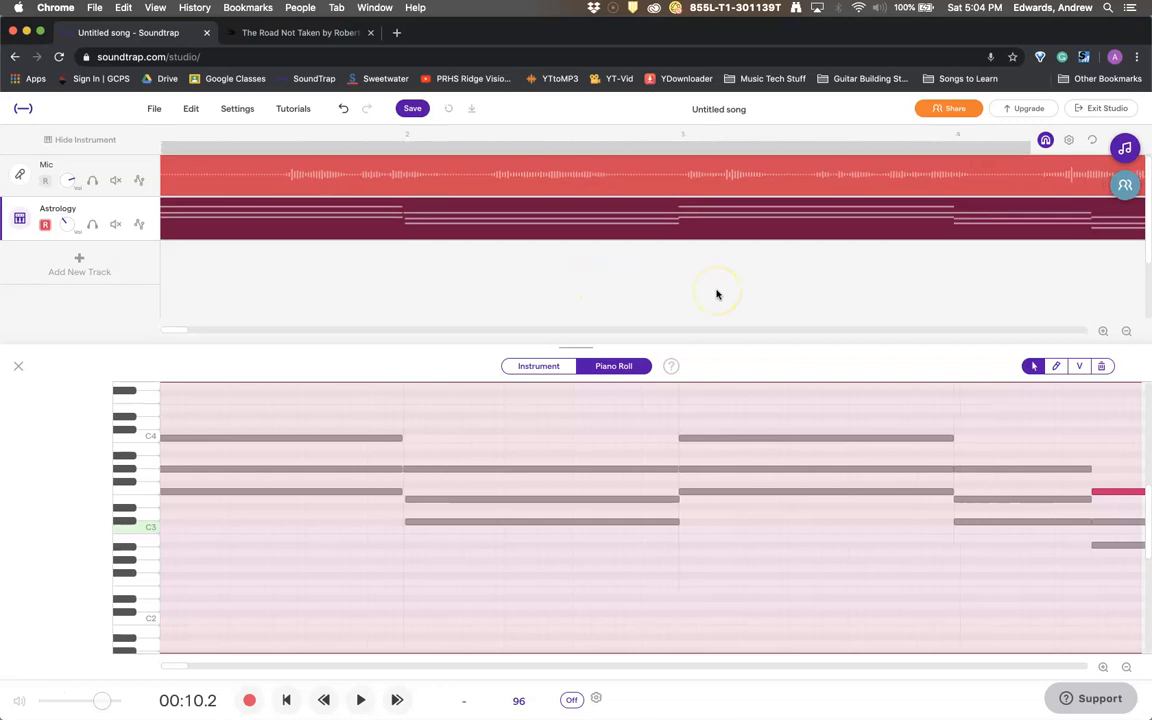
scroll(760, 288, right, 3)
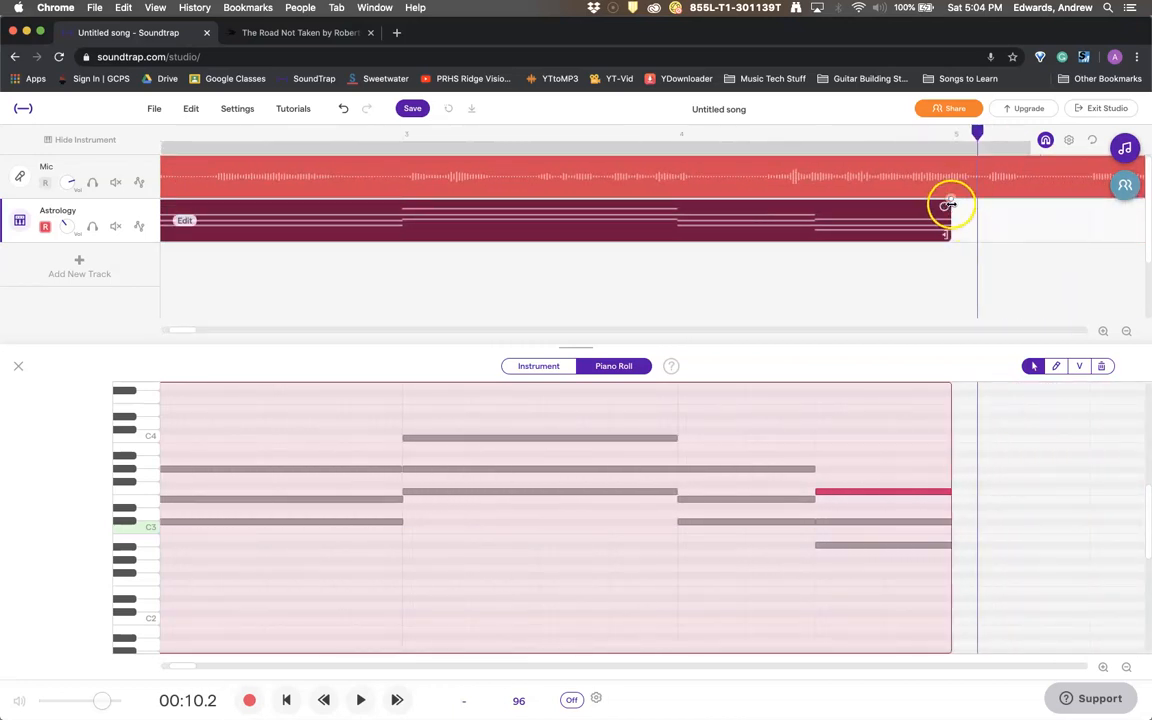
click(1126, 331)
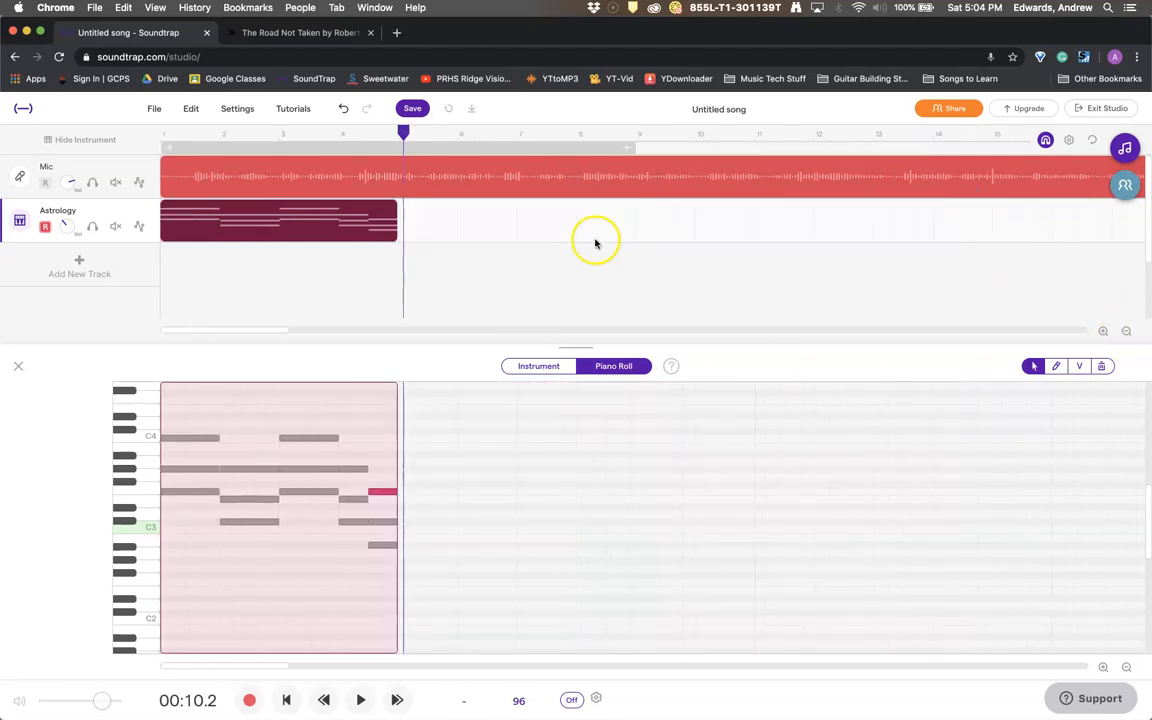
drag(395, 207, 871, 241)
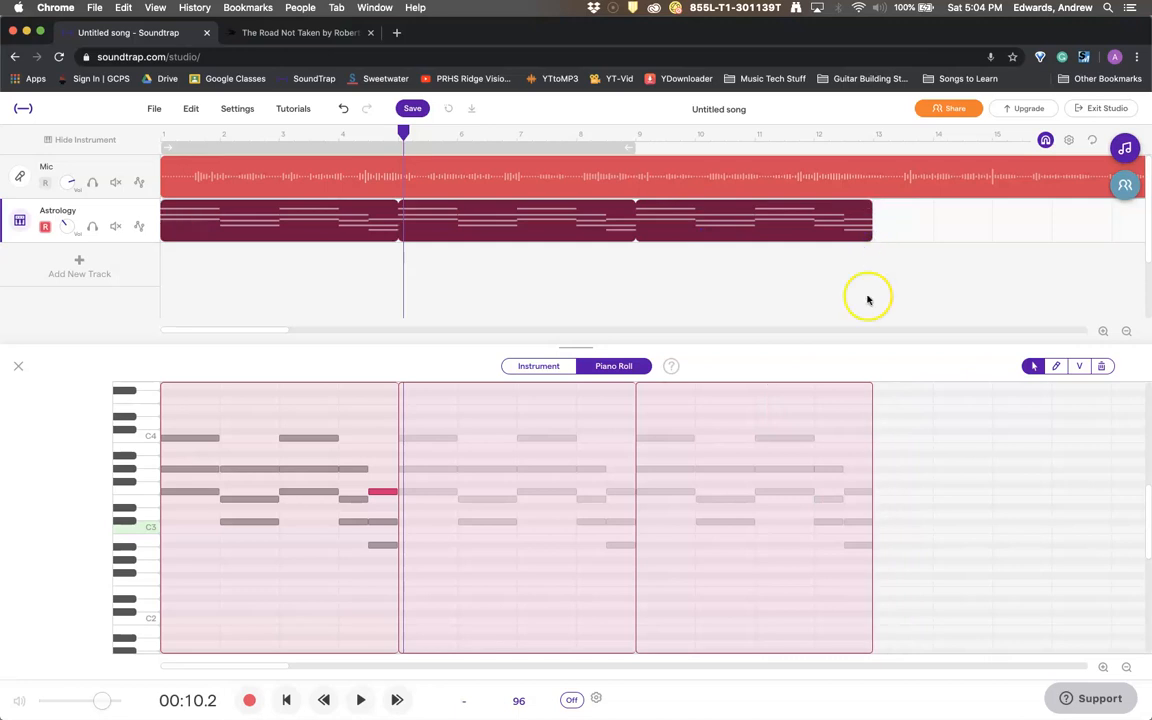
Move the voice recording to start halfway through bar 4, and split it just before the first spoken word.
drag(213, 182, 428, 179)
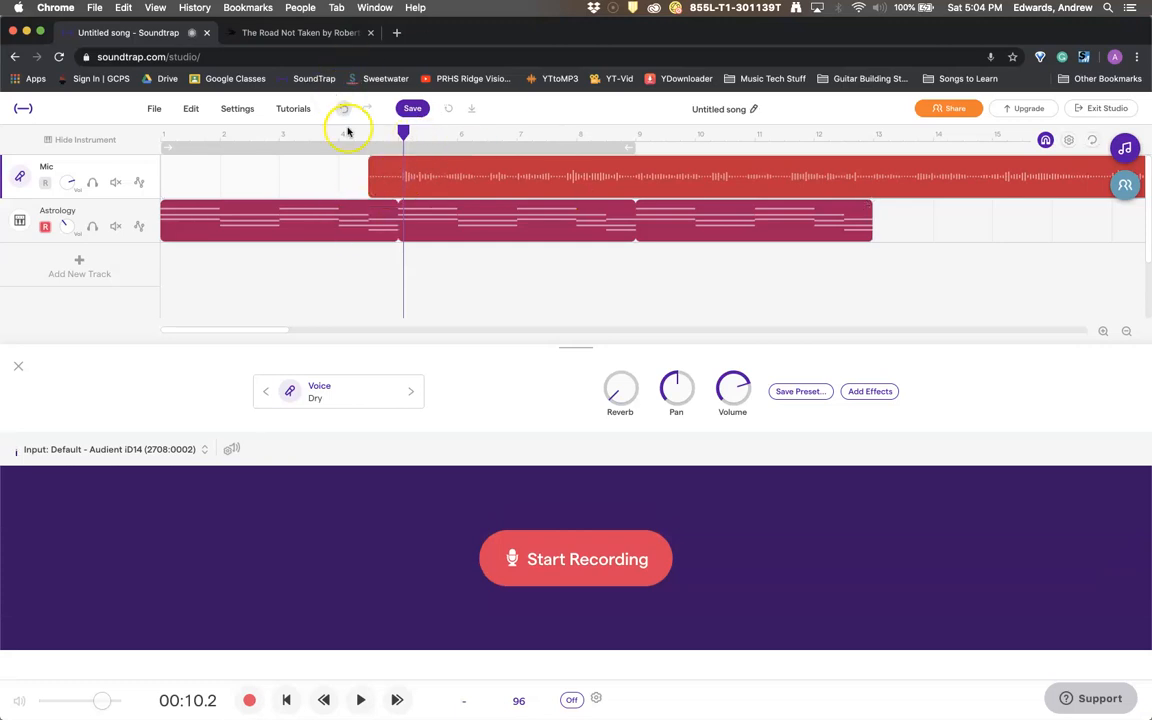
click(1130, 331)
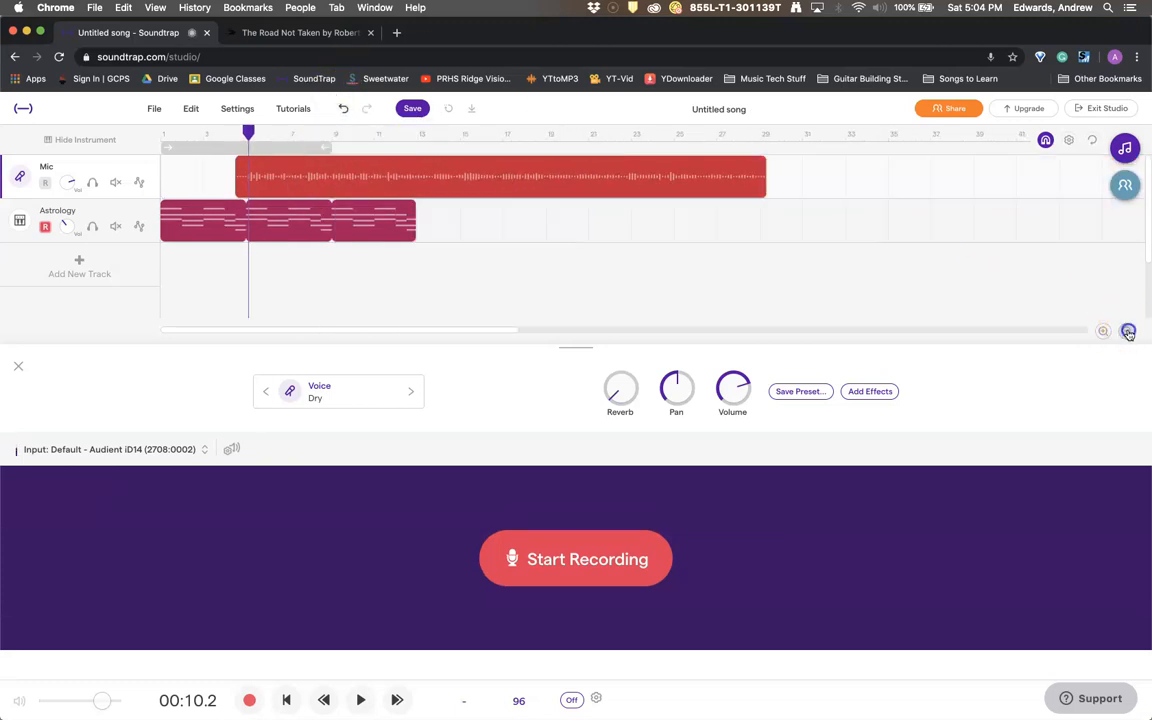
click(1105, 334)
click(1105, 334)
click(1105, 334)
click(1105, 334)
click(682, 148)
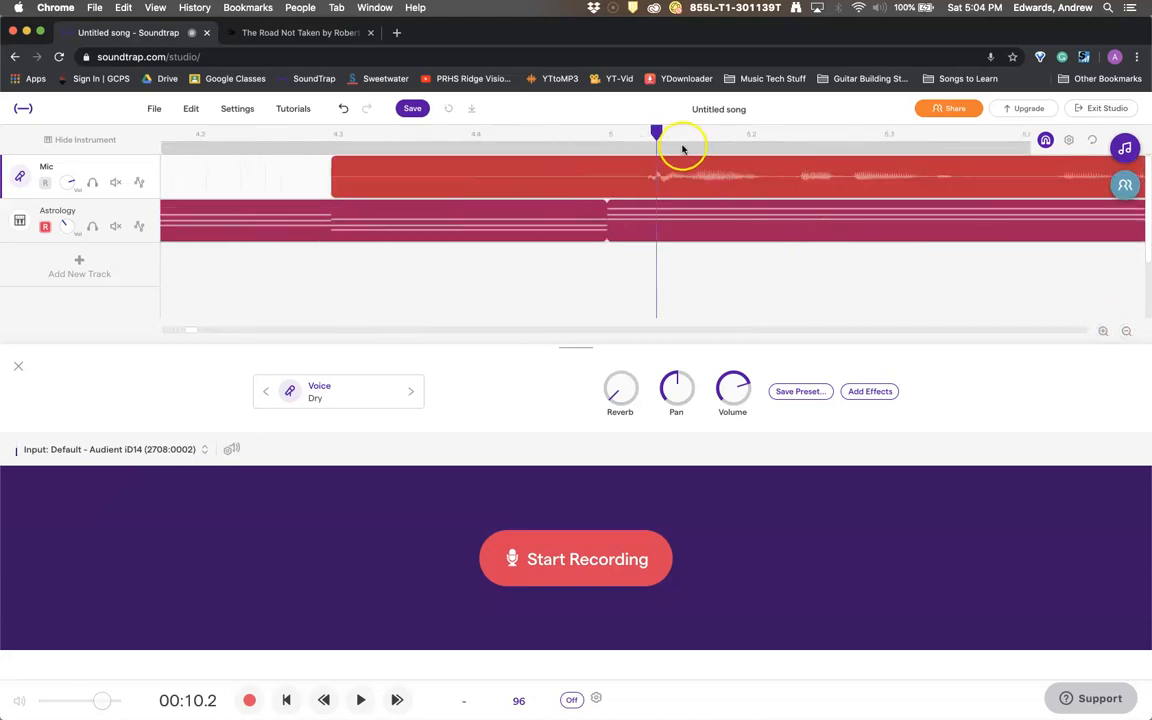
drag(658, 137, 650, 137)
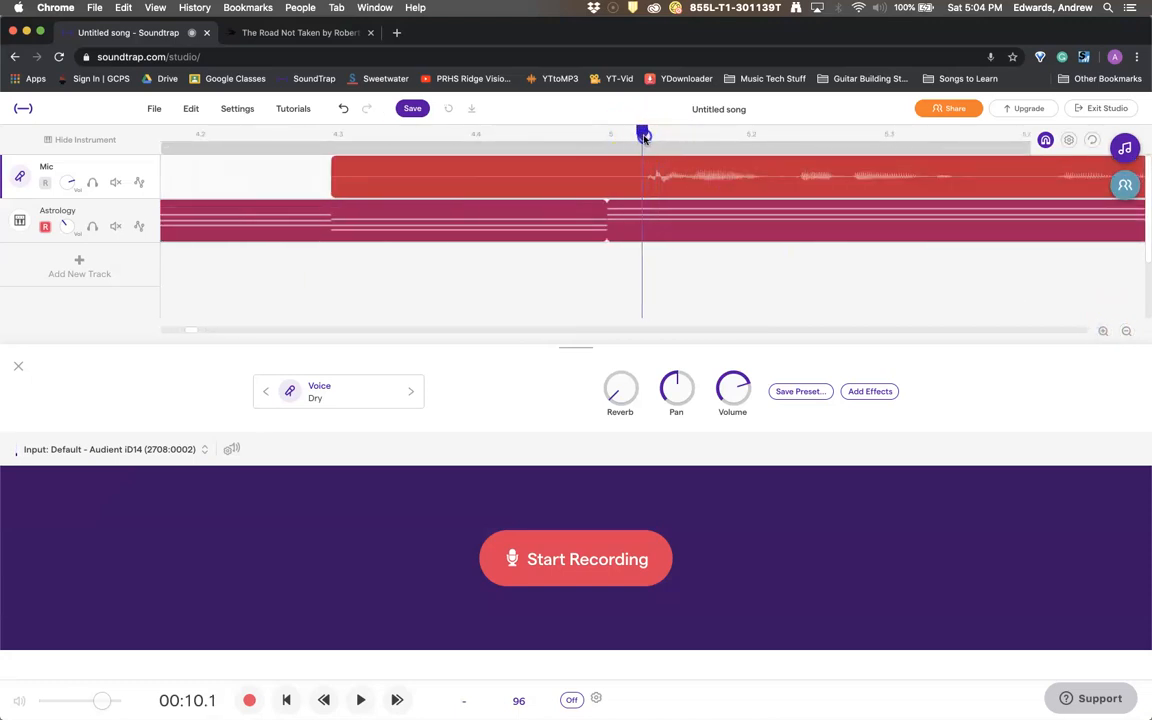
click(628, 191)
click(639, 177)
key(super+e)
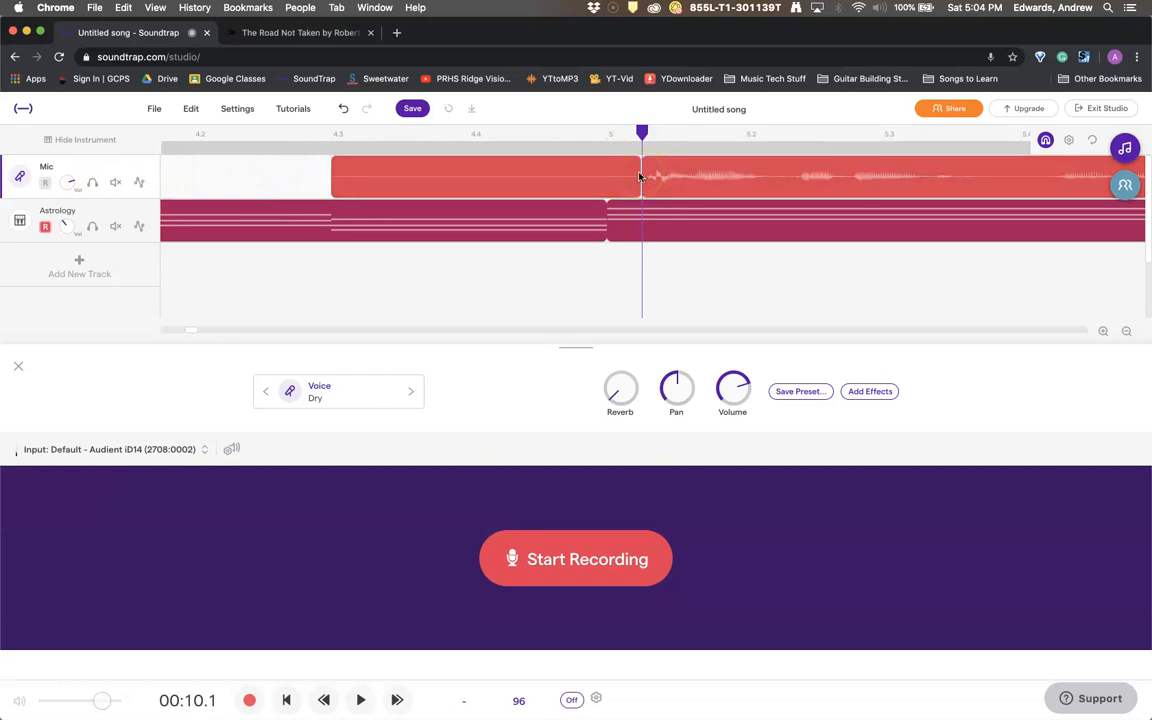
Delete the silent lead-in clip and move the remaining voice recording so it starts at about bar 5.
click(585, 169)
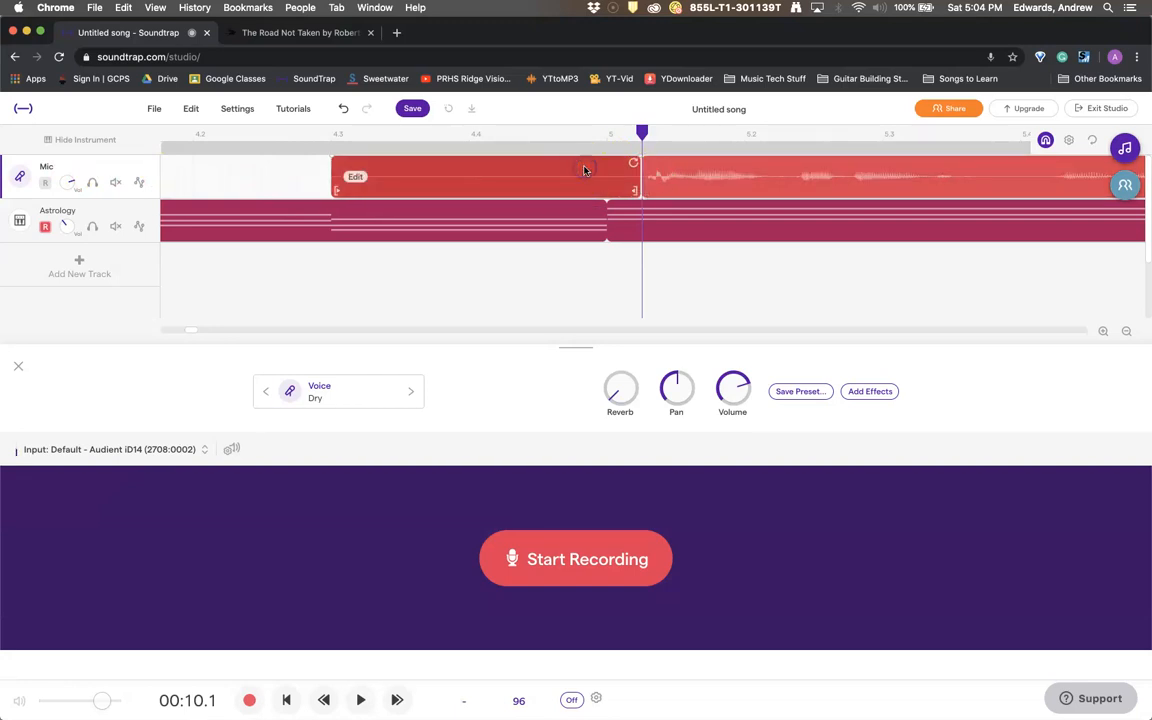
key(BackSpace)
drag(711, 194, 674, 194)
click(563, 149)
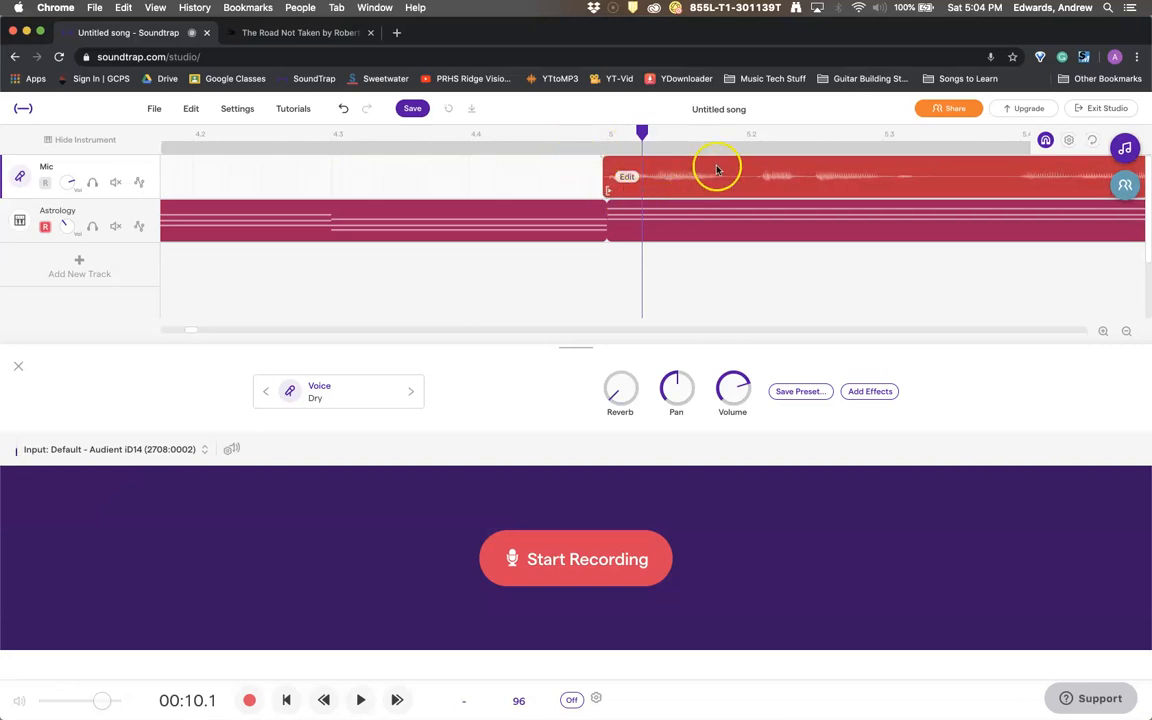
Play the song from the beginning and stop at the pause in the voice partway through bar 11.
click(1126, 332)
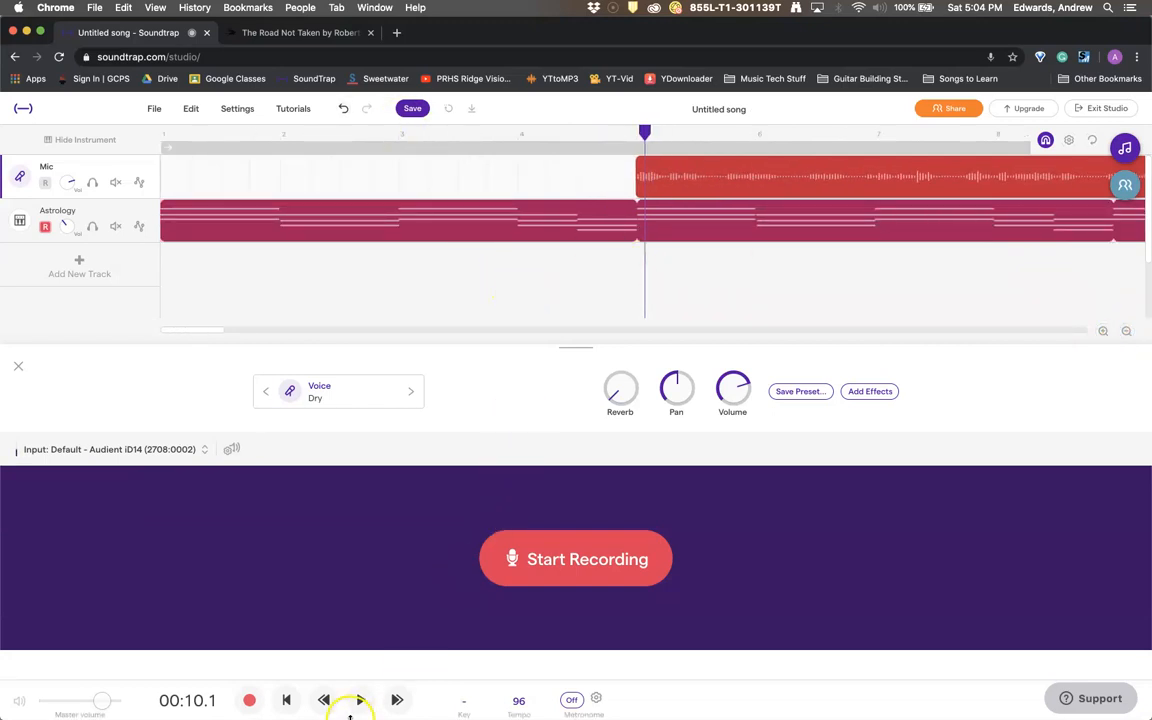
click(288, 701)
click(358, 700)
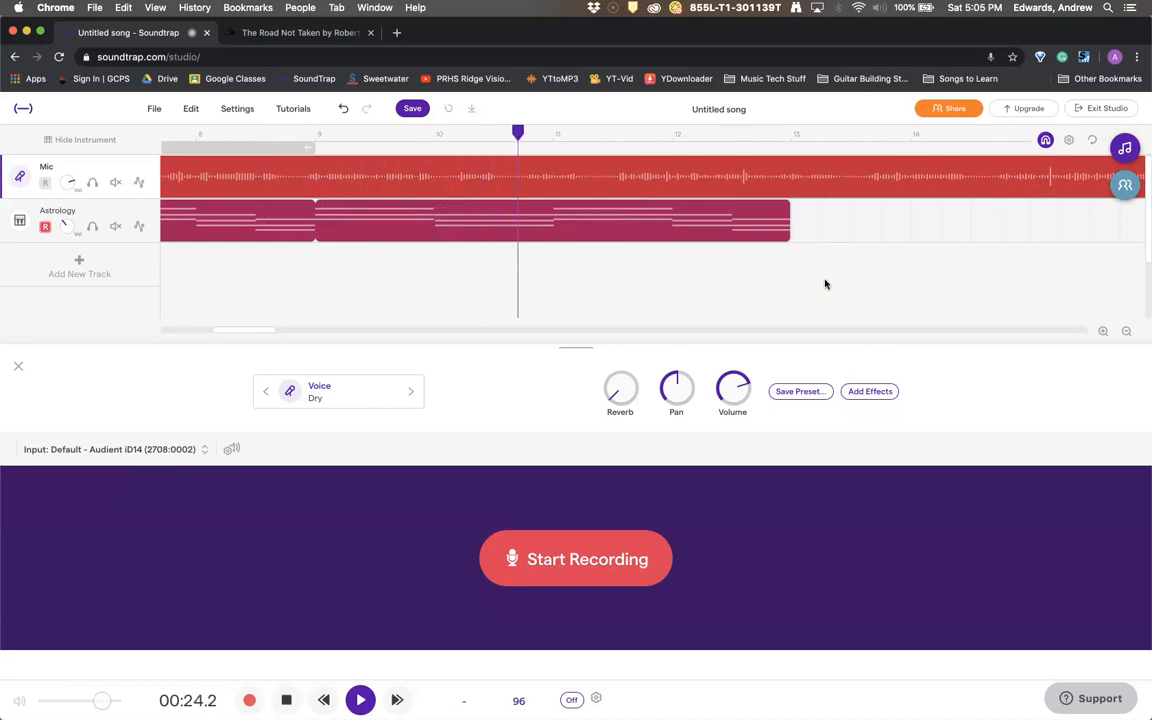
key(space)
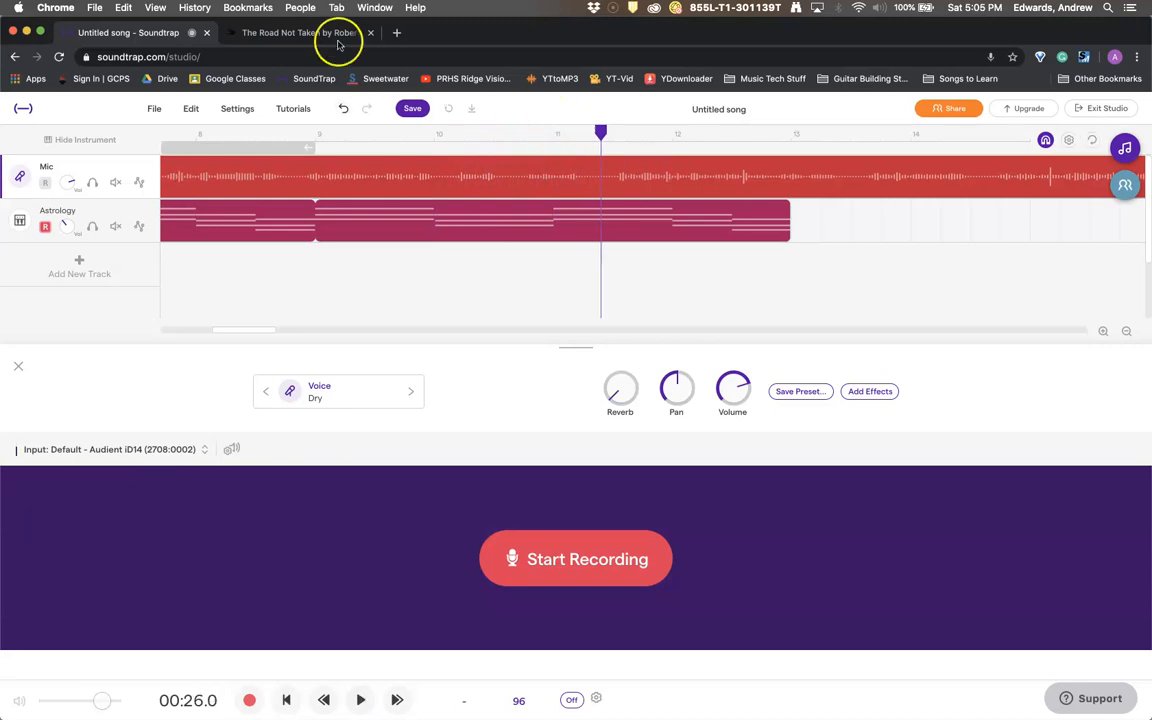
Split the voice recording at the playhead in bar 11 and move the second part to start shortly before bar 15.
click(605, 175)
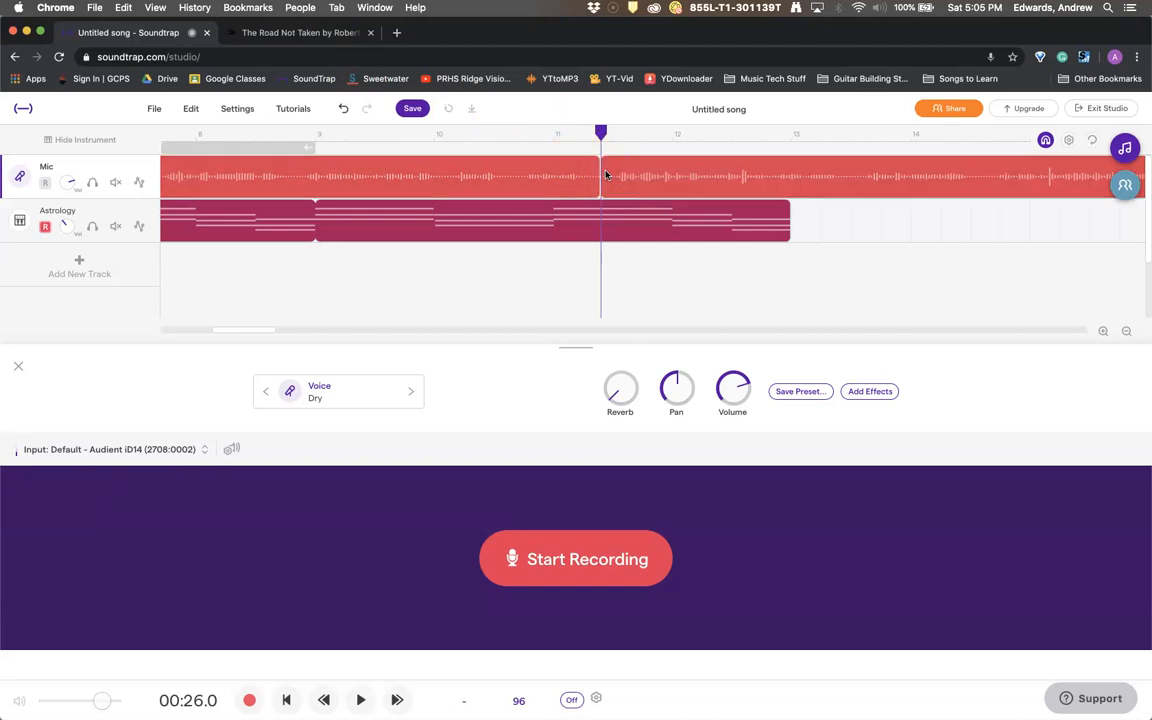
drag(620, 188, 1045, 160)
scroll(833, 278, right, 5)
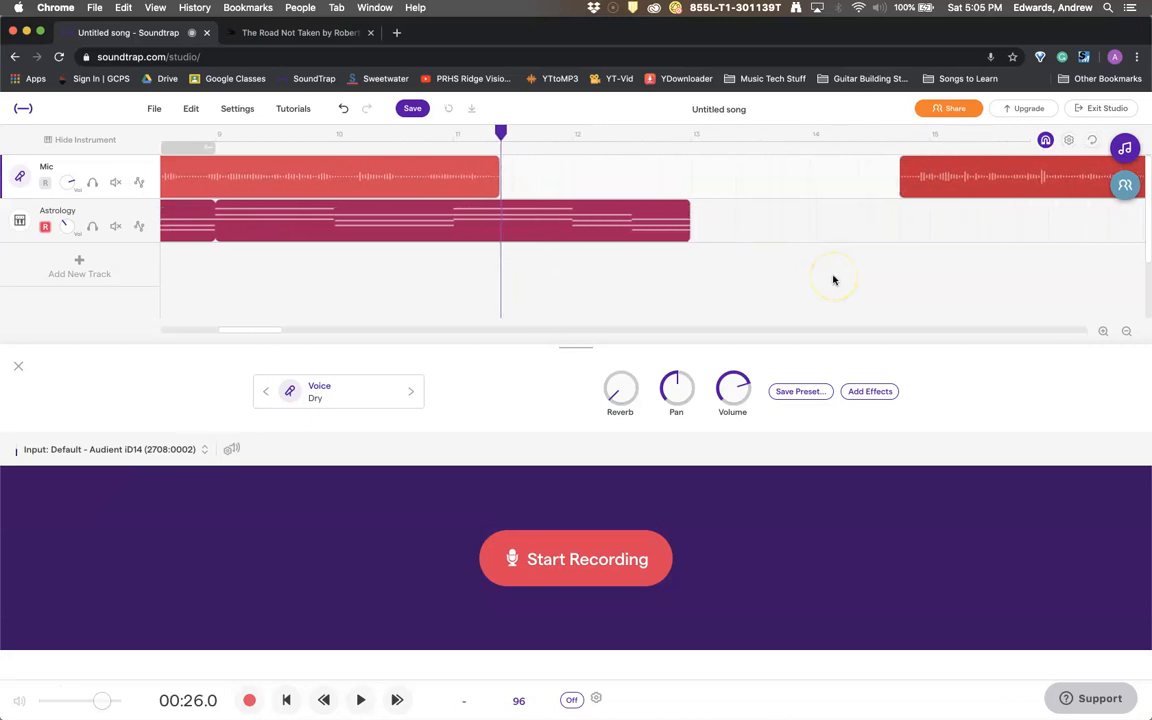
Extend the looped Astrology chord region to bar 21.
click(545, 203)
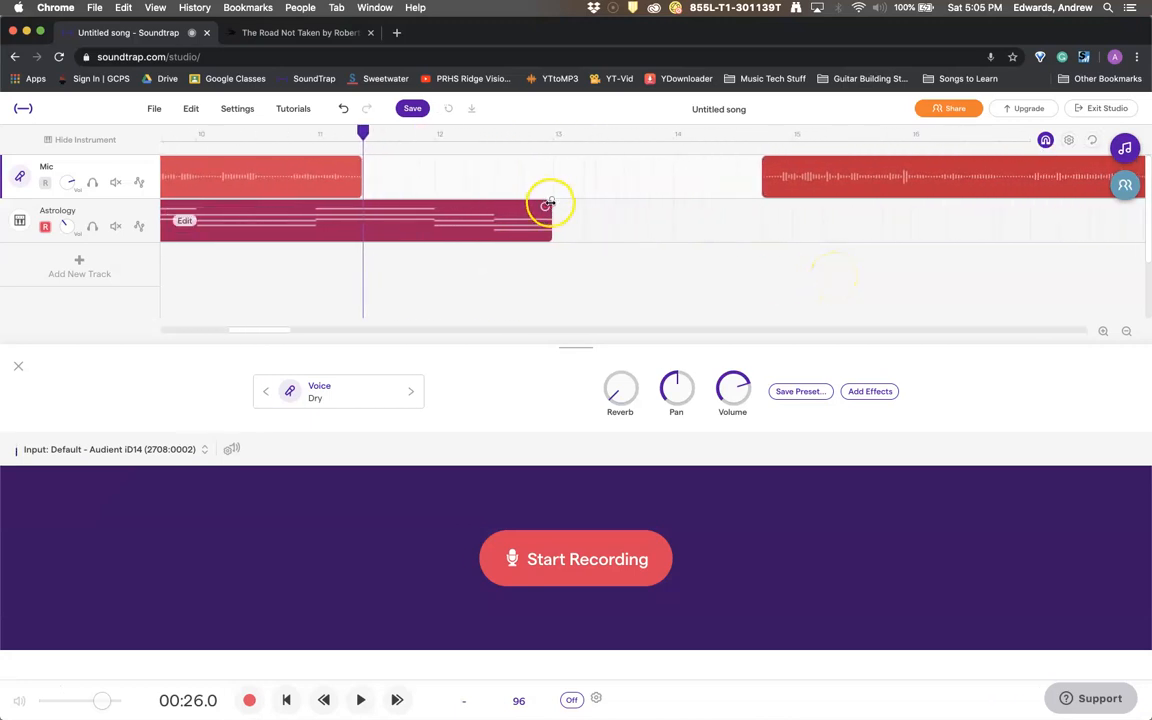
drag(547, 208, 964, 297)
click(965, 206)
drag(965, 207, 925, 218)
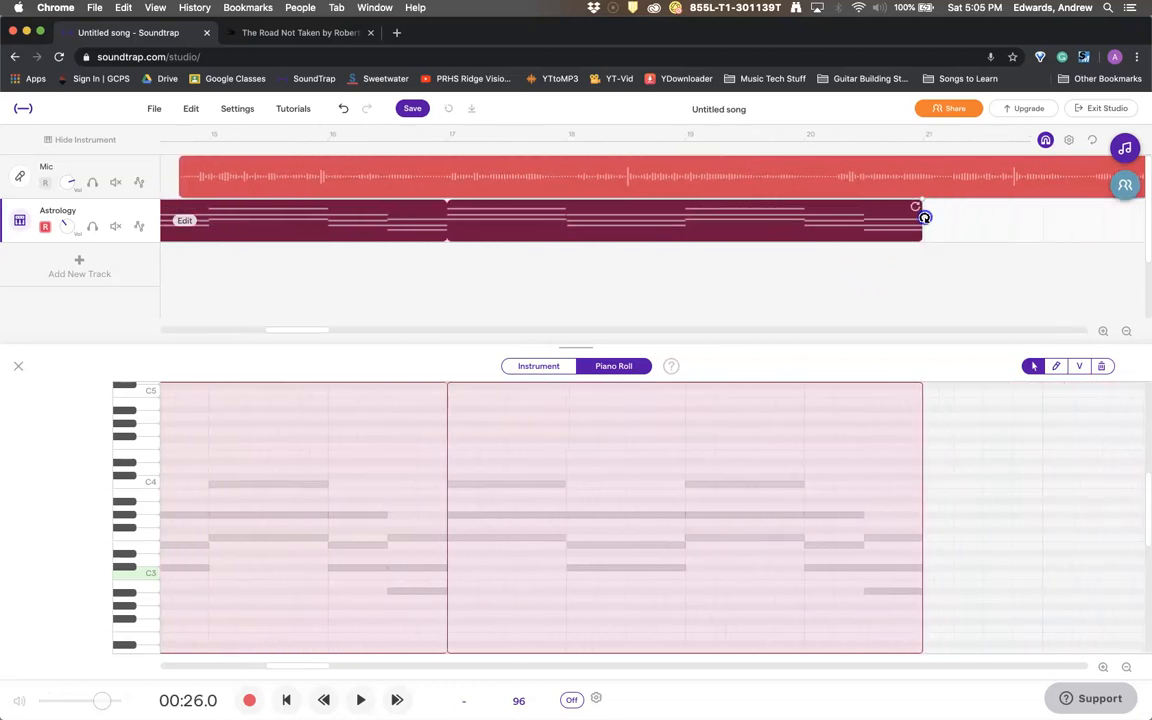
Move the second voice clip so it starts just before bar 17.
drag(375, 183, 622, 187)
scroll(486, 306, left, 5)
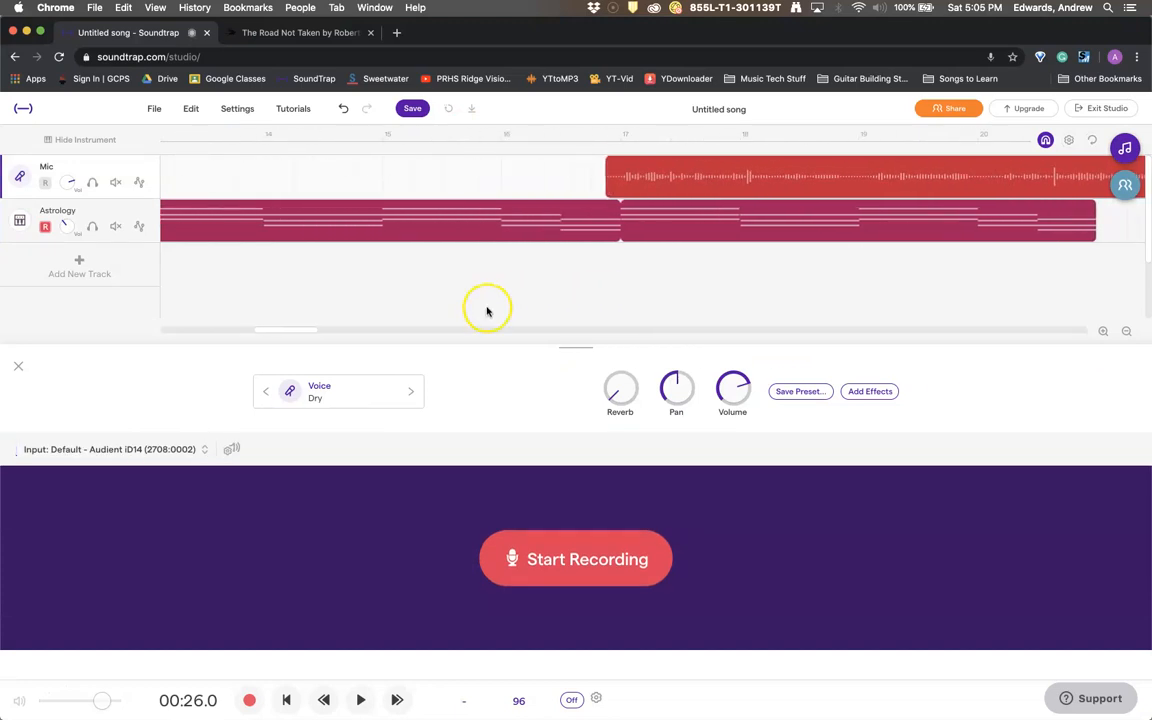
Play from about bar 10 through the instrumental gap into the second voice clip's entrance in bar 17.
scroll(308, 190, left, 10)
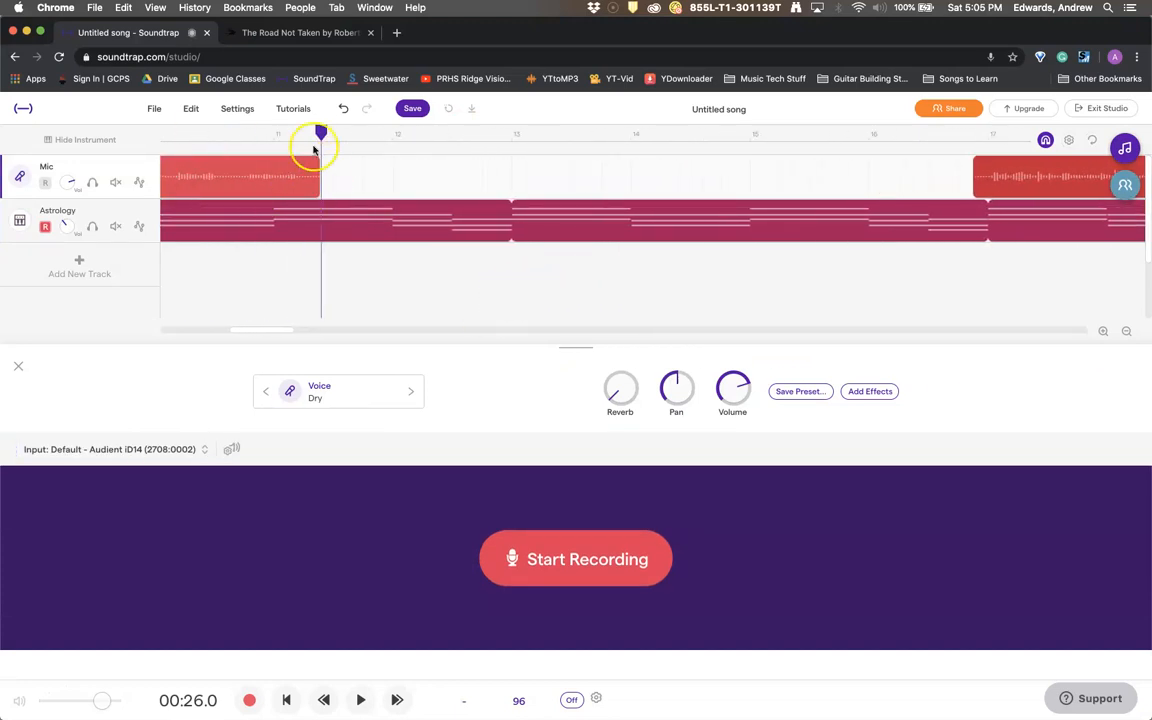
click(209, 137)
key(space)
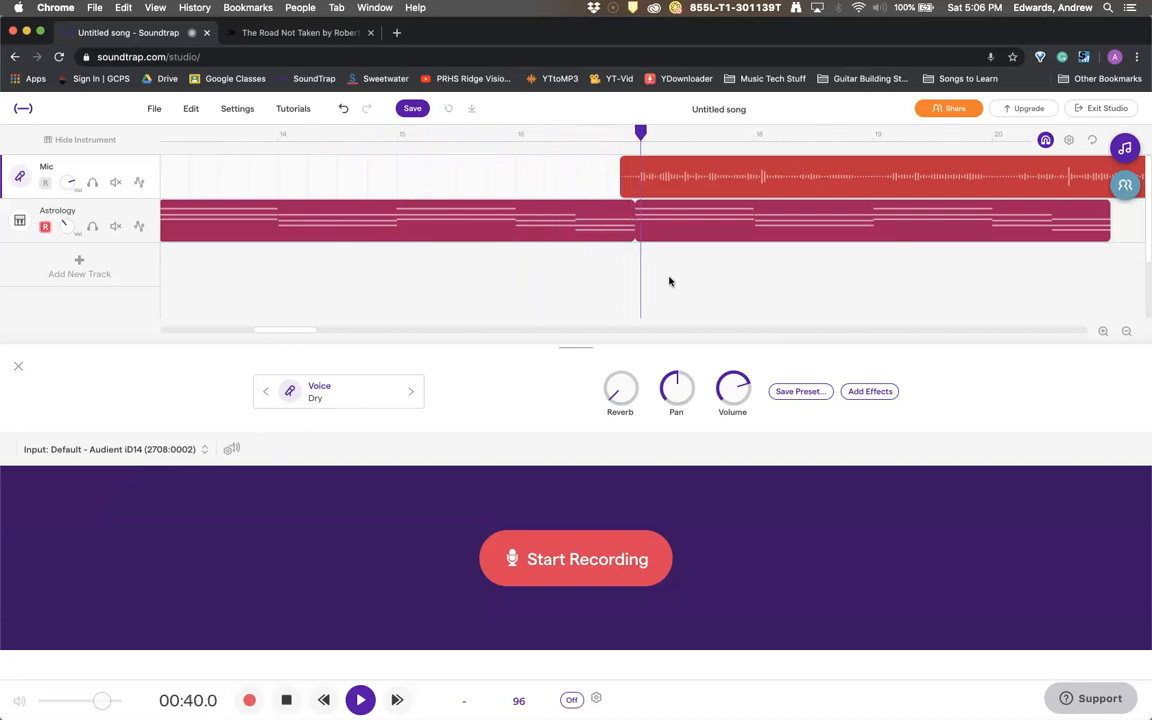
key(space)
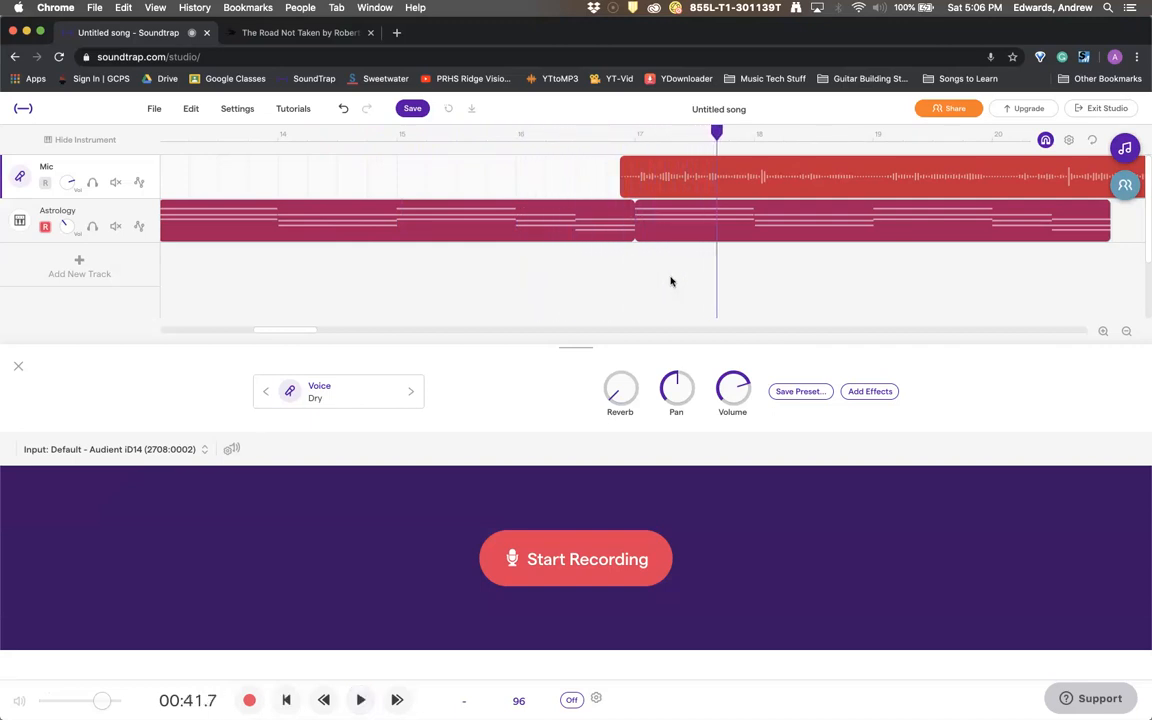
Place the playhead at bar 13 and split the looped Astrology chord region there to make a separately editable section.
scroll(735, 288, left, 5)
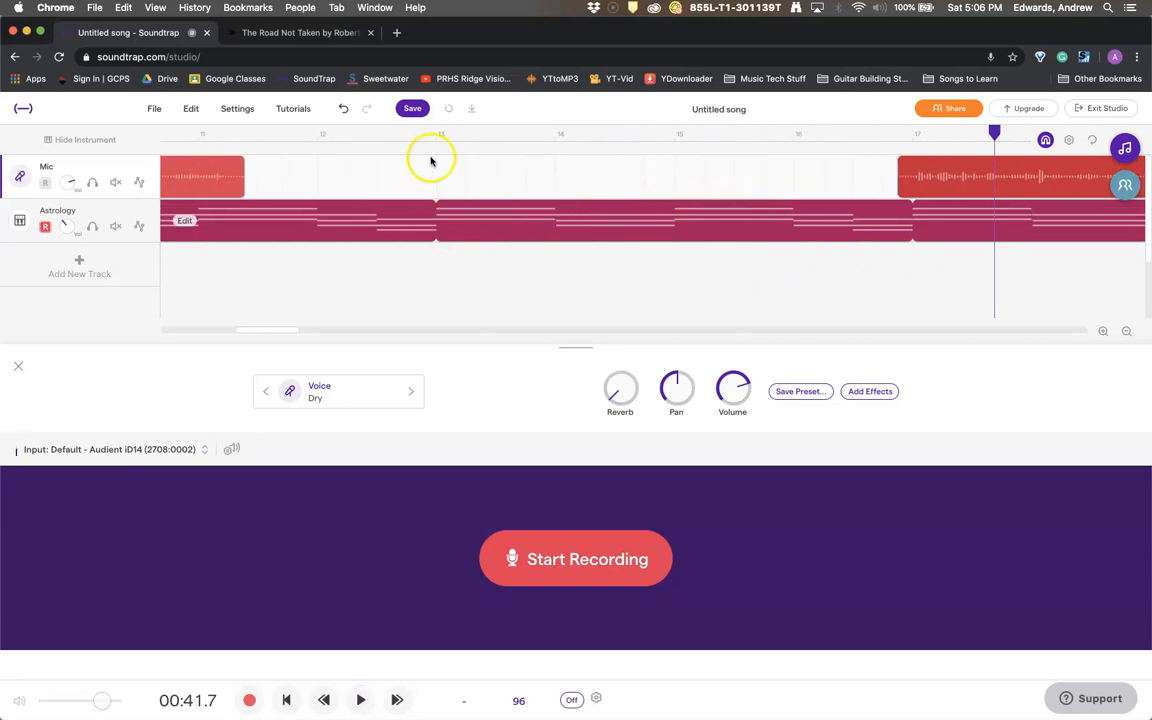
click(435, 145)
double_click(445, 212)
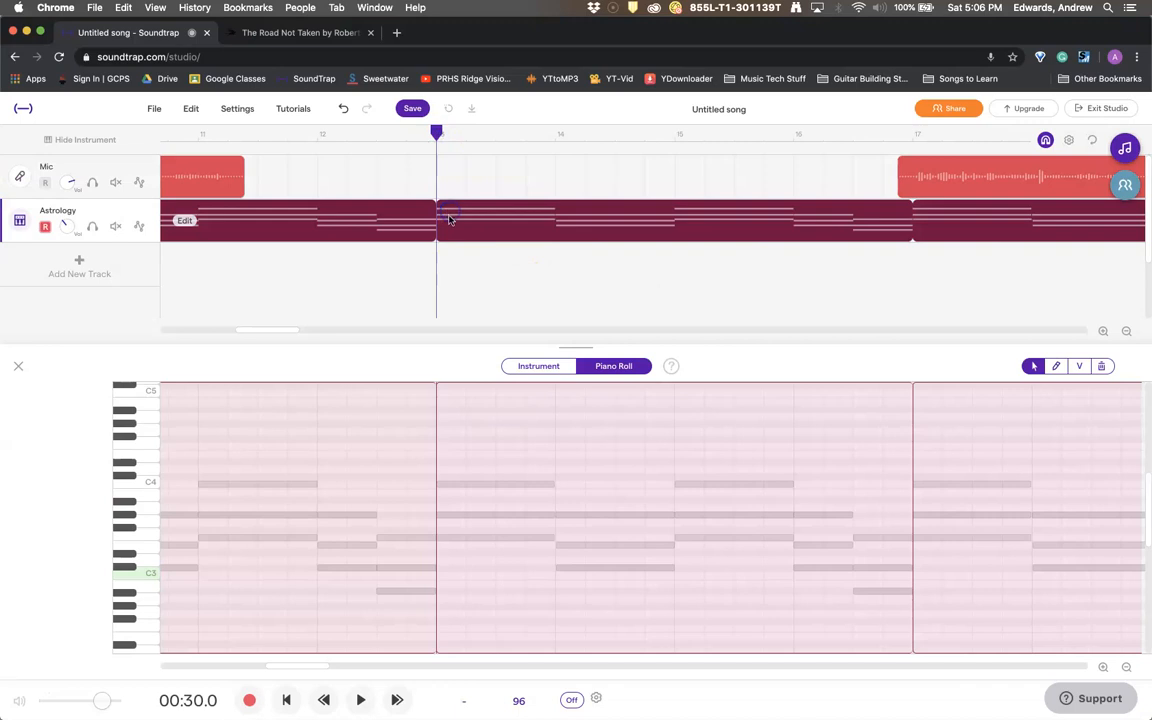
click(440, 212)
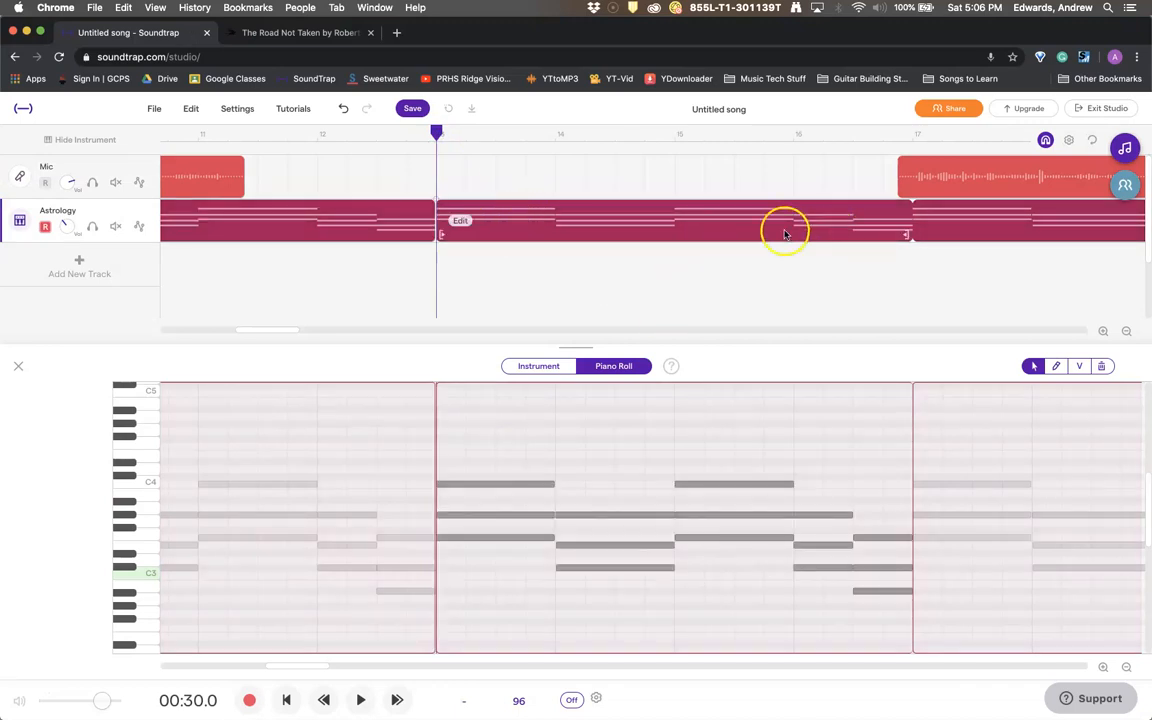
Shorten the three-note chord at the start of bar 13 to about one and a half beats.
scroll(758, 207, right, 5)
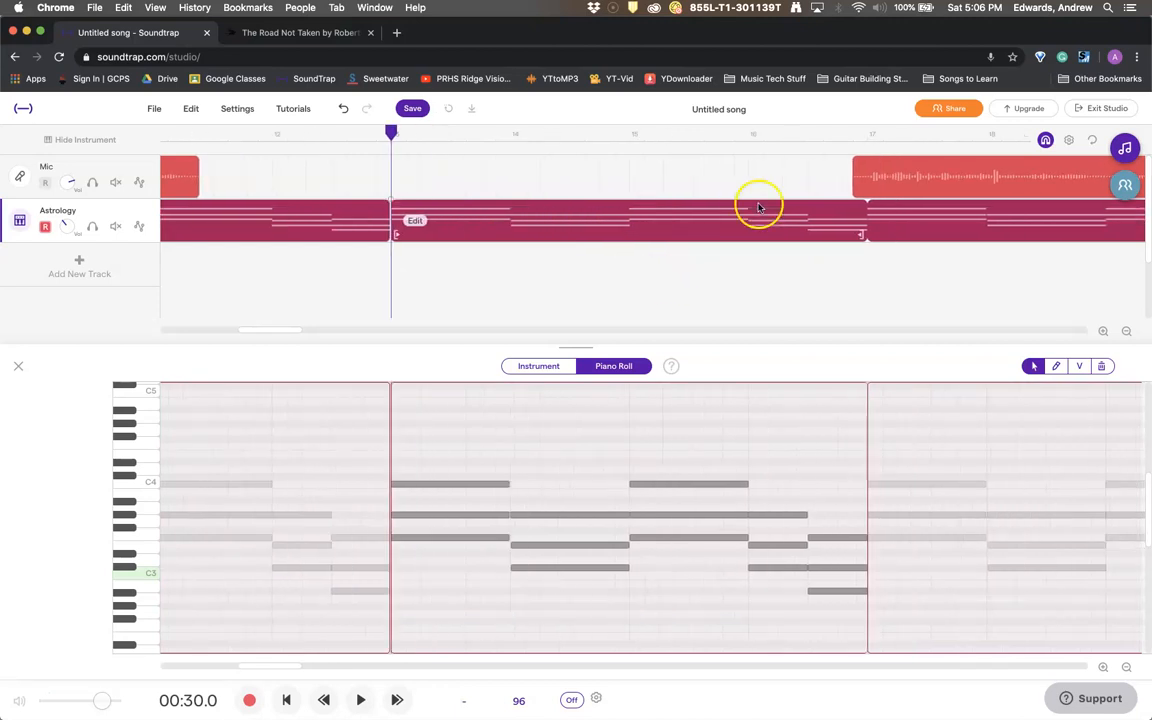
scroll(1036, 263, left, 6)
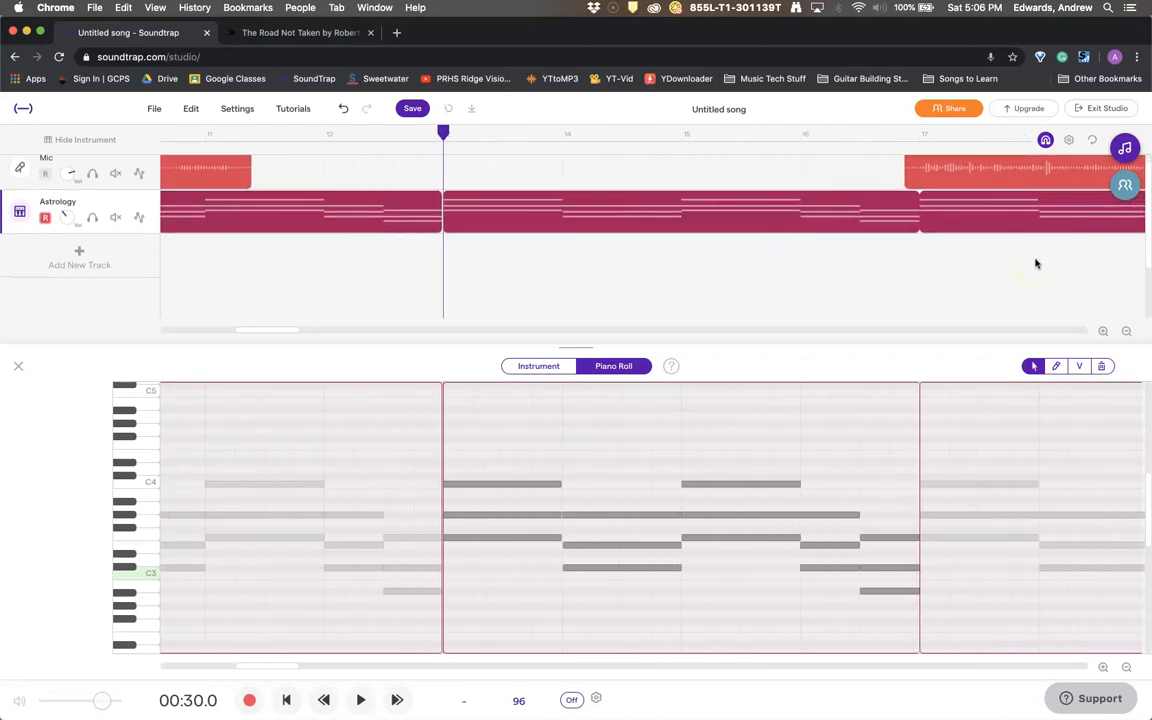
drag(542, 457, 547, 556)
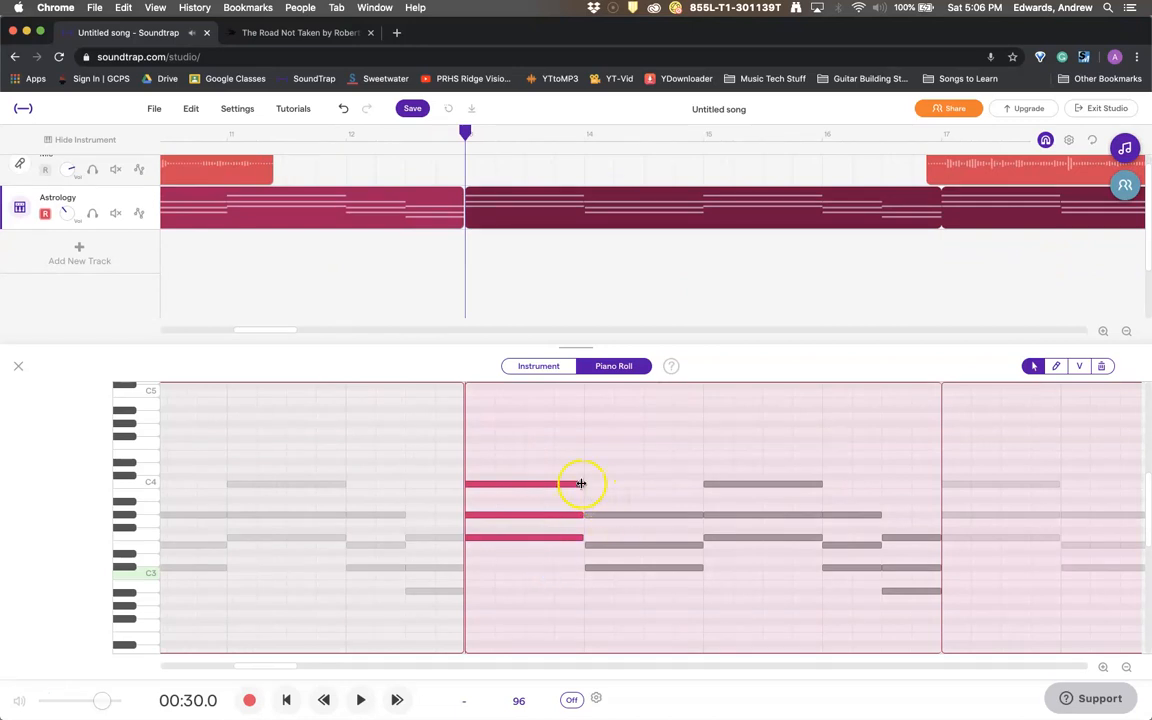
drag(581, 484, 502, 491)
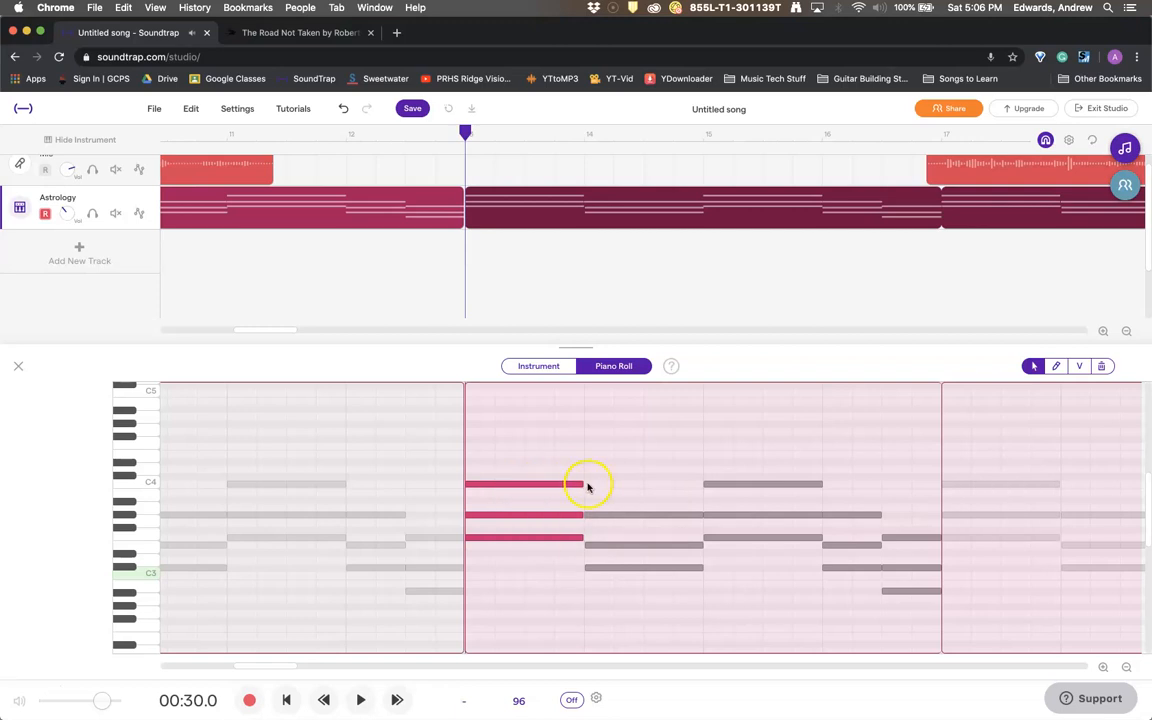
click(555, 470)
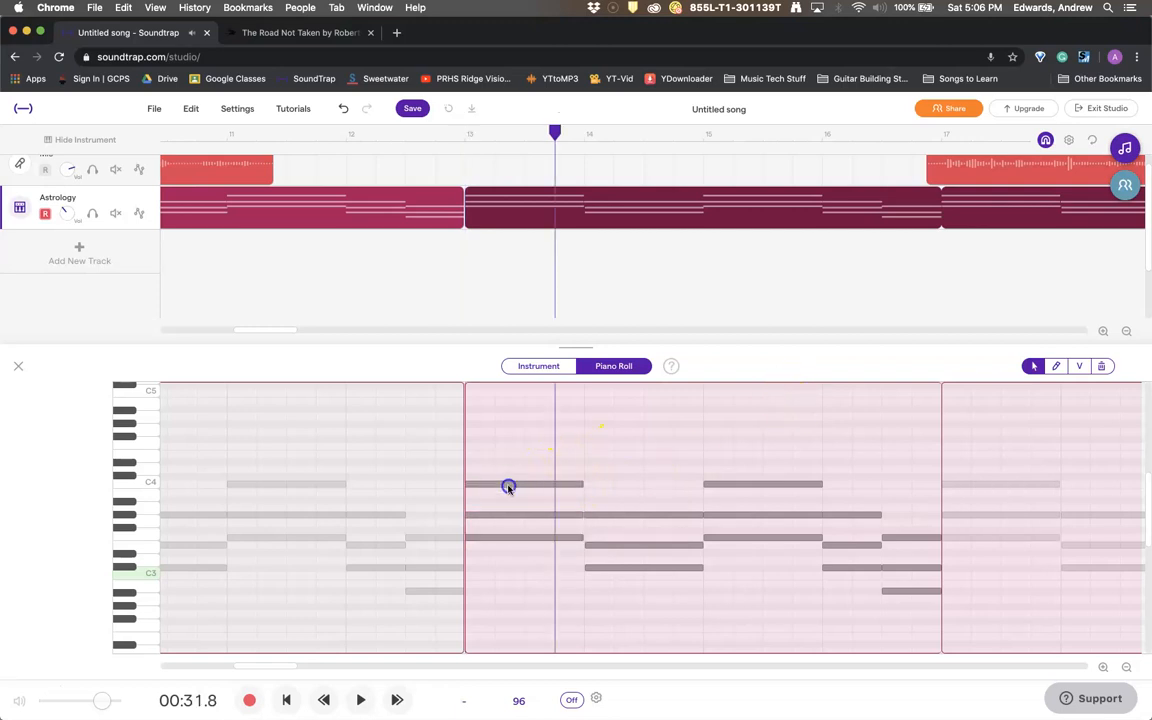
drag(508, 487, 520, 577)
drag(581, 538, 512, 538)
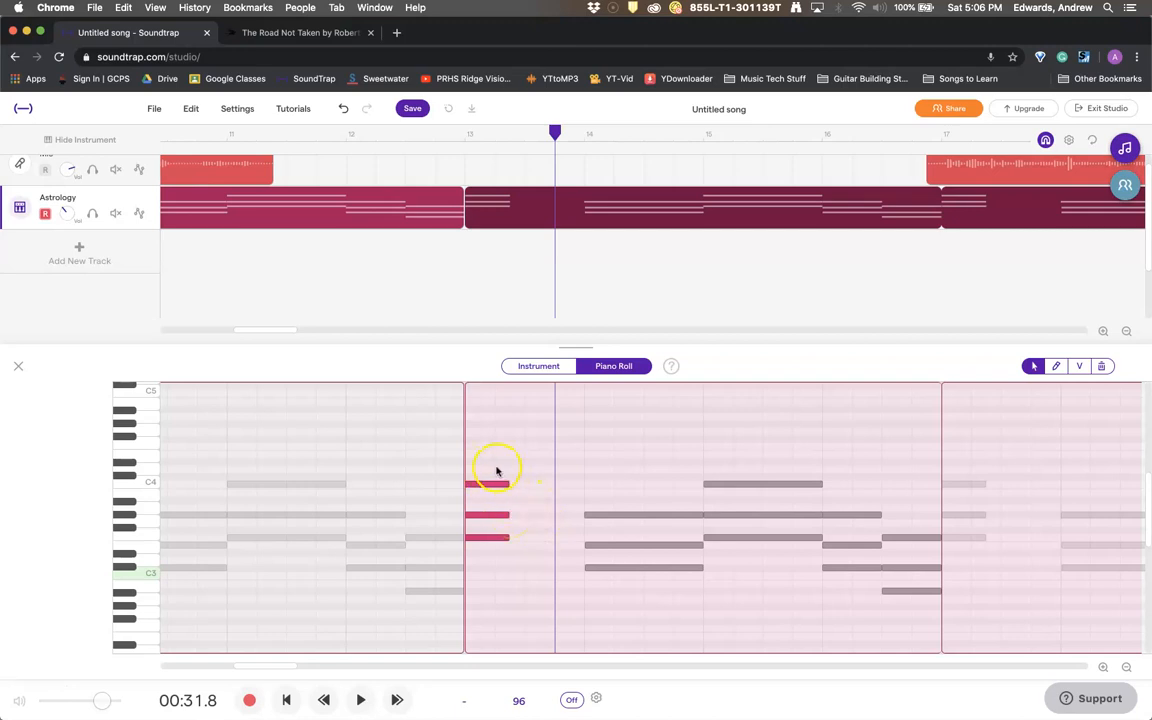
Fill bar 13 with two further copies of the shortened chord, trim the last copy to end by bar 14, and close the upper notes' gaps.
click(509, 140)
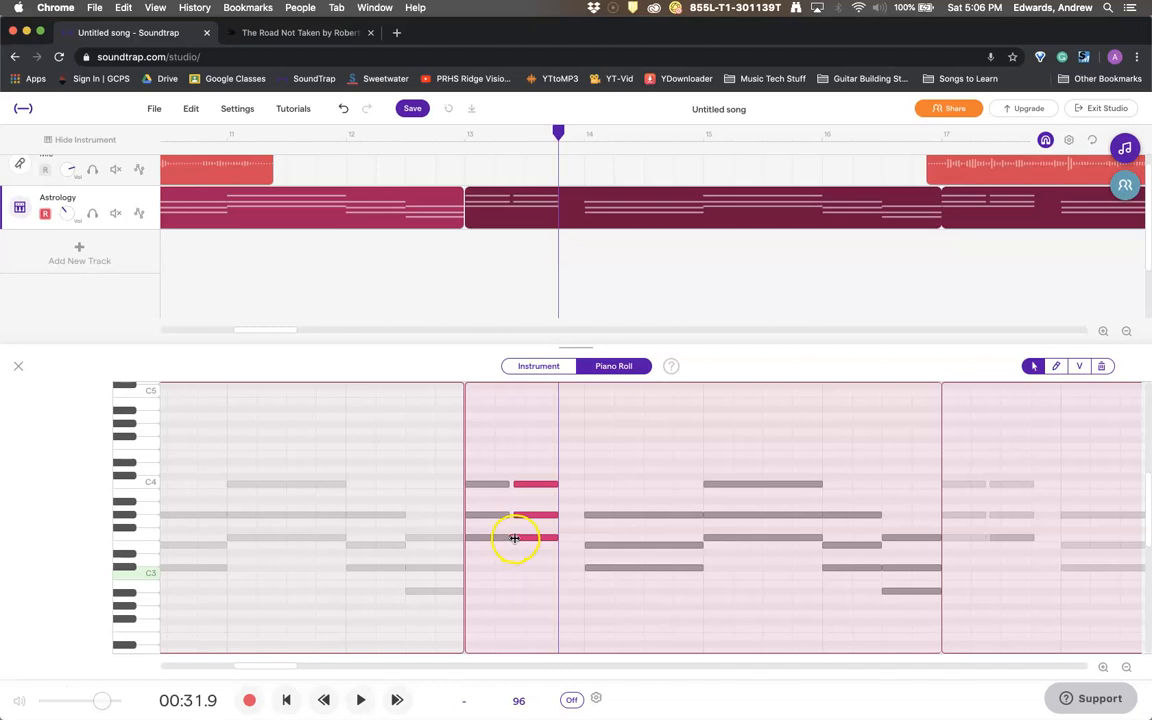
drag(604, 484, 583, 484)
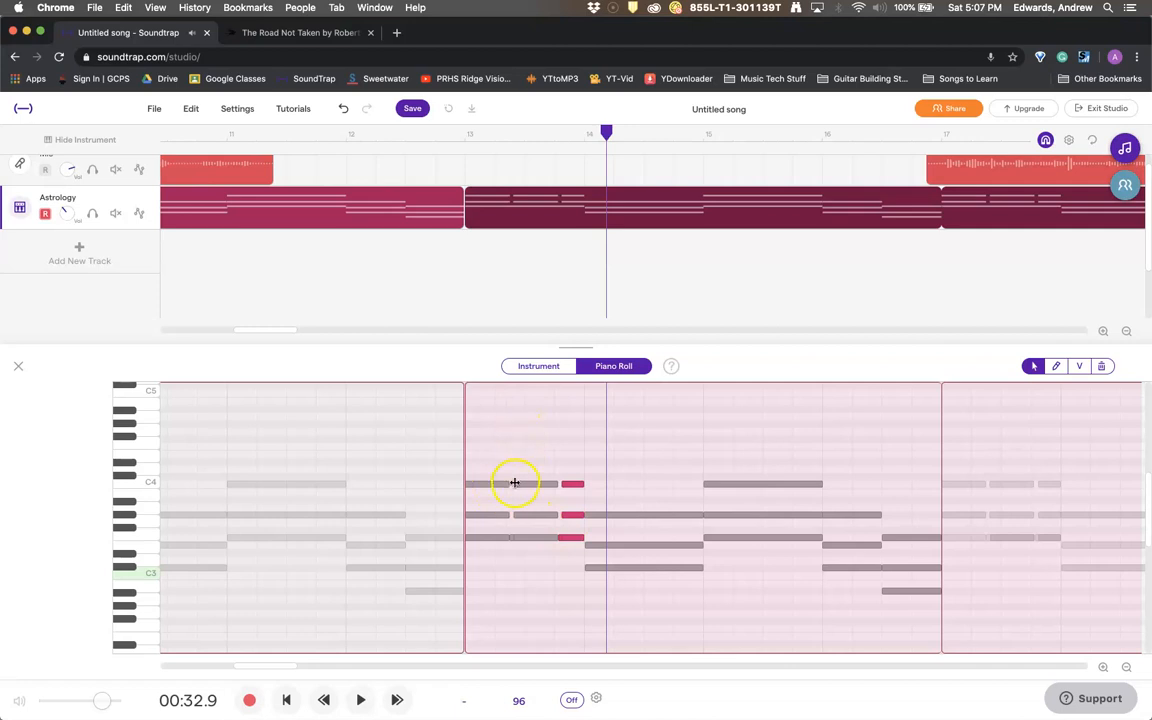
drag(515, 471, 518, 516)
drag(564, 468, 562, 517)
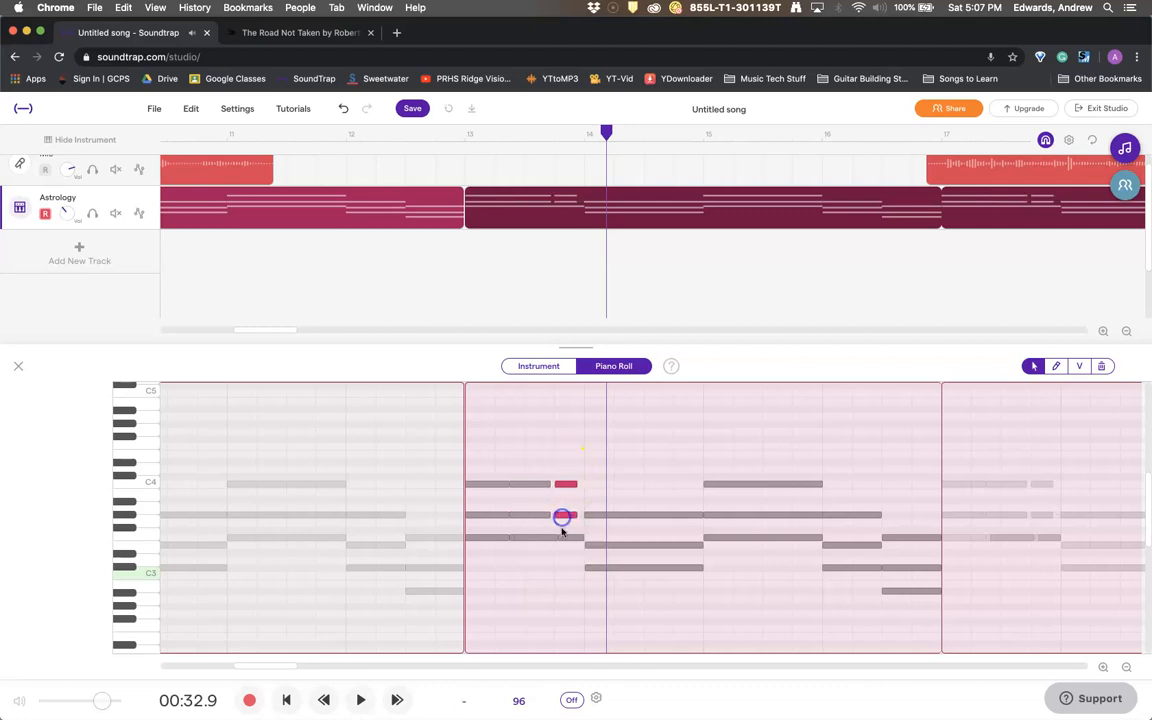
Align bar 13's repeated F3 notes with the upper notes and shorten the third chord's notes to about half a beat.
click(538, 544)
click(528, 539)
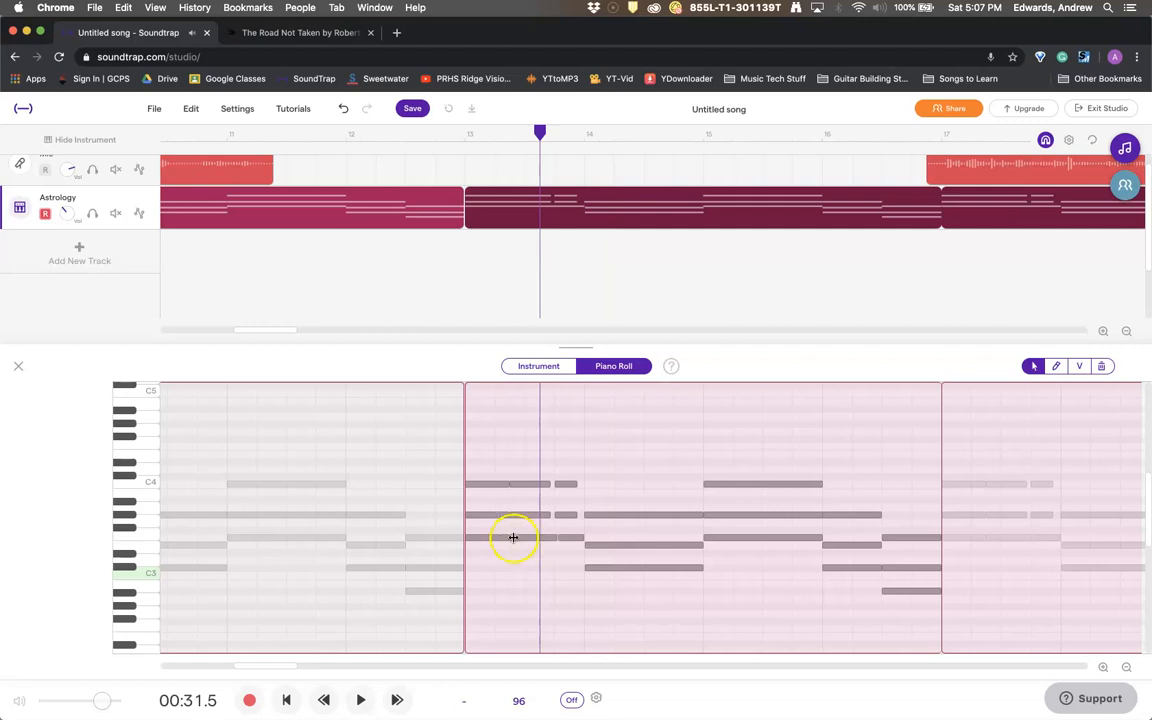
click(555, 538)
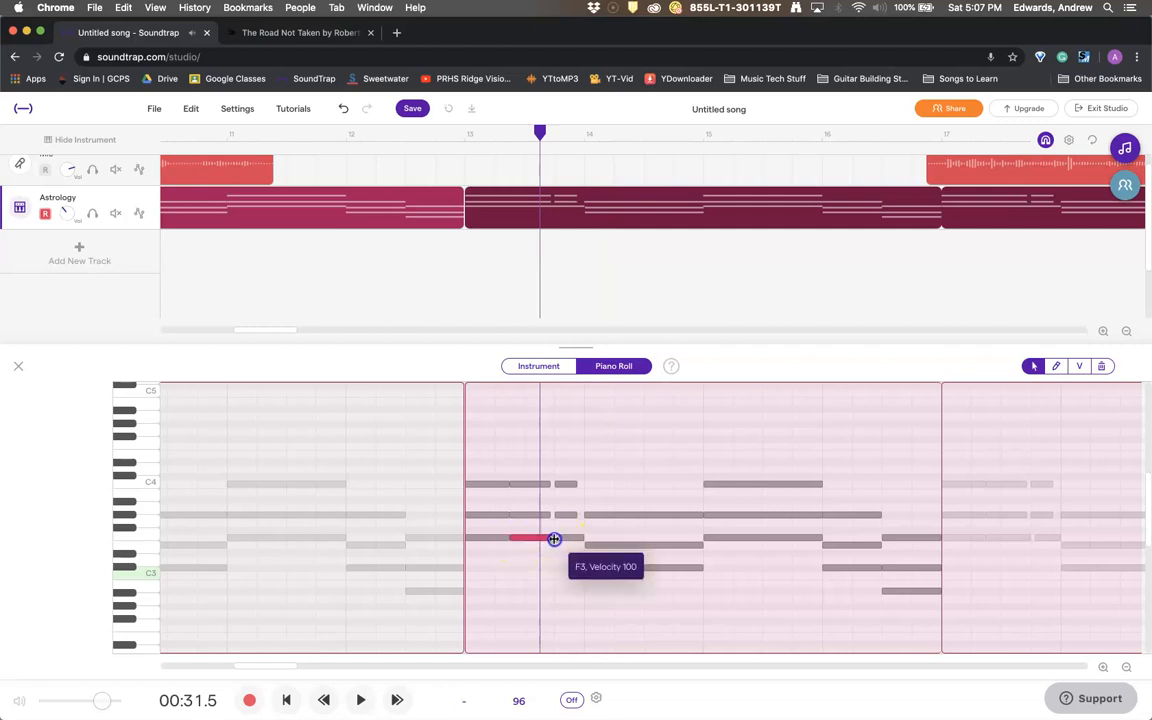
click(558, 537)
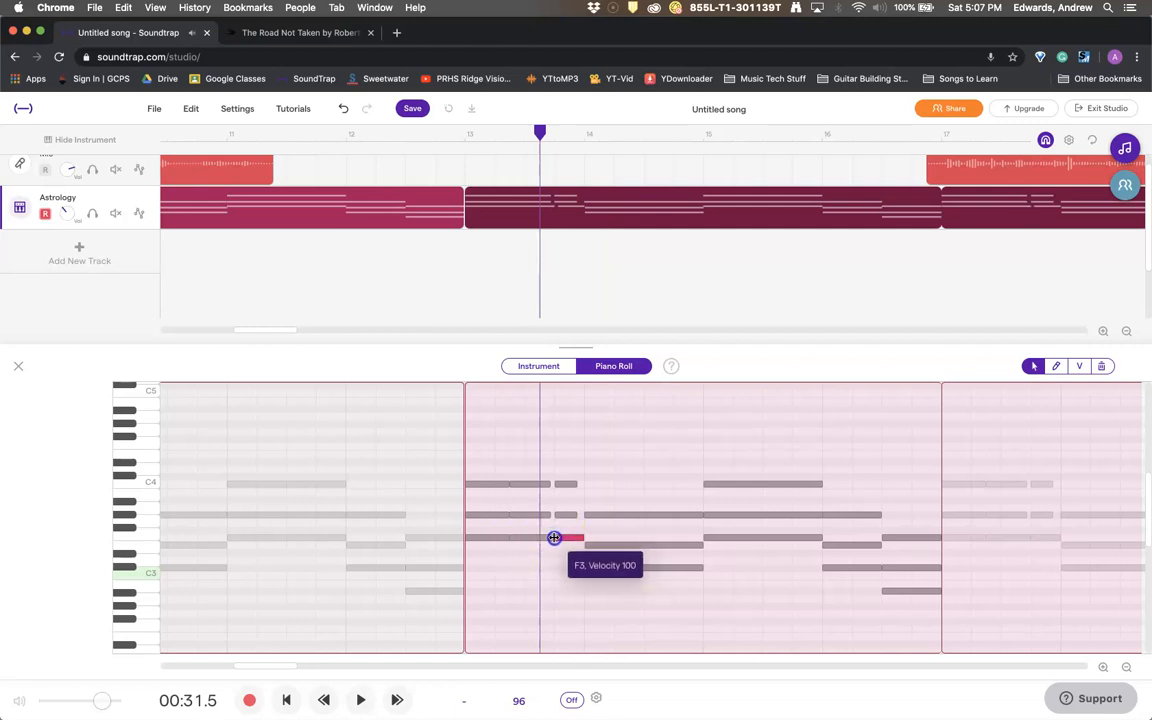
drag(580, 537, 571, 540)
click(575, 511)
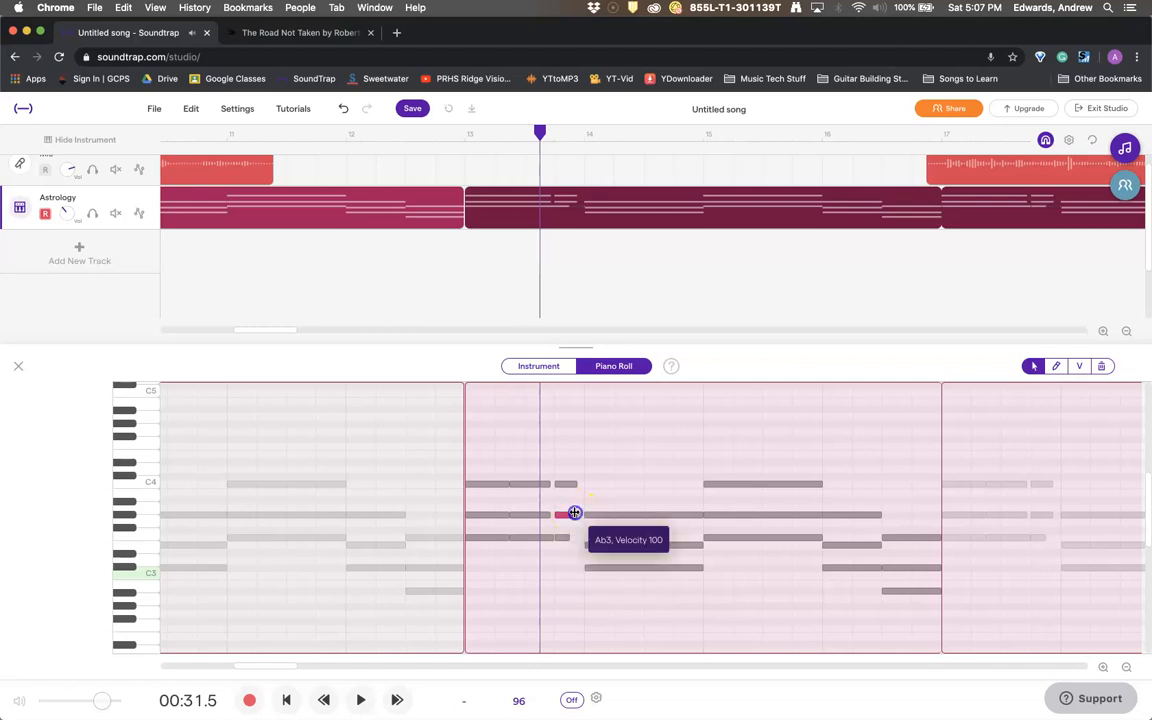
click(570, 483)
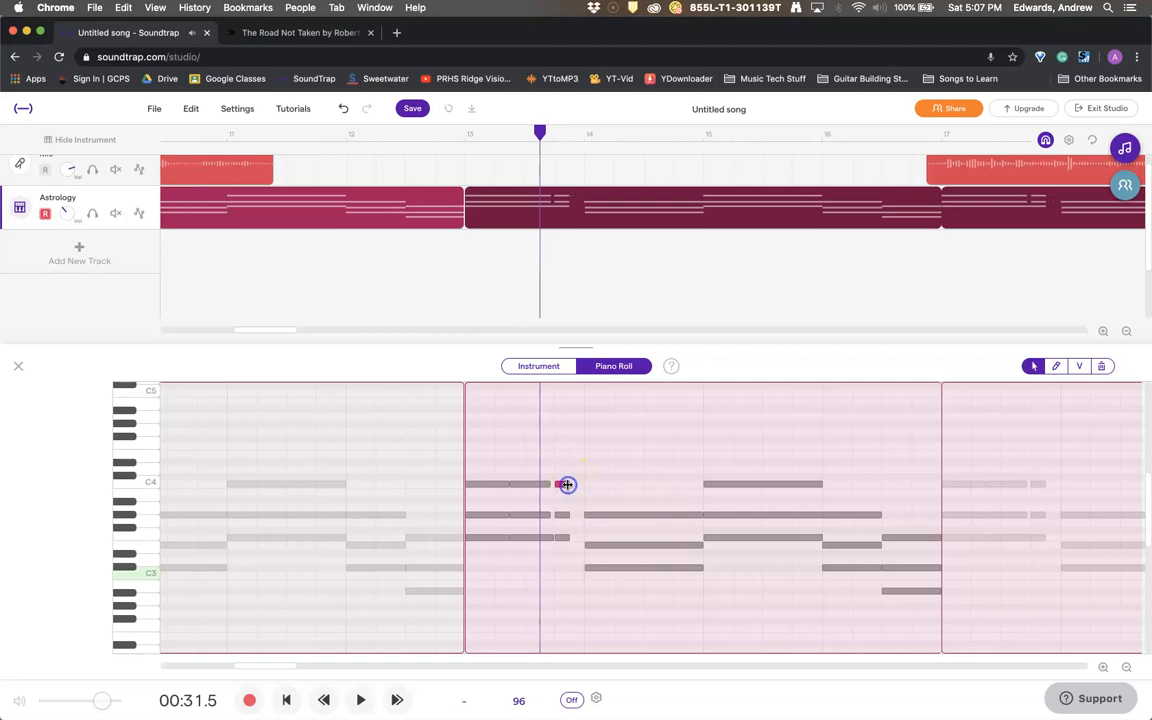
Play the edited chord rhythm from bar 13 into bar 15.
click(462, 134)
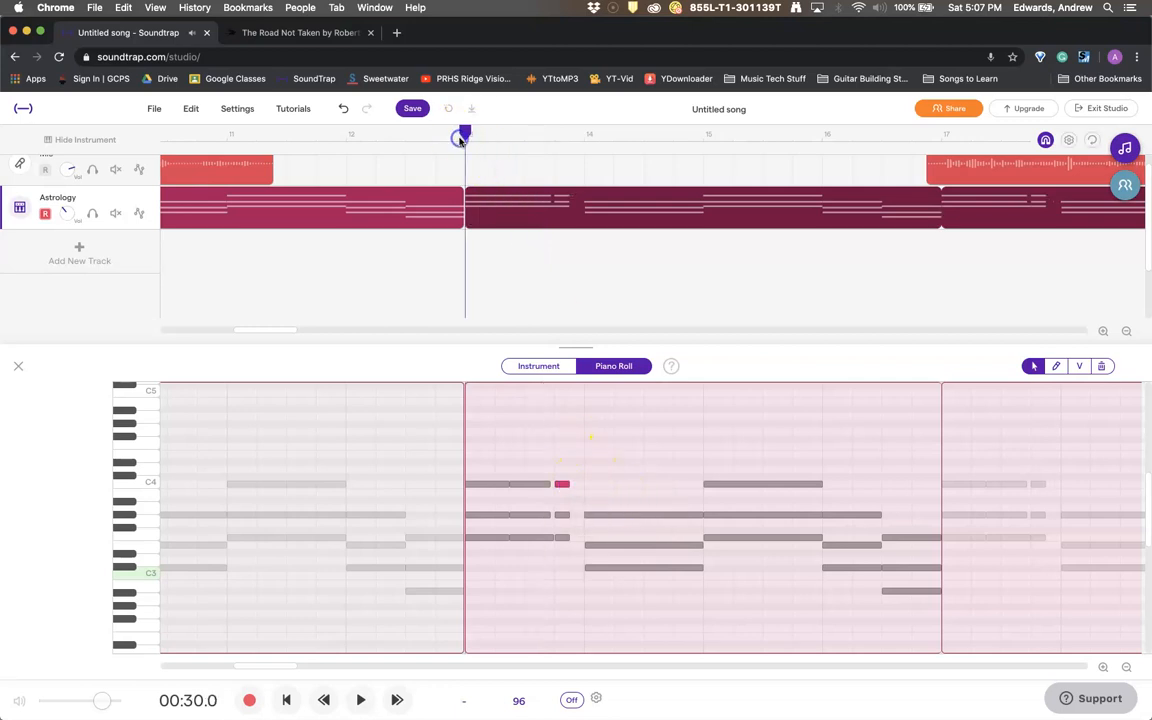
key(space)
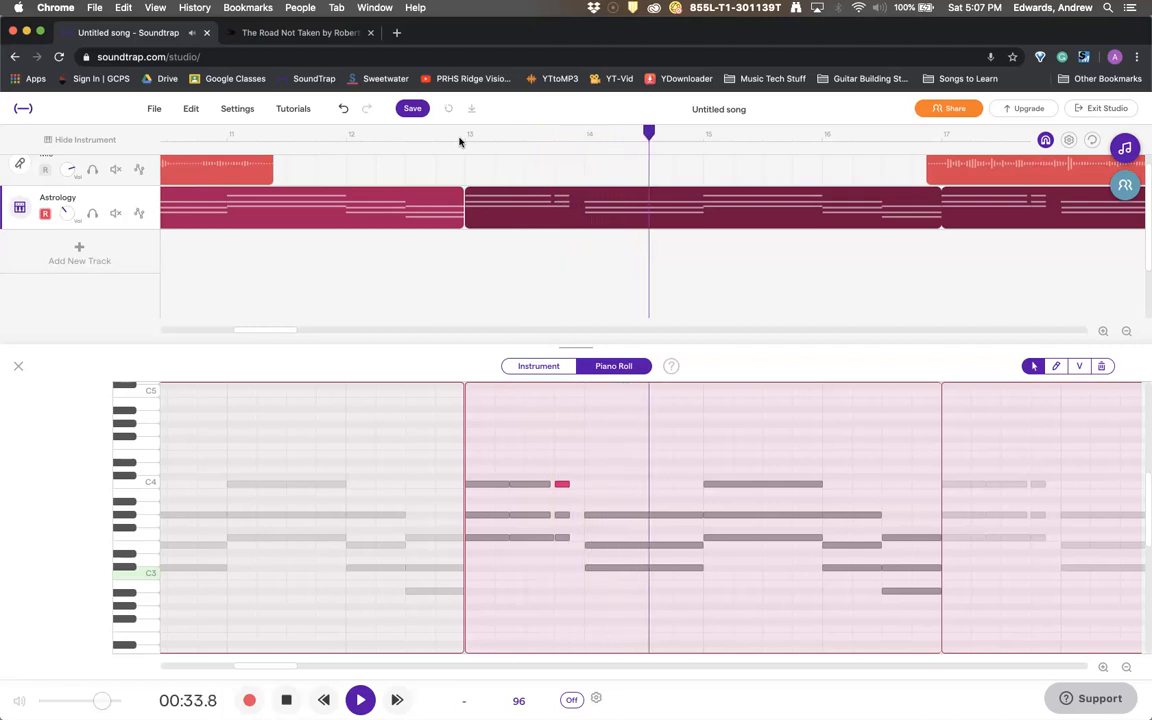
key(space)
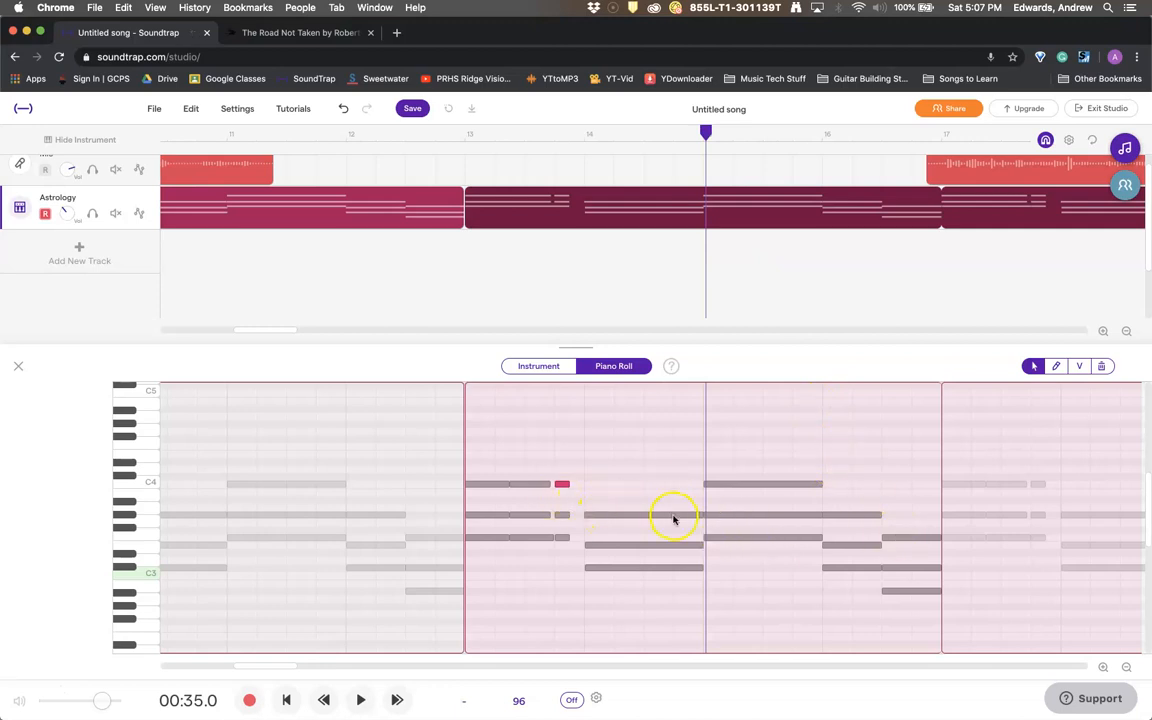
key(space)
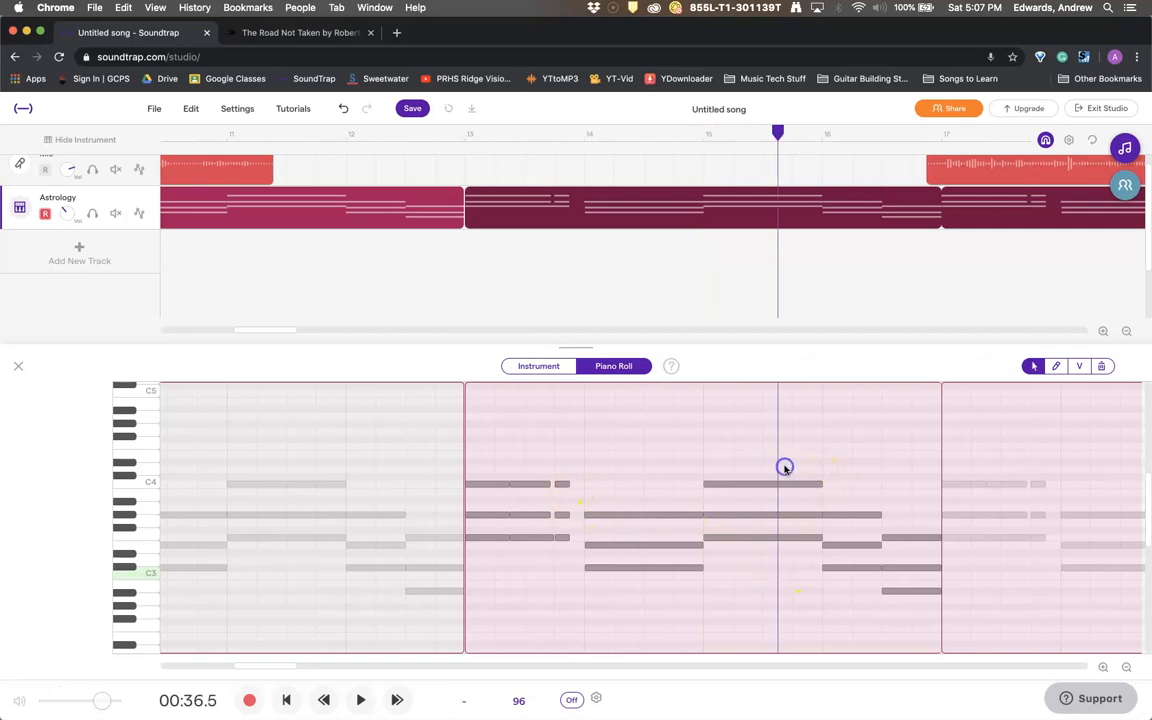
Replace the sustained chord in bar 15 with a copy of bar 13's three-hit chord pattern.
drag(744, 464, 771, 581)
key(Delete)
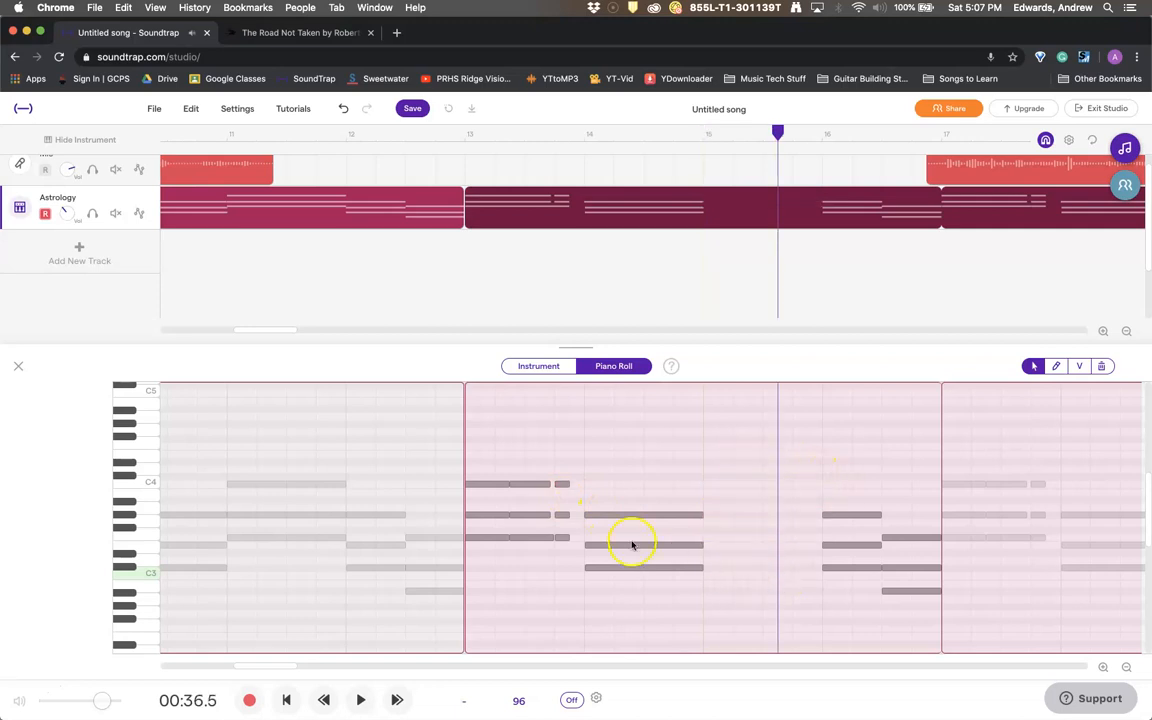
drag(568, 549, 472, 448)
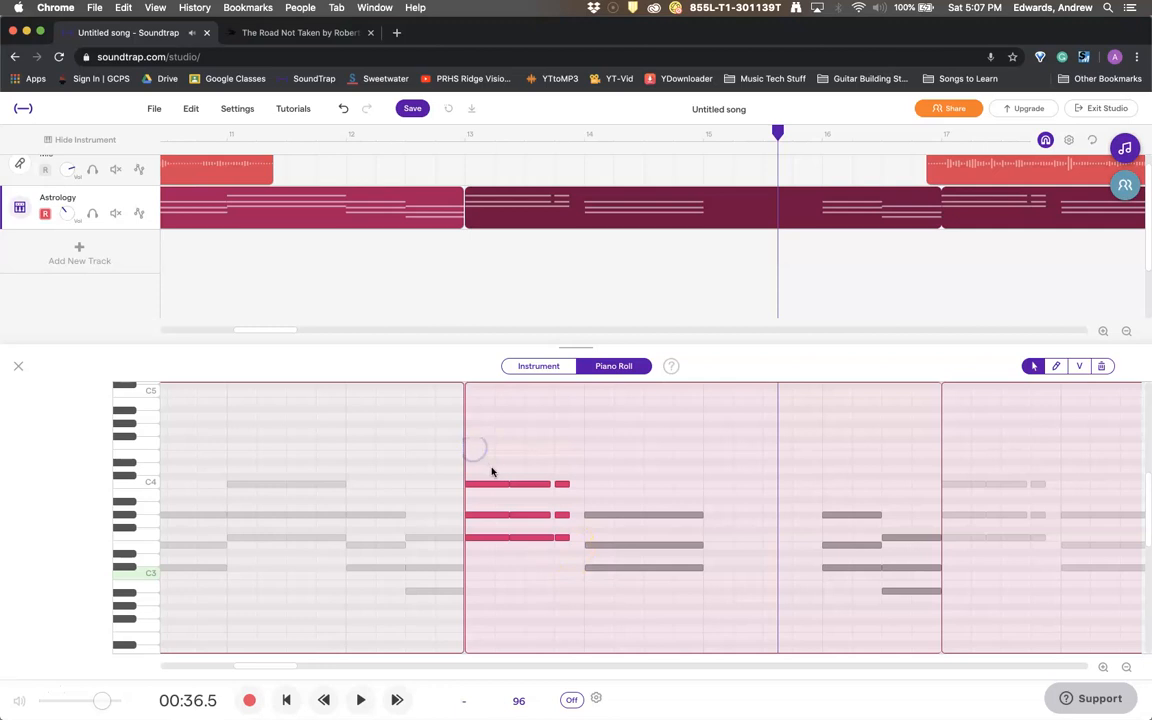
click(704, 140)
key(super+v)
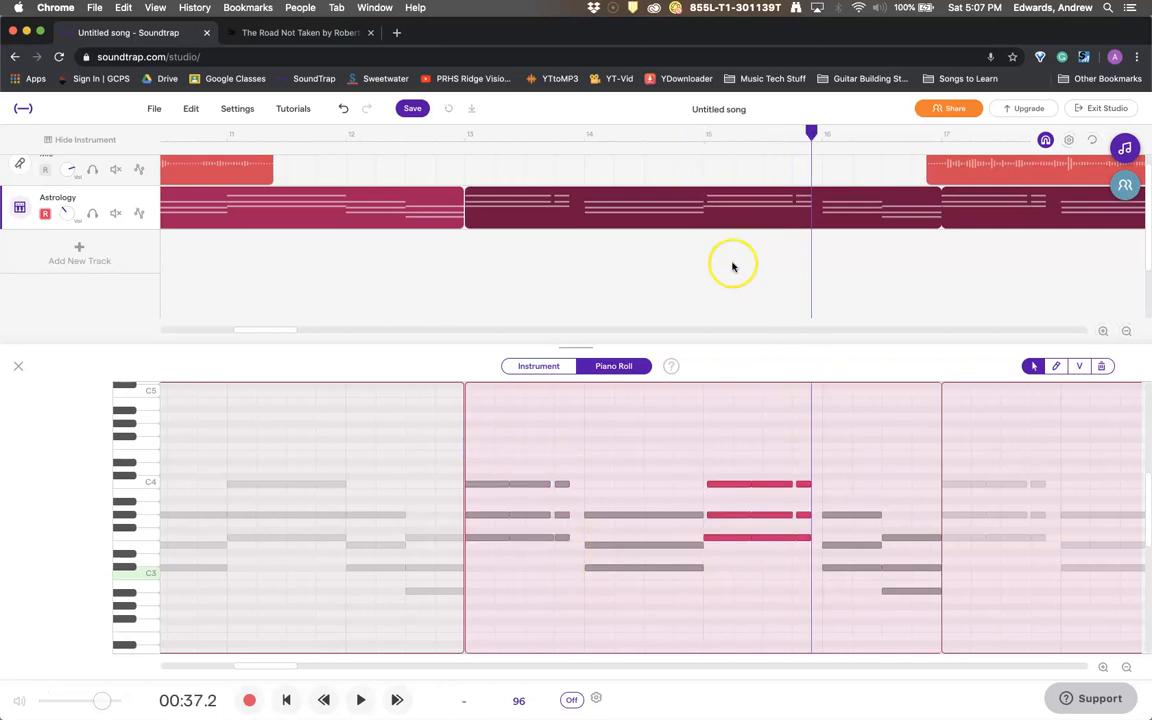
Shift the copied chord notes in bar 15 so the first starts on the bar line and the others follow as in bar 13.
drag(717, 466, 720, 516)
click(716, 539)
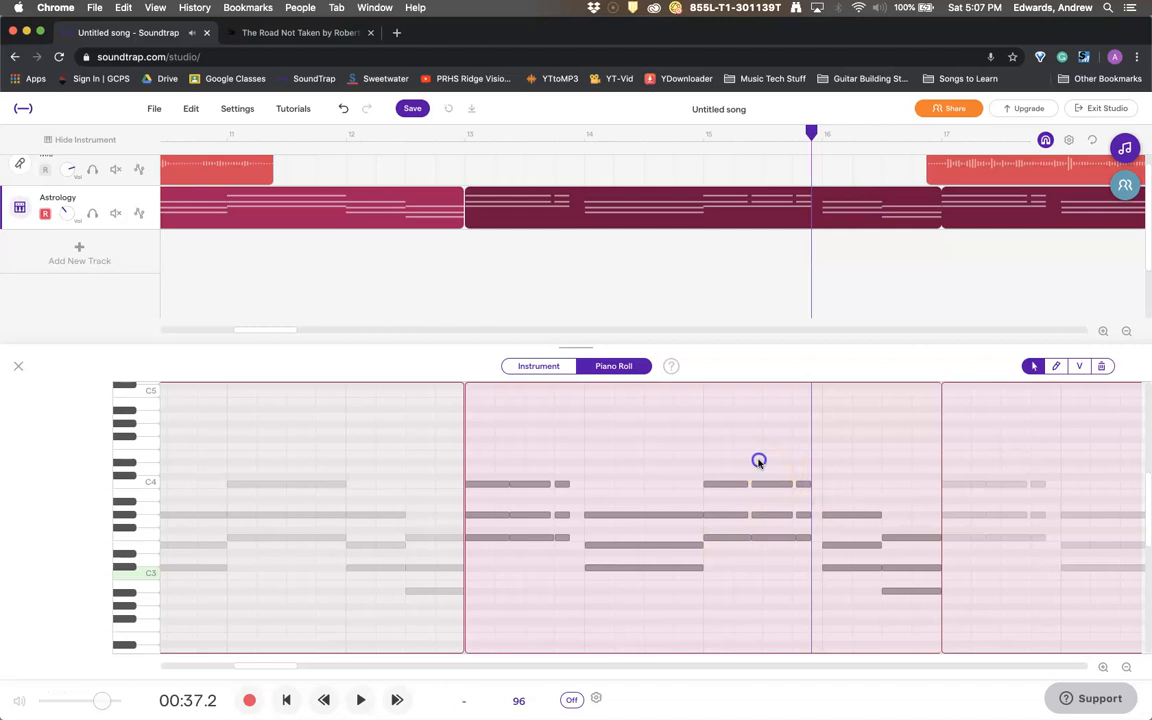
click(748, 537)
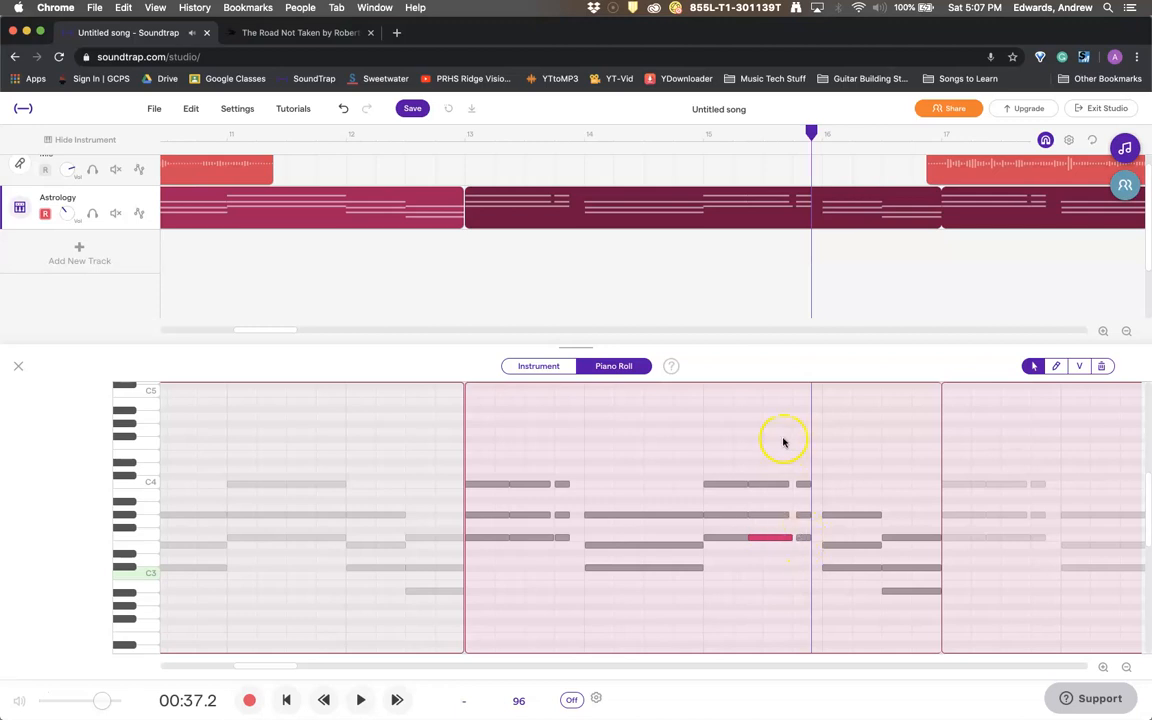
drag(797, 456, 800, 540)
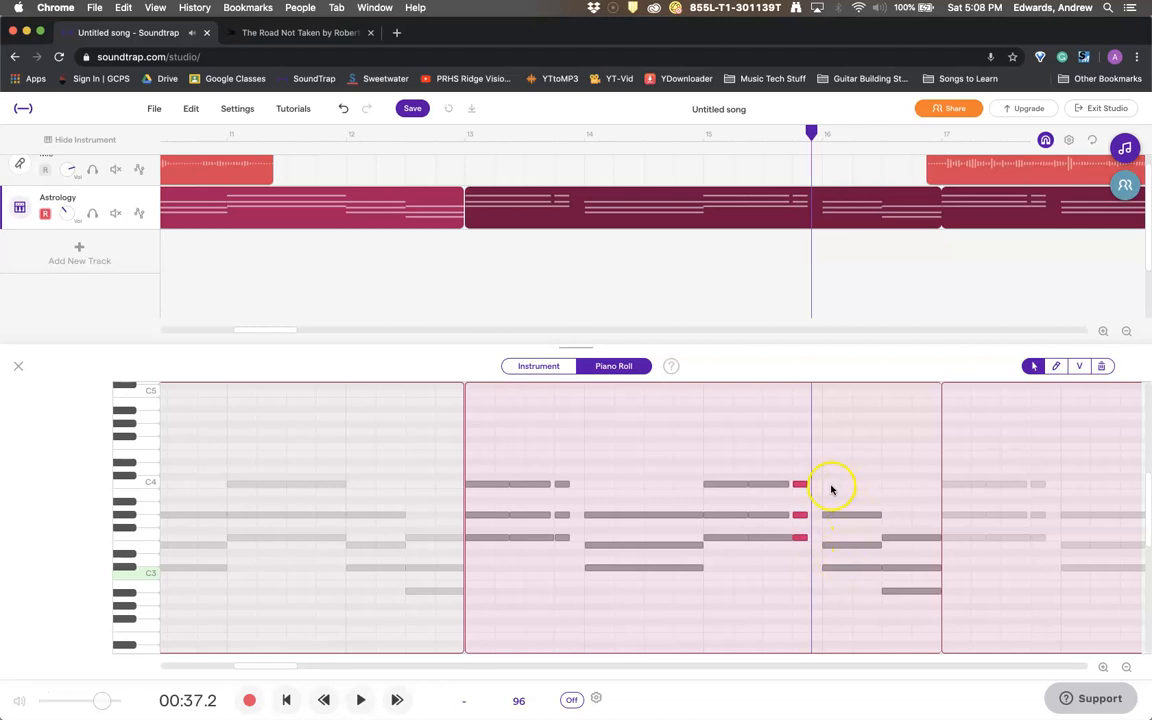
Shorten bar 16's first chord to half a beat and repeat it until four hits fill the first half of the bar.
drag(848, 493, 836, 567)
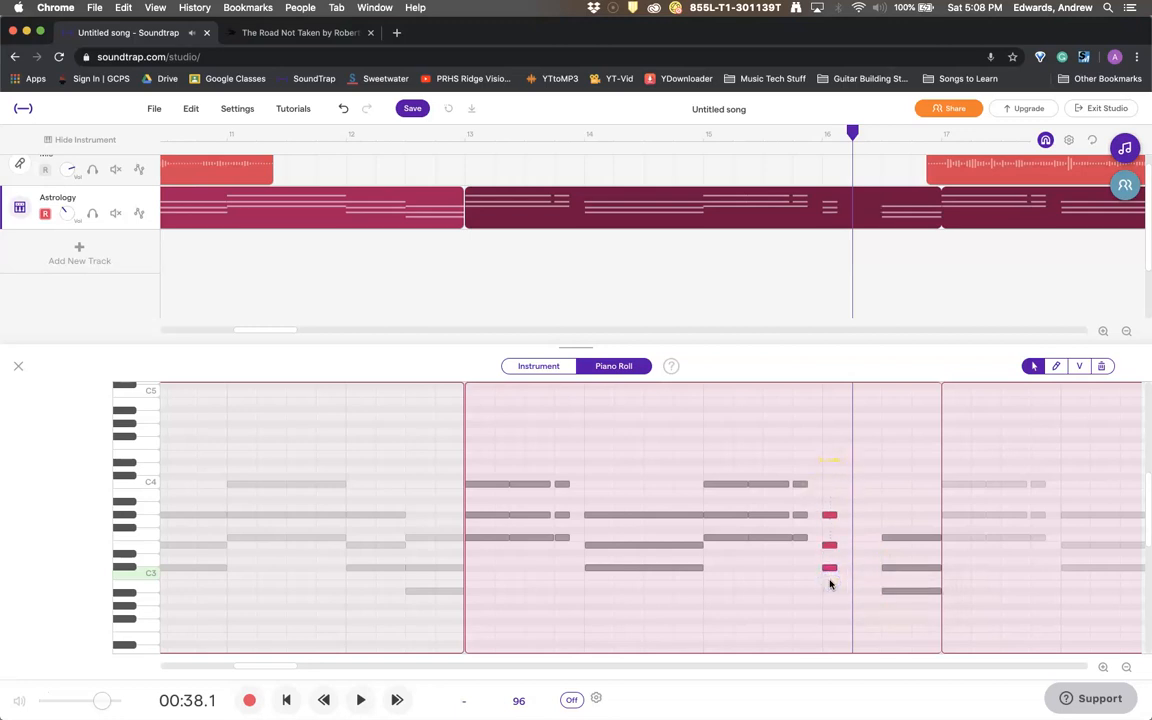
click(836, 139)
key(super+v)
key(super+v)
key(super+v)
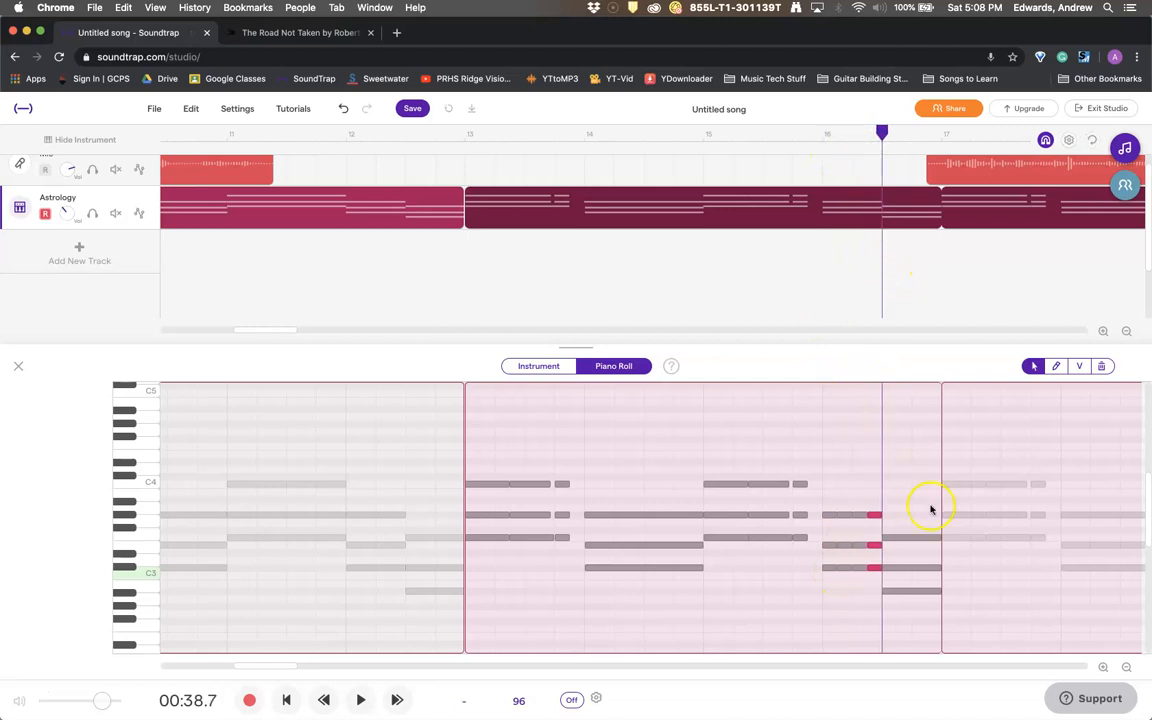
Shorten bar 16's second chord to one beat and add a copy of it to fill the bar up to bar 17.
drag(917, 521, 924, 646)
drag(940, 567, 910, 566)
click(892, 463)
drag(902, 492, 904, 591)
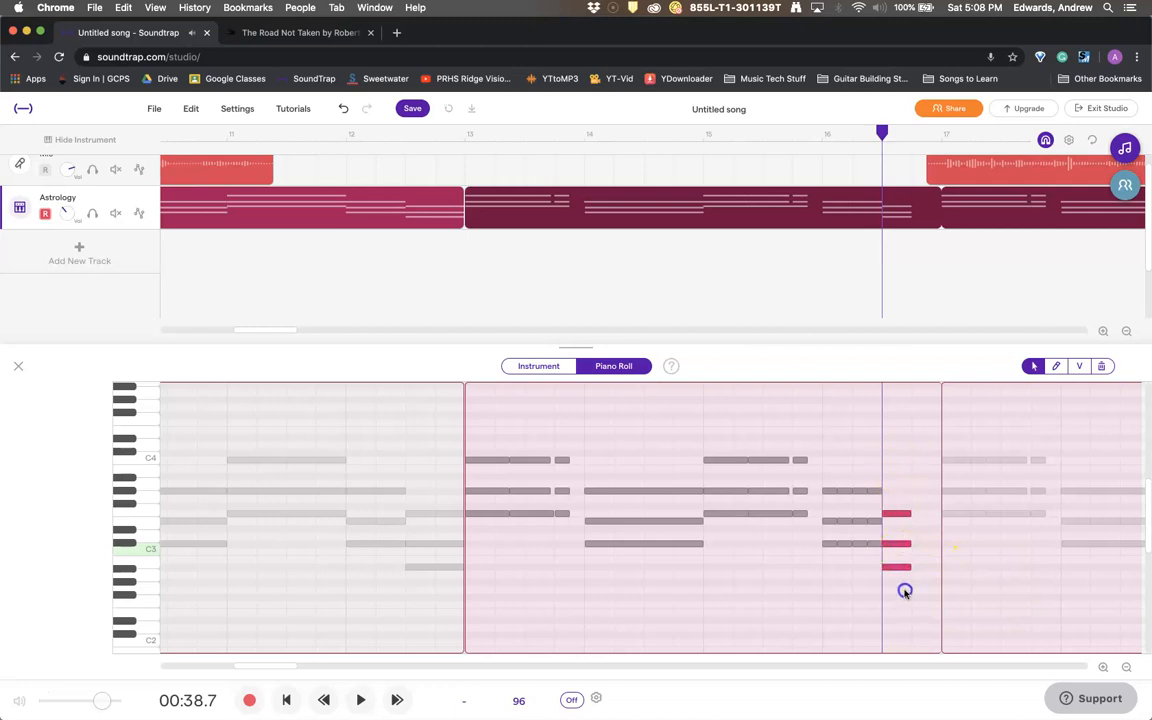
click(905, 141)
key(super+v)
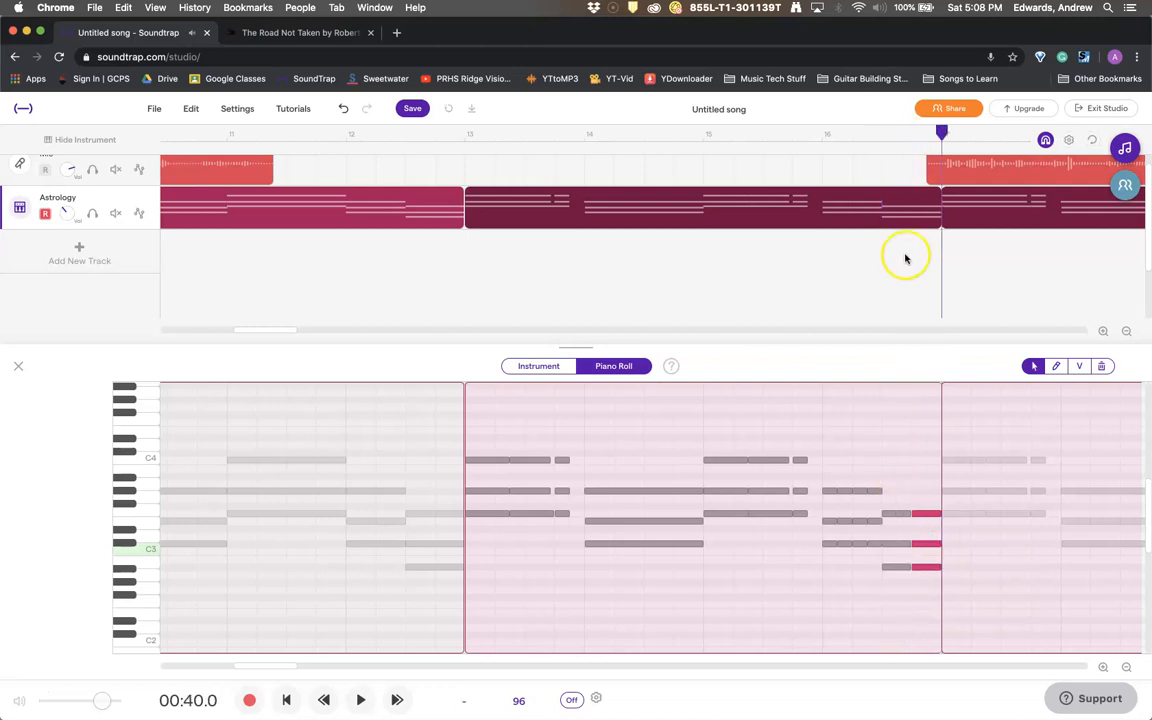
Play from bar 13 and, during playback, extend the looped Astrology chord region to bar 29.
click(464, 134)
key(space)
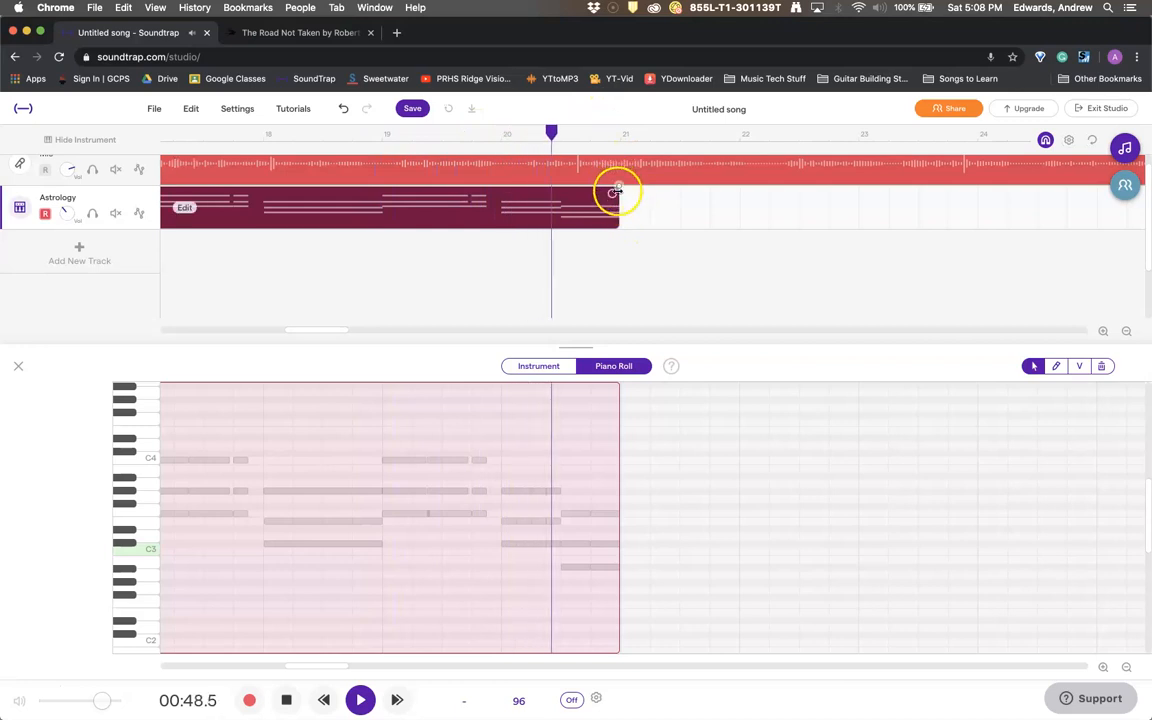
mouse_move(614, 190)
mouse_down()
mouse_move(961, 238)
mouse_move(1085, 205)
mouse_move(625, 209)
mouse_up()
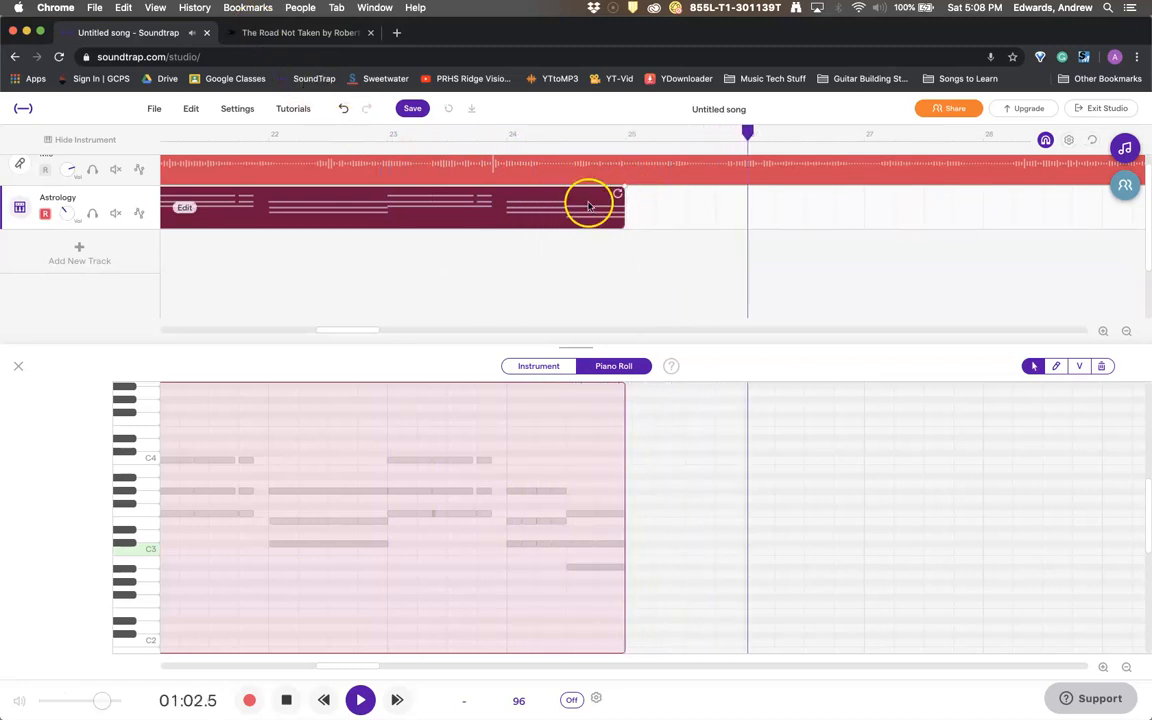
drag(618, 193, 920, 208)
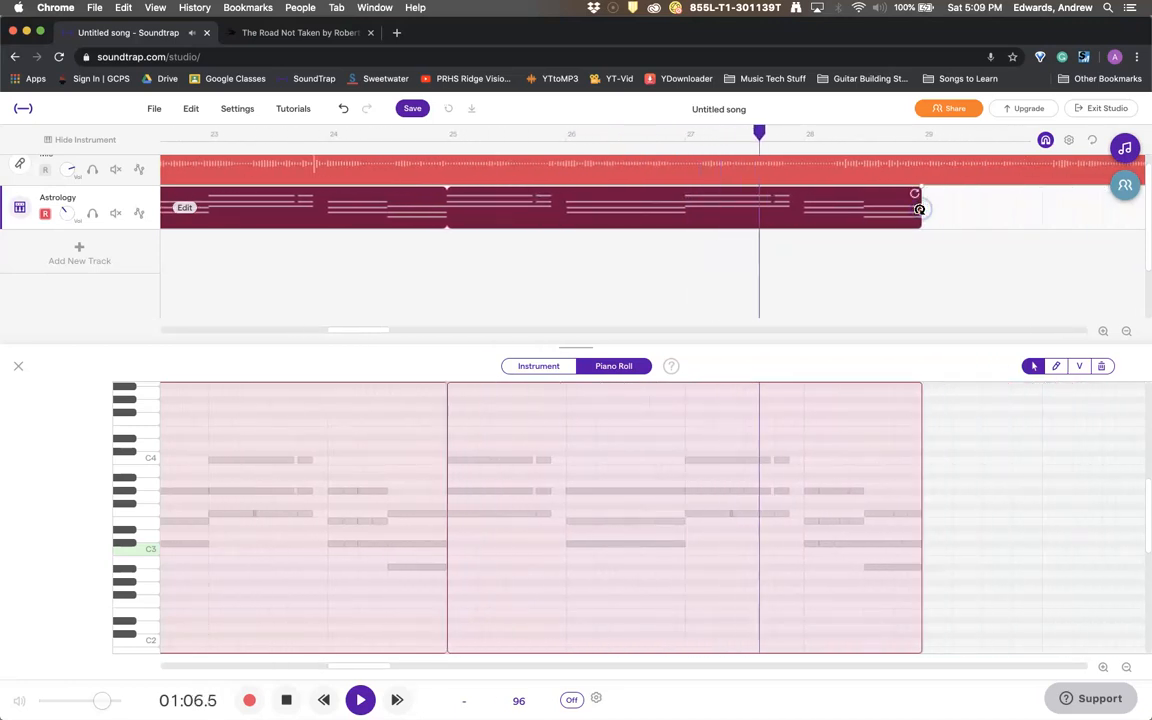
Stop playback just past bar 28 and try to split the Astrology region at the playhead.
click(834, 177)
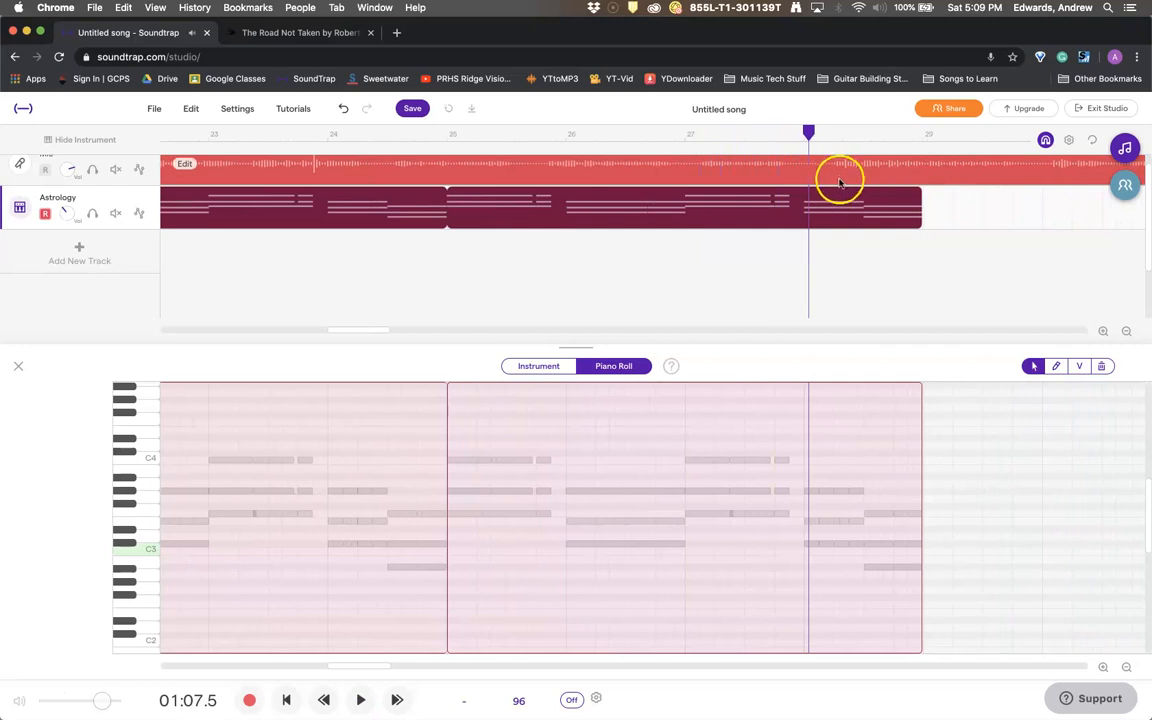
scroll(830, 176, up, 1)
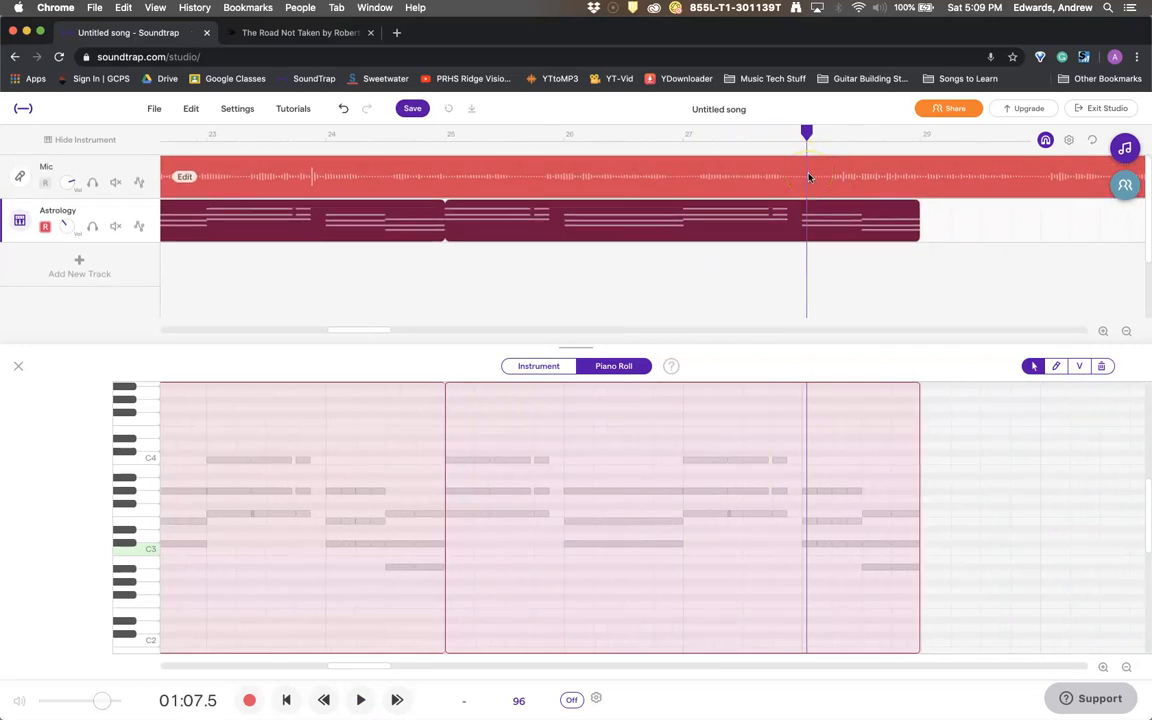
key(super+e)
click(808, 201)
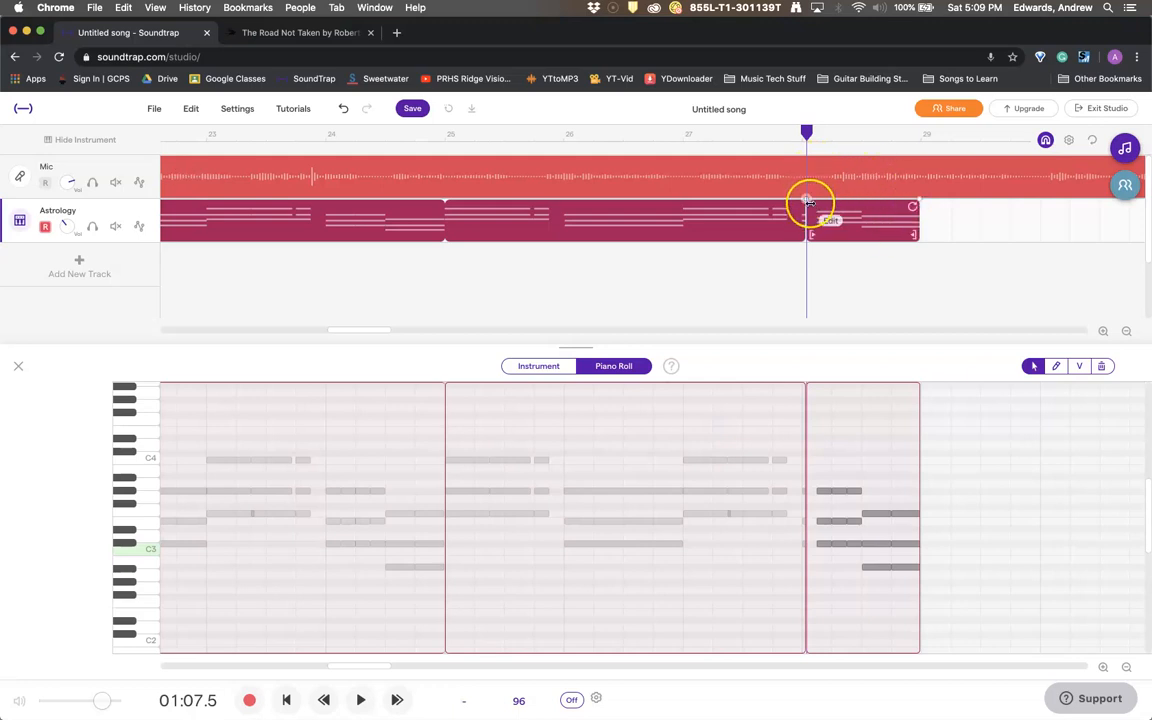
key(super+z)
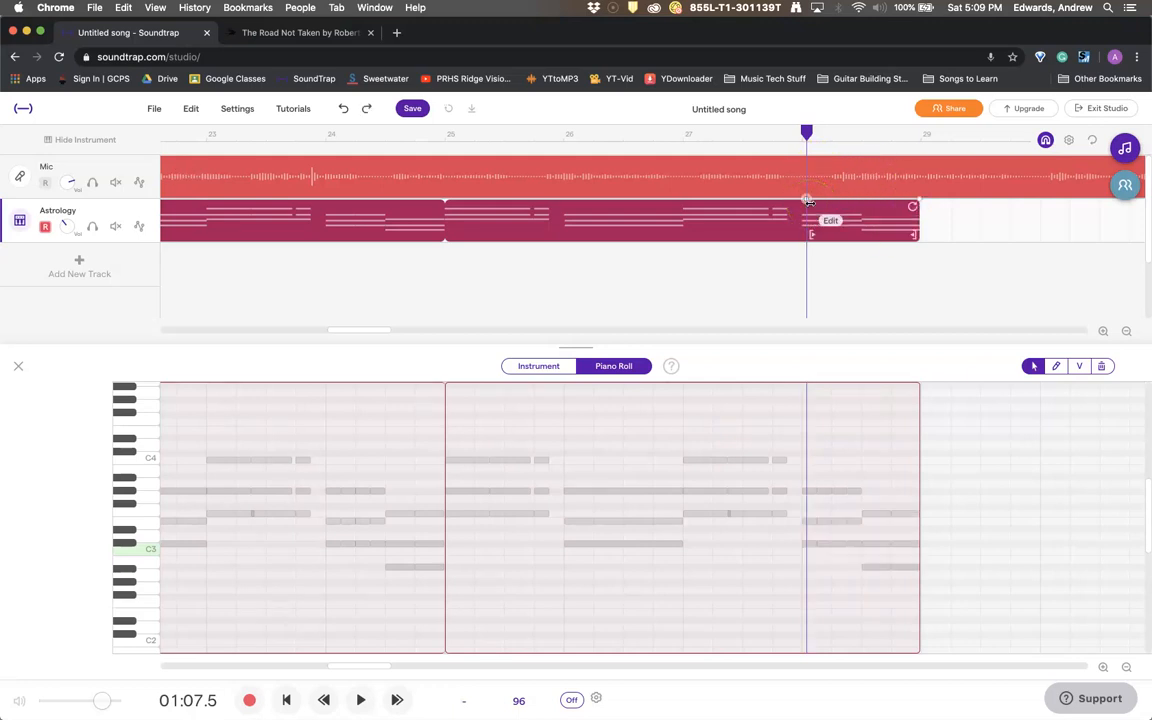
Split the Mic region at the playhead near bar 28 and move the later part to start at bar 32.
click(798, 180)
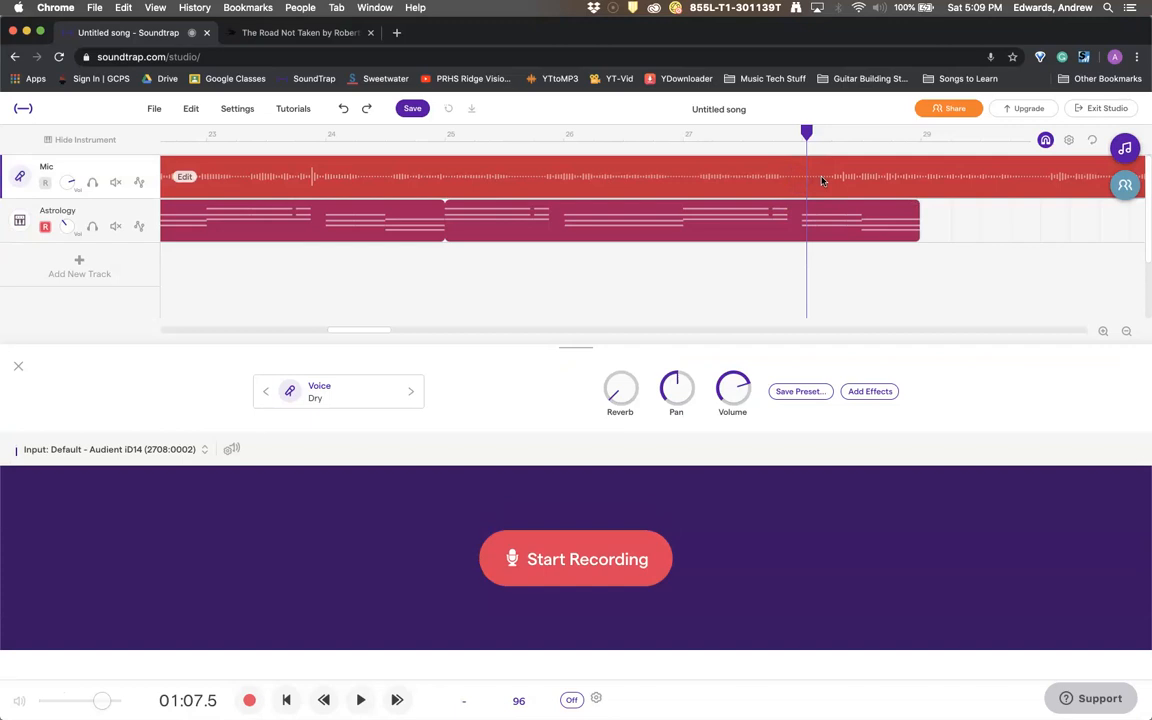
key(super+e)
right_click(822, 180)
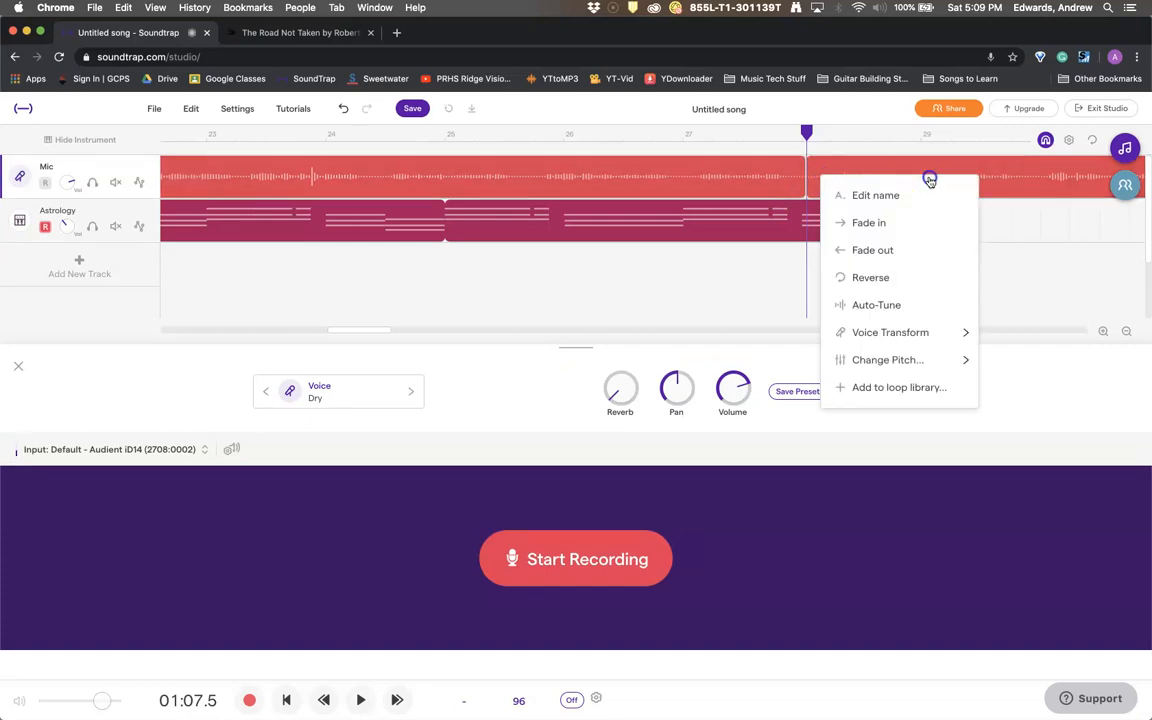
click(908, 167)
drag(908, 167, 800, 186)
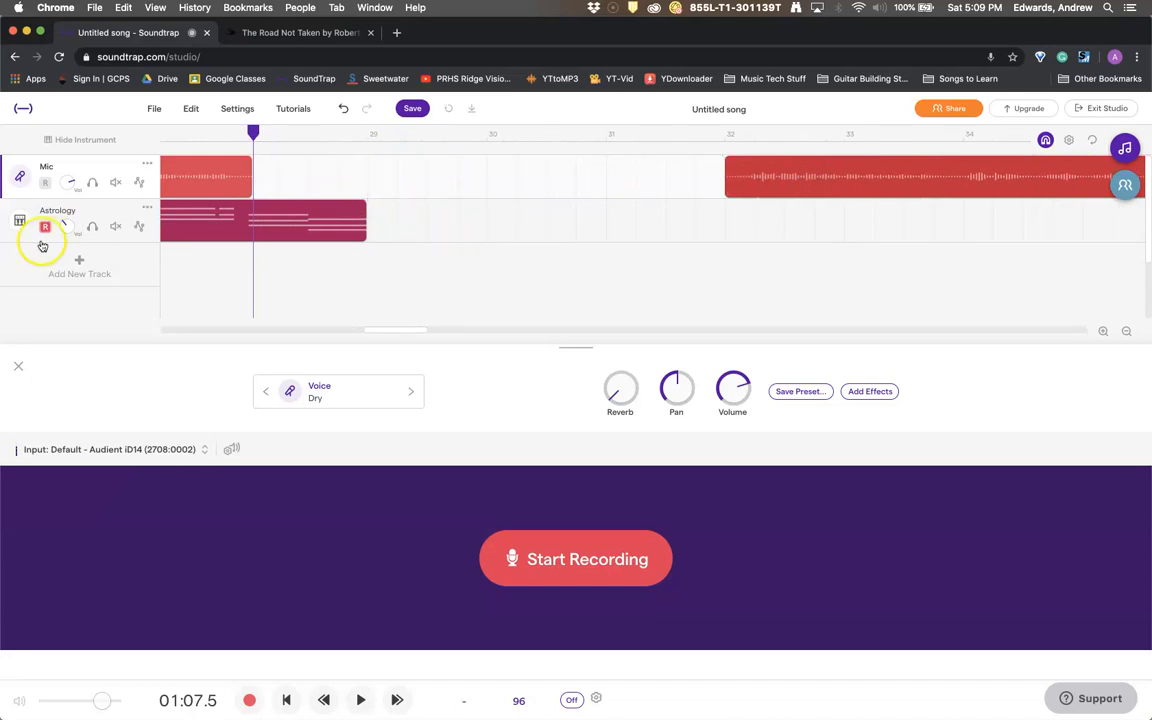
Add a new synthesizer track and set its instrument to the Montmartre Pad preset from the synth pads.
click(80, 265)
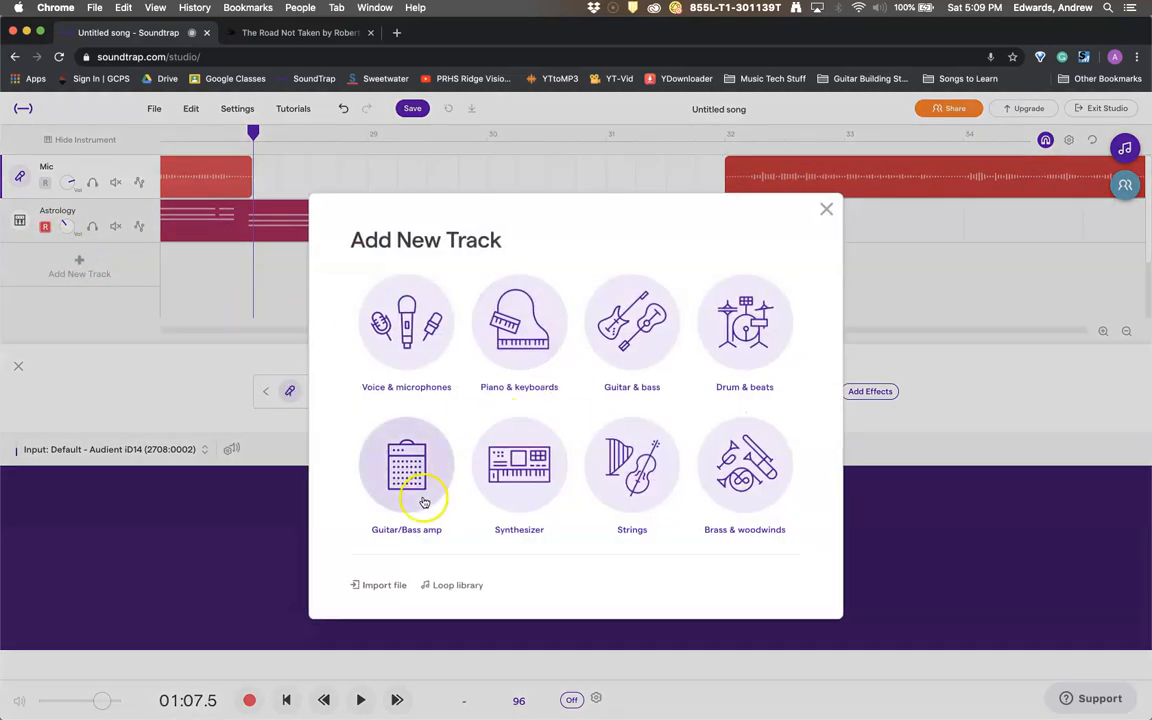
click(478, 491)
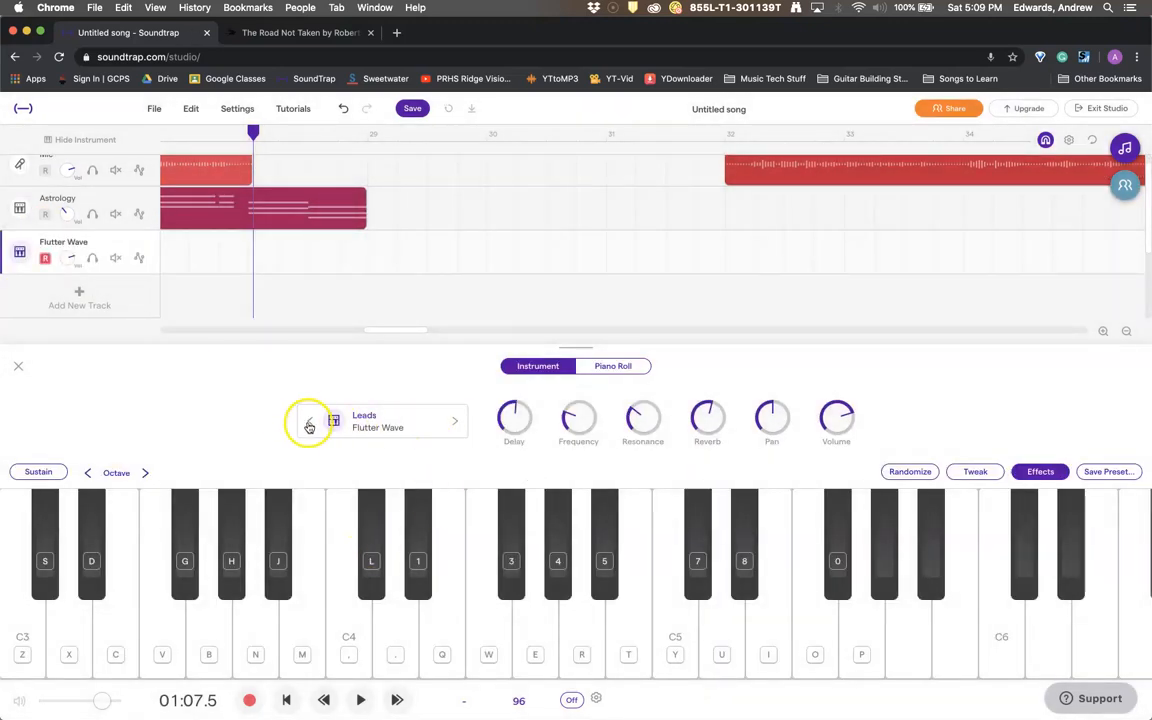
click(358, 421)
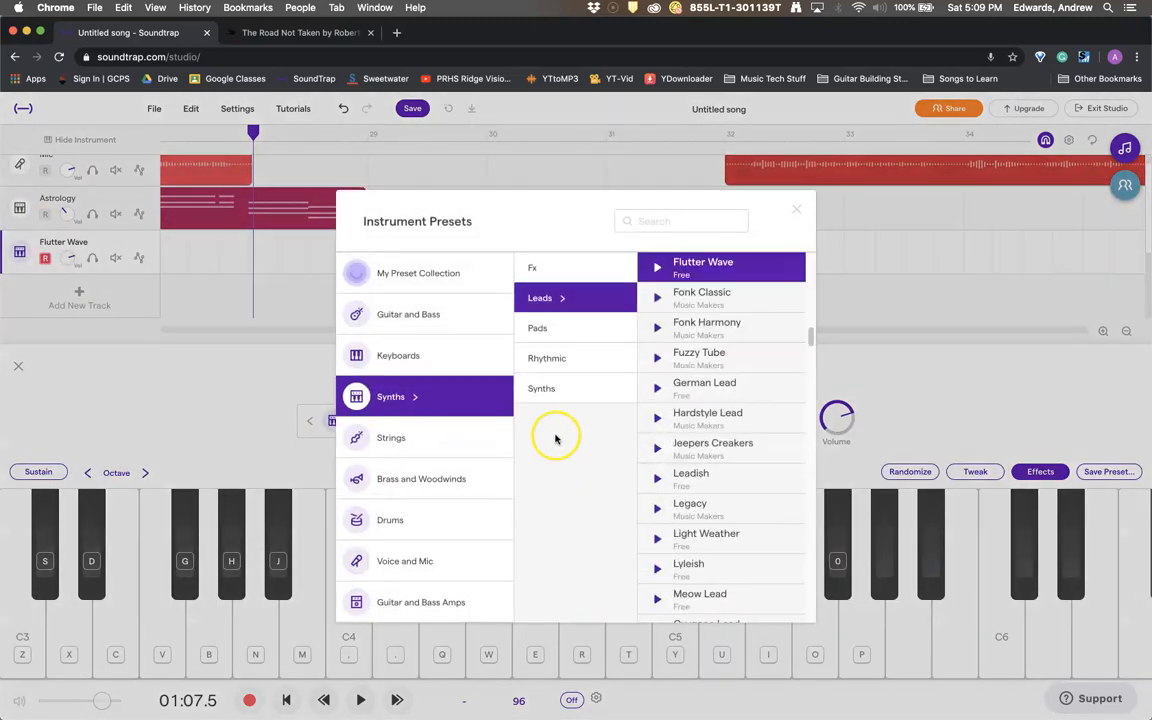
click(586, 330)
scroll(758, 441, down, 3)
scroll(758, 441, down, 2)
scroll(740, 514, down, 2)
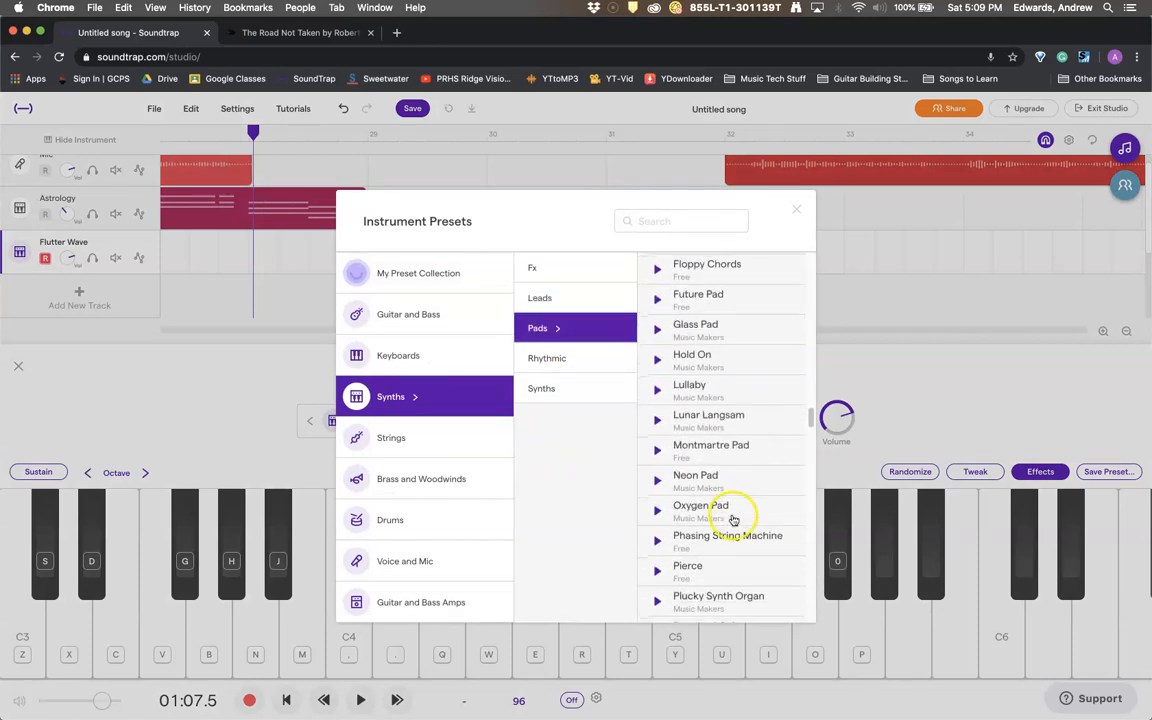
click(750, 454)
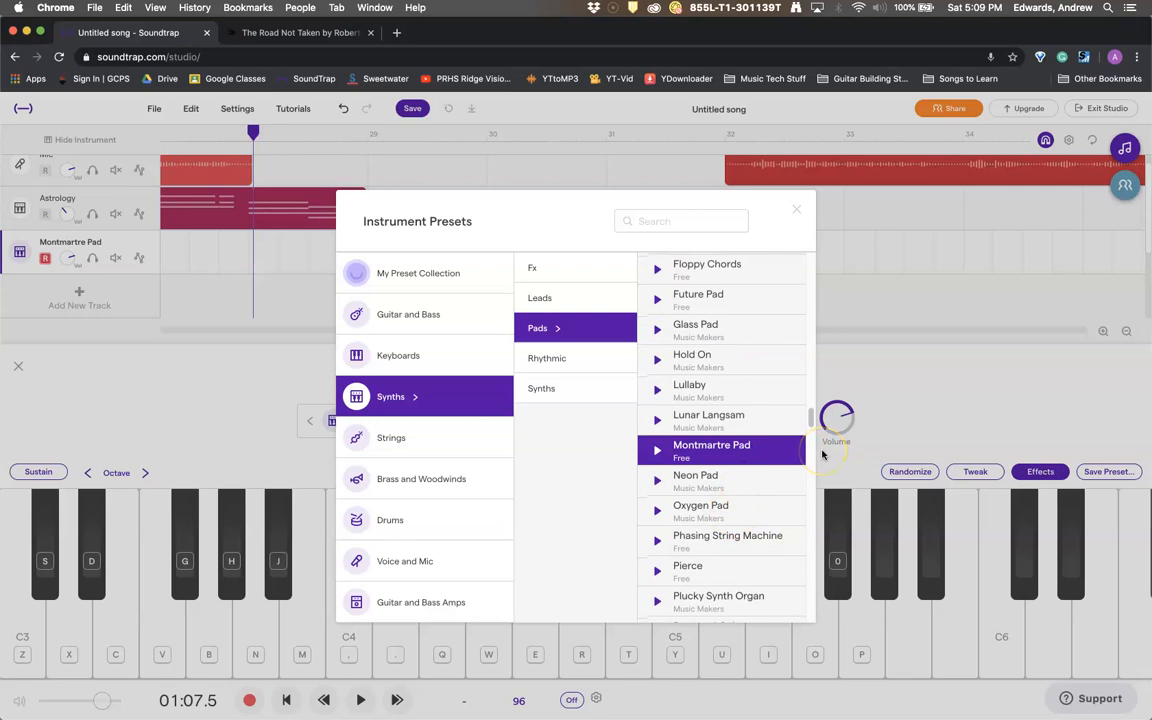
Audition the Montmartre Pad by playing F–A♭–C, C–E♭–G and D–F–A chords on the keyboard, and close the presets.
key(z)
key(v)
key(h)
key(comma)
key(h)
key(comma)
key(v)
key(h)
key(comma)
key(v)
key(h)
key(comma)
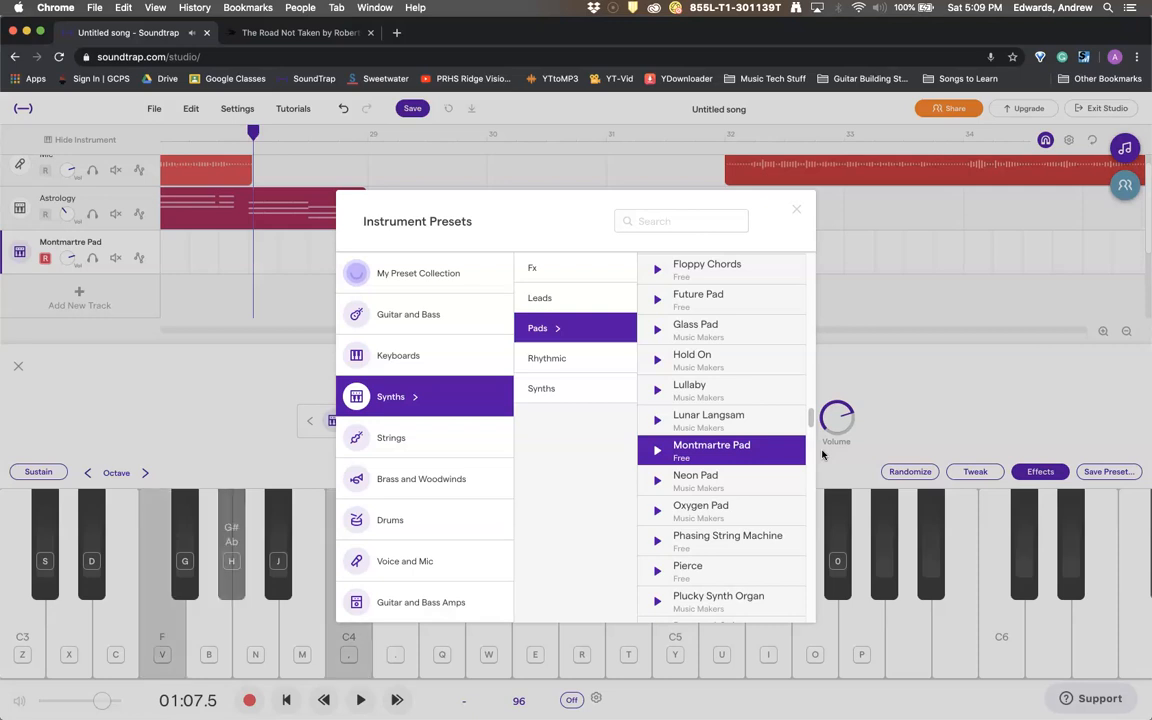
key(v)
key(h)
key(comma)
key(z)
key(d)
key(b)
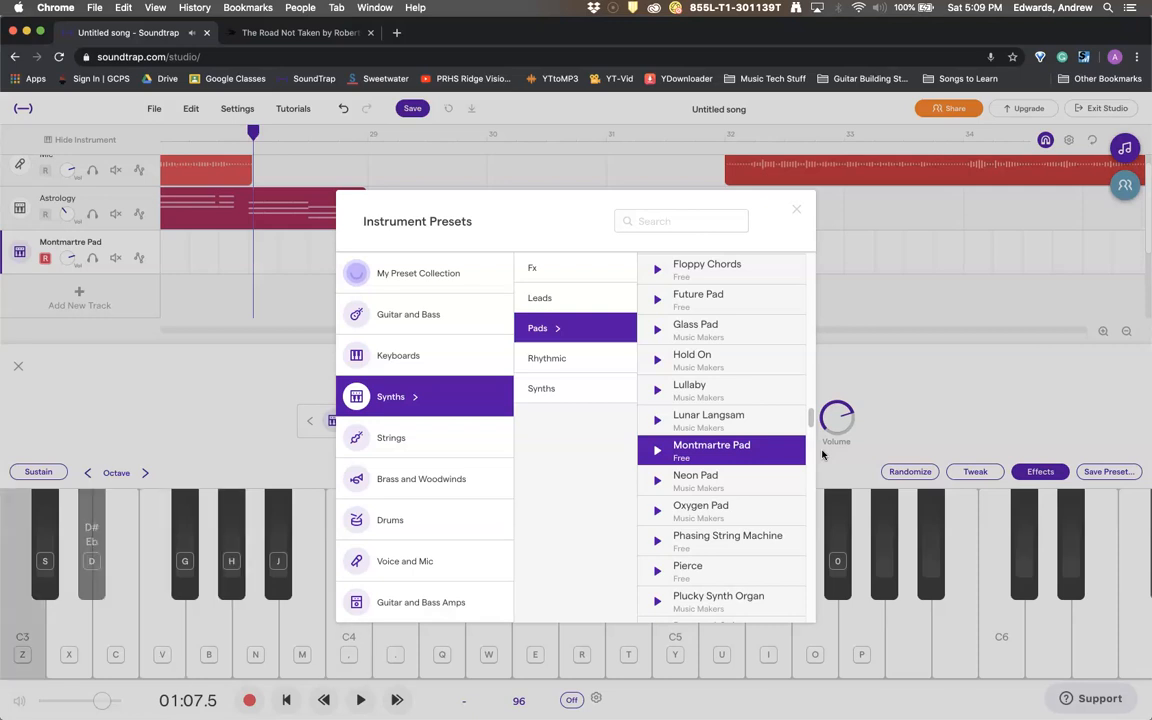
key(z)
key(b)
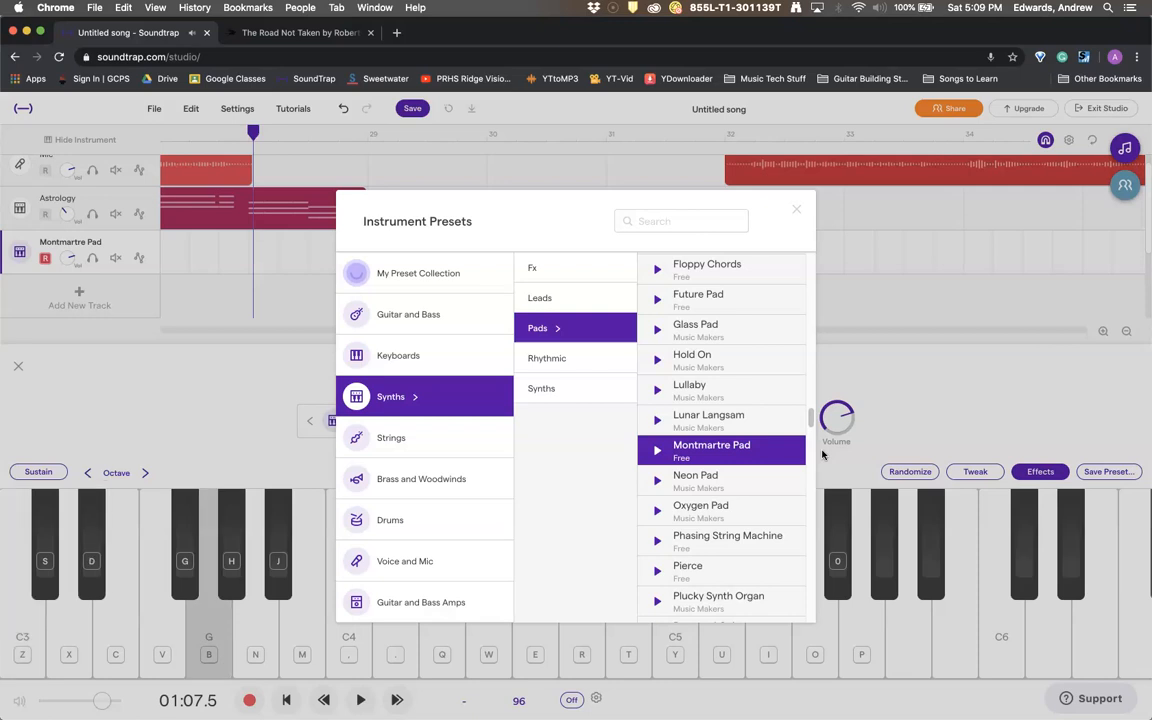
key(x)
key(v)
key(n)
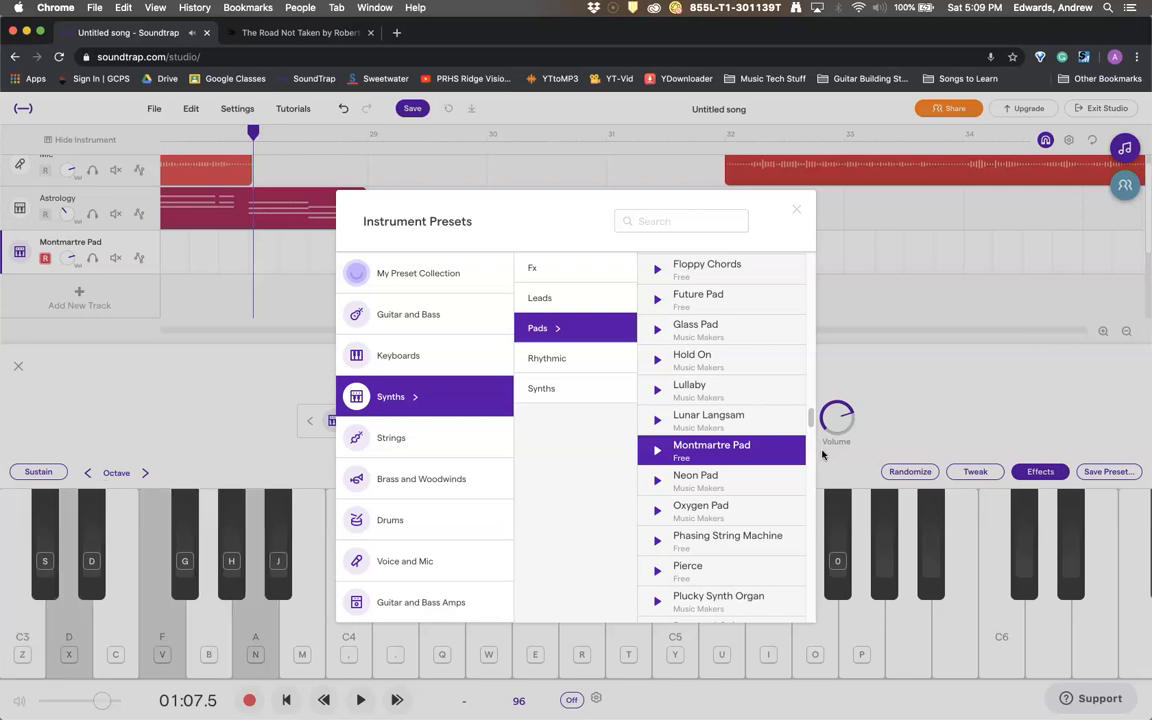
key(s)
key(v)
key(s)
key(v)
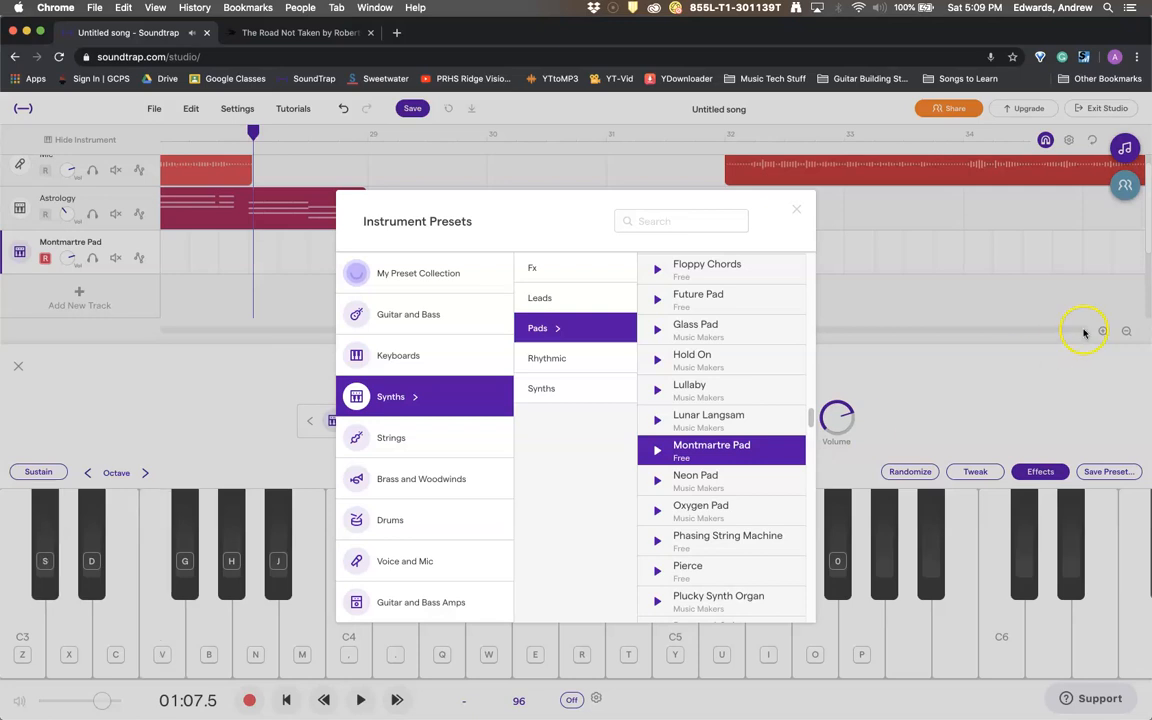
click(797, 209)
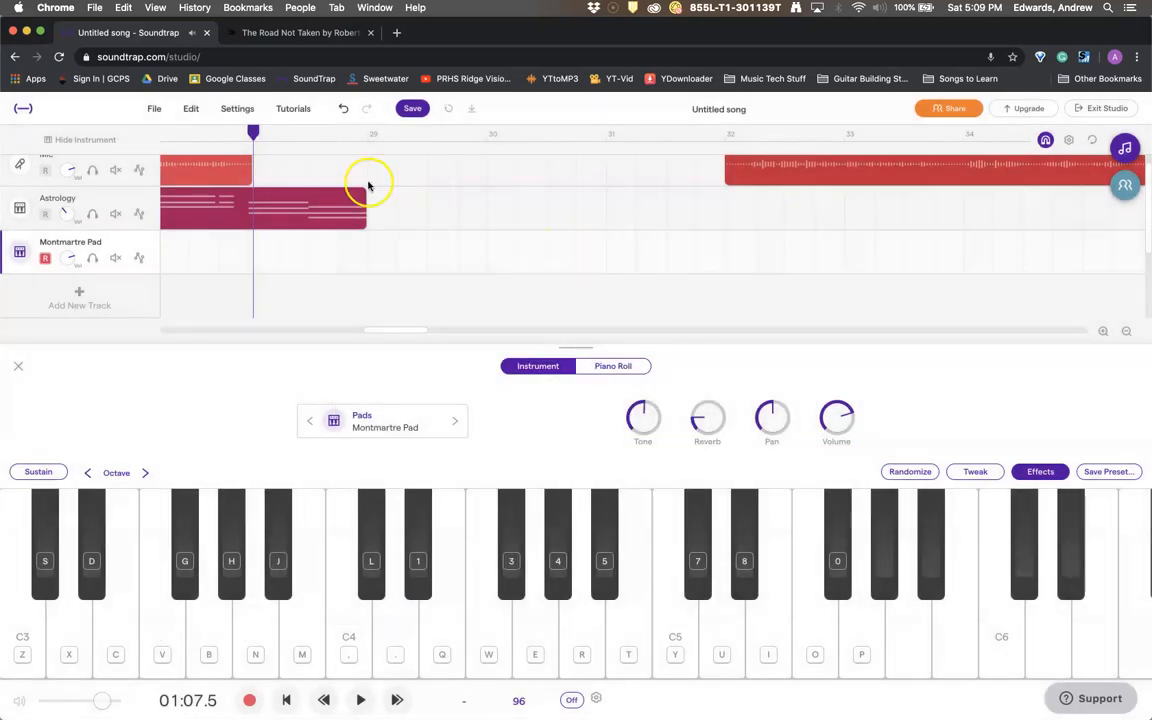
Record one chord per bar on the Montmartre Pad track from bar 29: F–A♭–C, C–E♭–G, D–F–A and B♭–D♭–F.
click(367, 145)
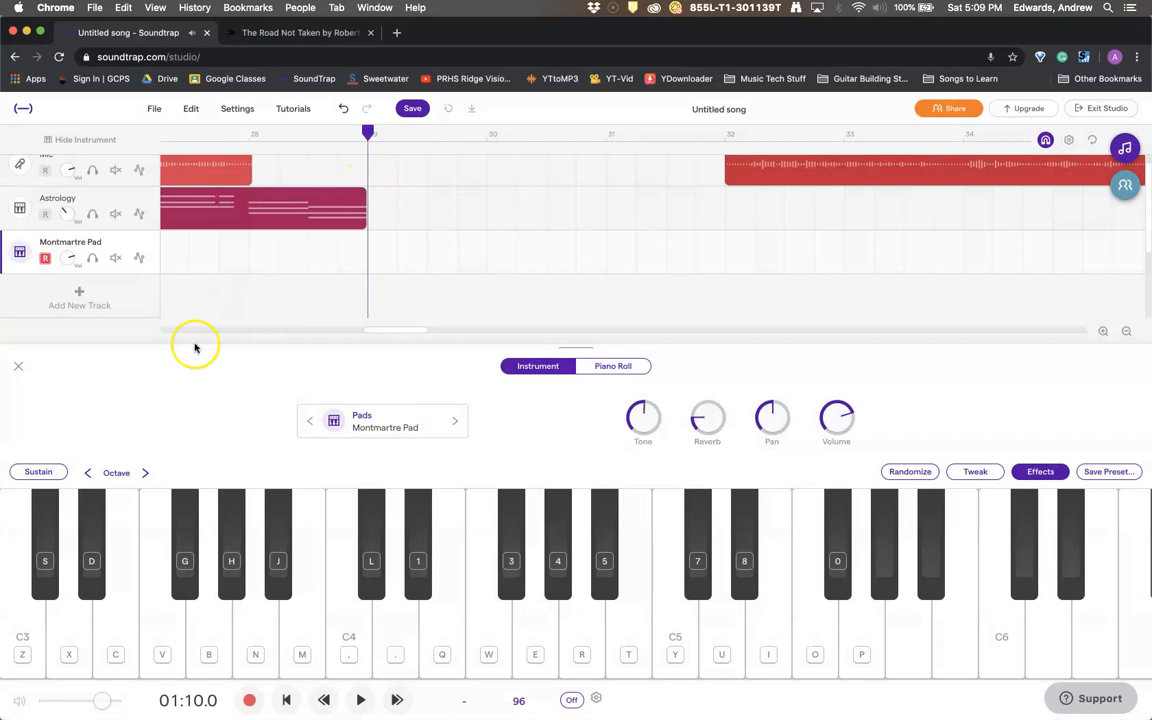
click(252, 702)
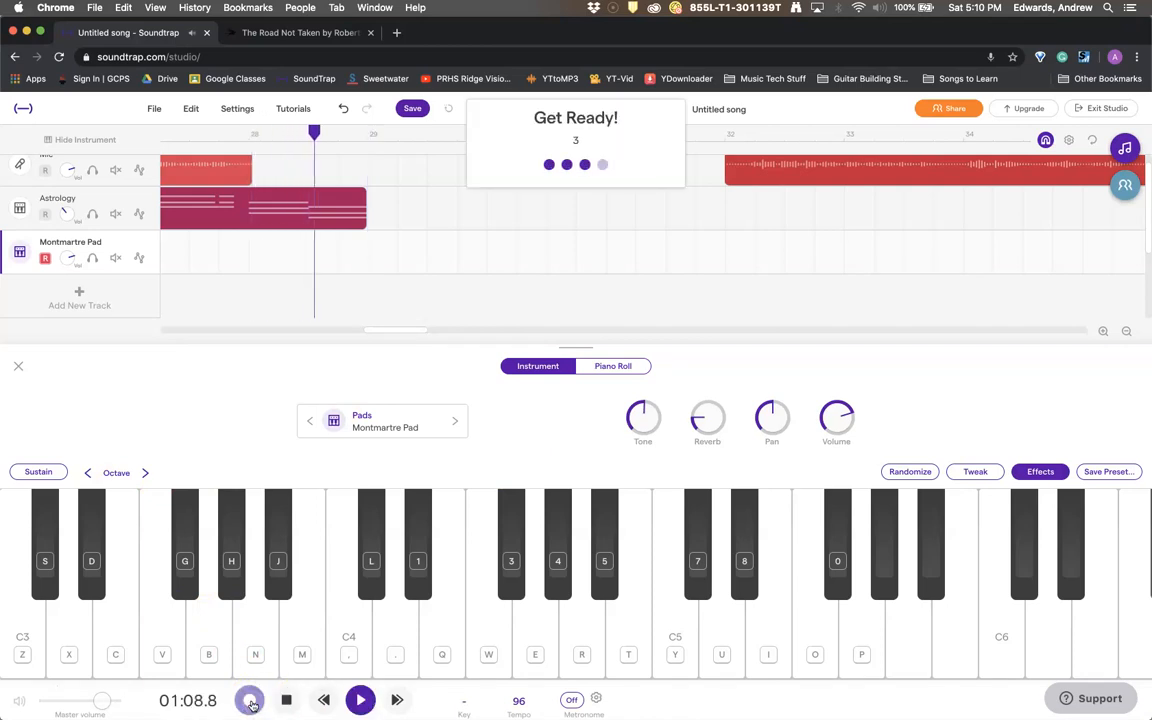
key(v)
key(h)
key(comma)
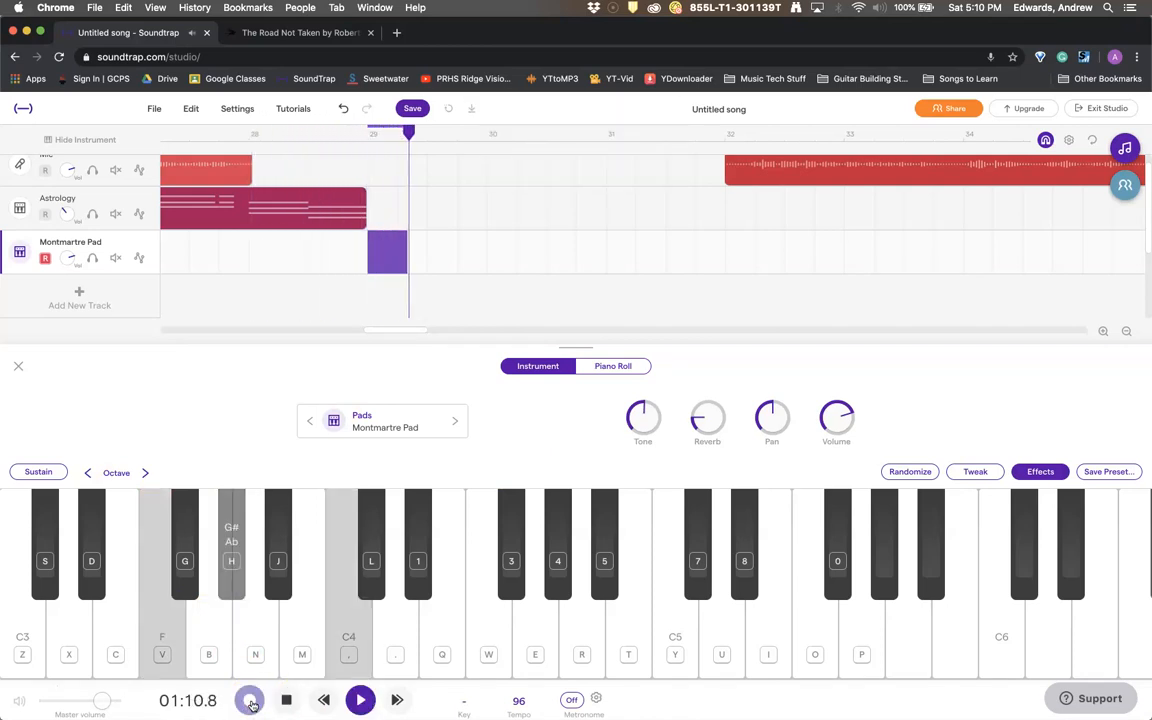
key(z)
key(d)
key(b)
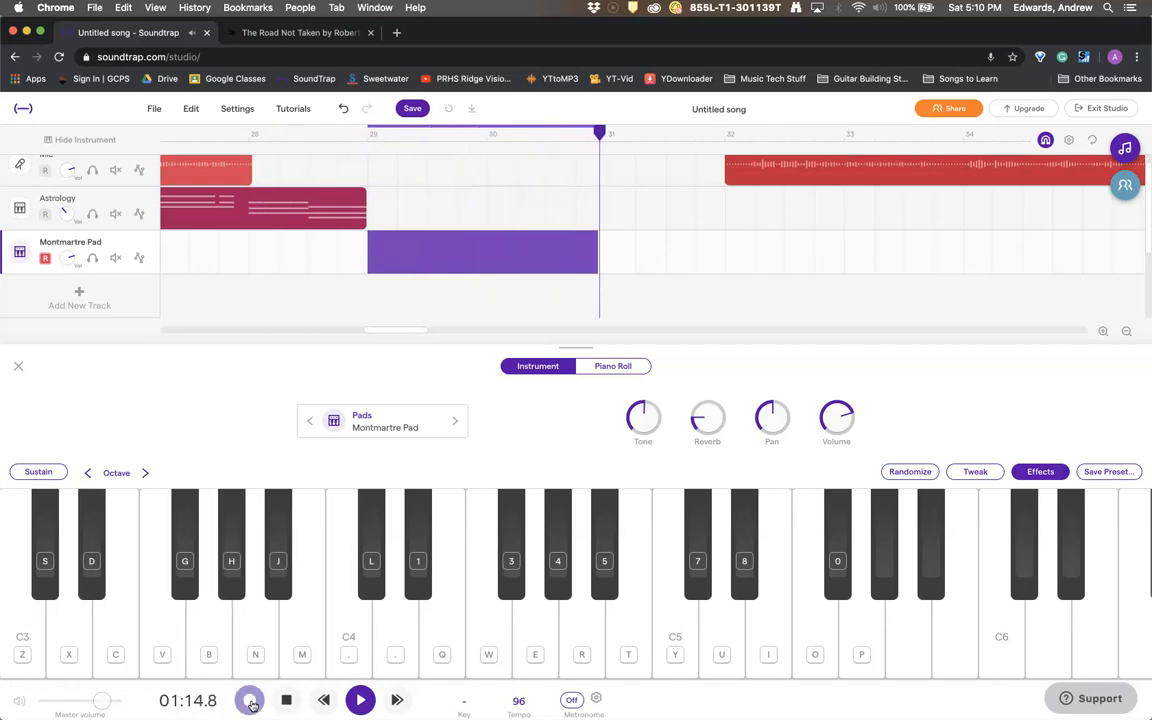
key(x)
key(v)
key(n)
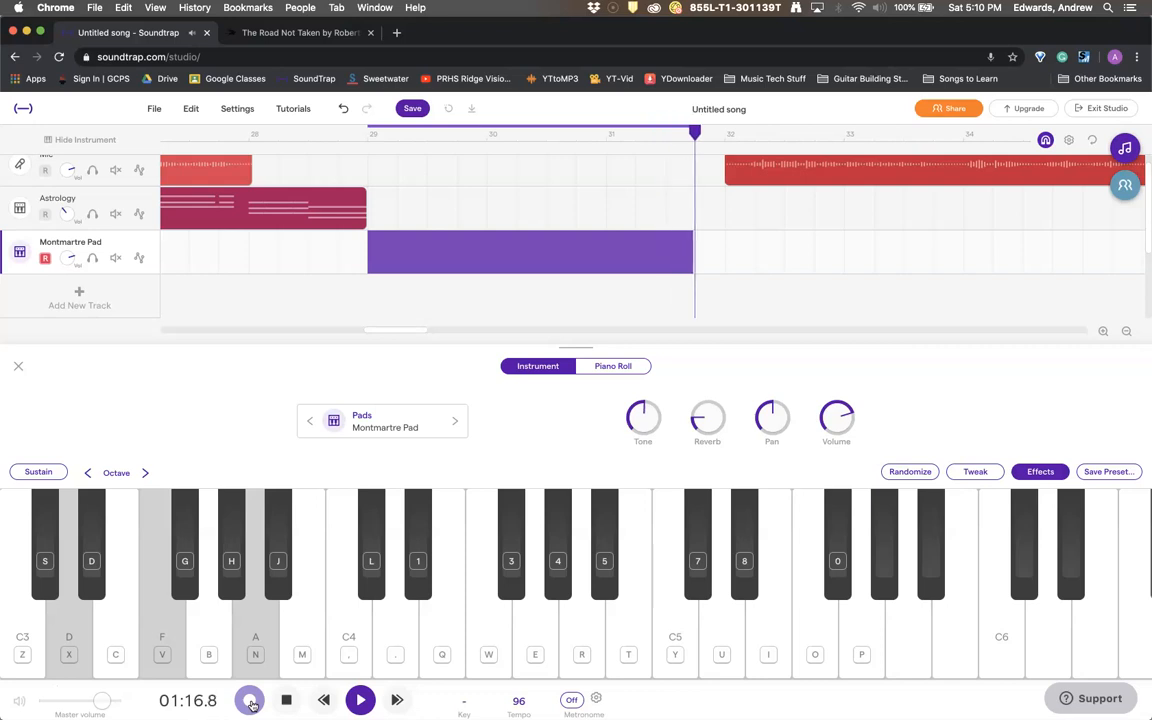
key(s)
key(v)
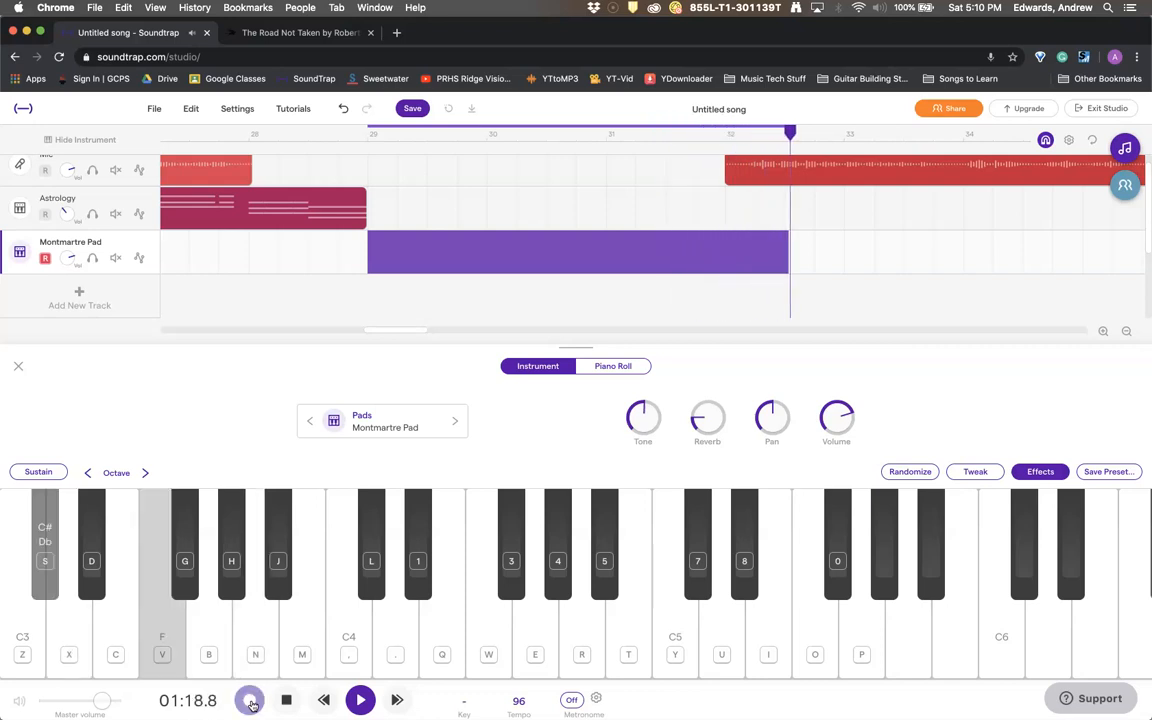
click(251, 702)
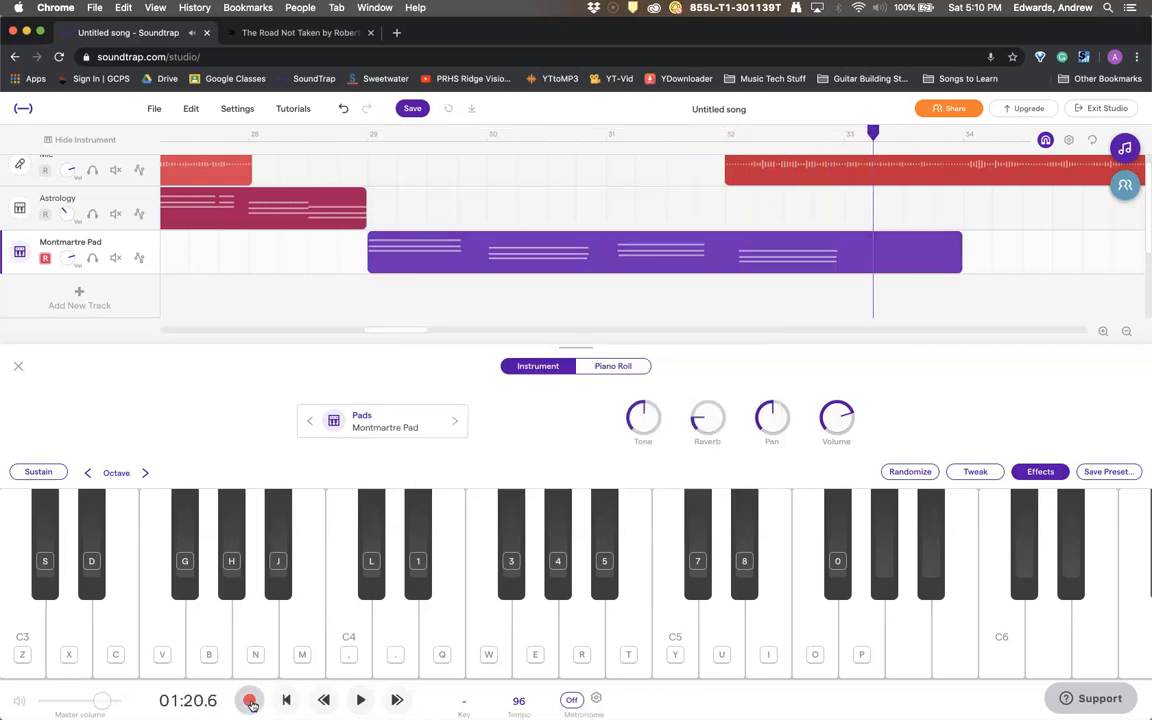
Trim the recorded pad region to end at bar 33 and lengthen its first two chords to fill bars 29 and 30.
click(920, 265)
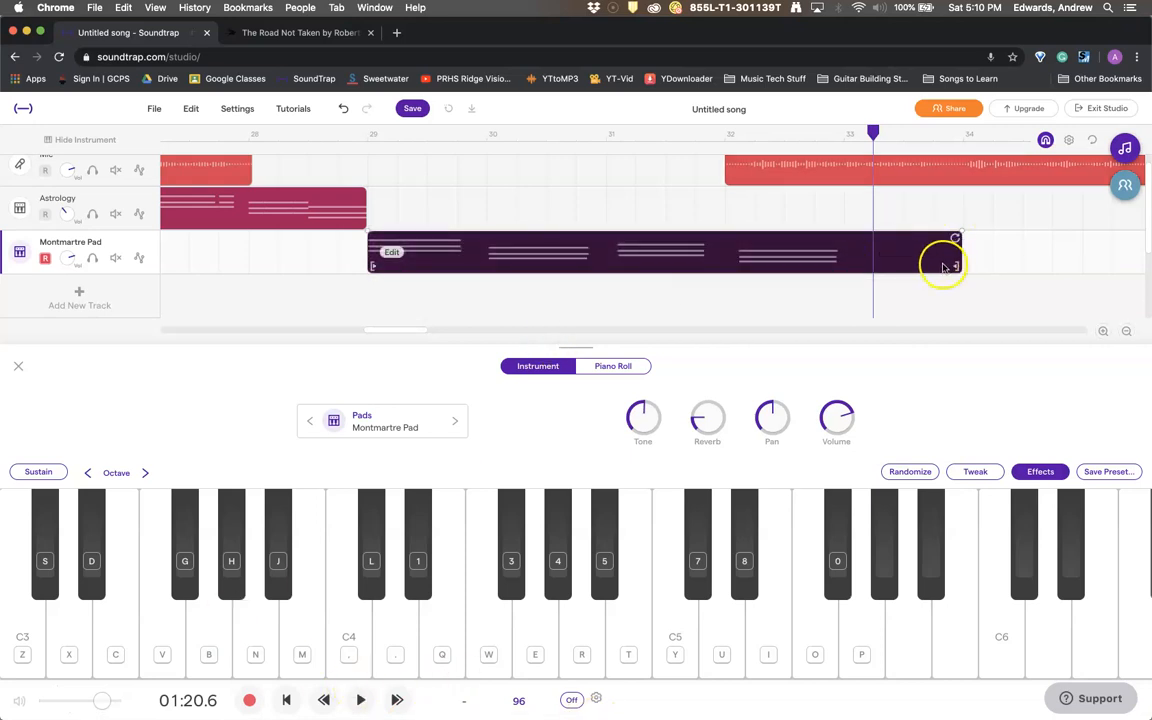
drag(956, 265, 842, 273)
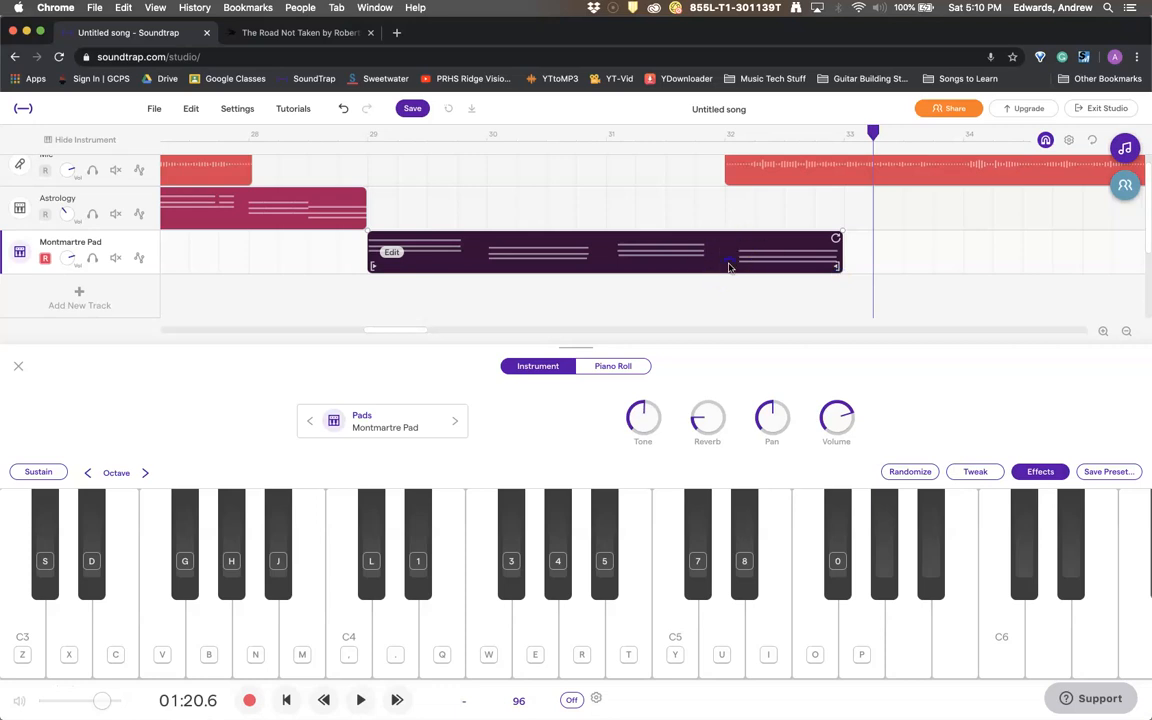
click(635, 366)
drag(424, 466, 486, 540)
drag(529, 502, 590, 640)
drag(588, 565, 606, 566)
Move the third and fourth pad chords to the starts of bars 31 and 32, and quantize all the notes to 1/1.
drag(640, 450, 664, 590)
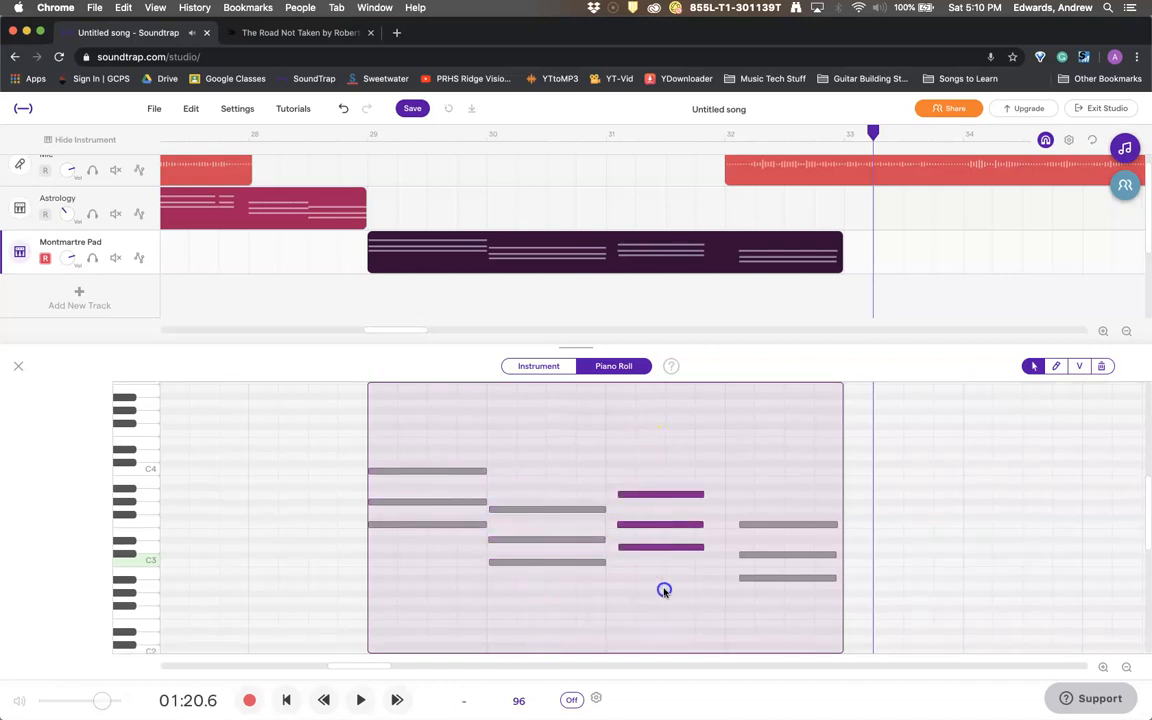
drag(654, 494, 637, 495)
drag(746, 505, 753, 577)
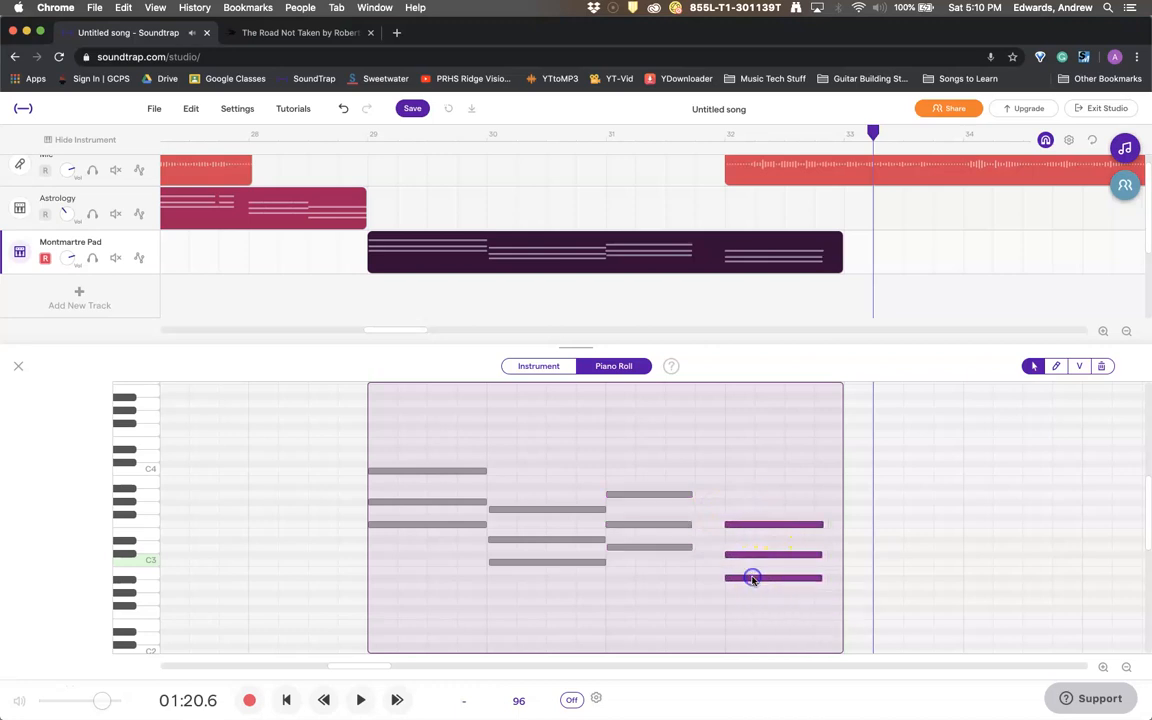
drag(425, 450, 830, 591)
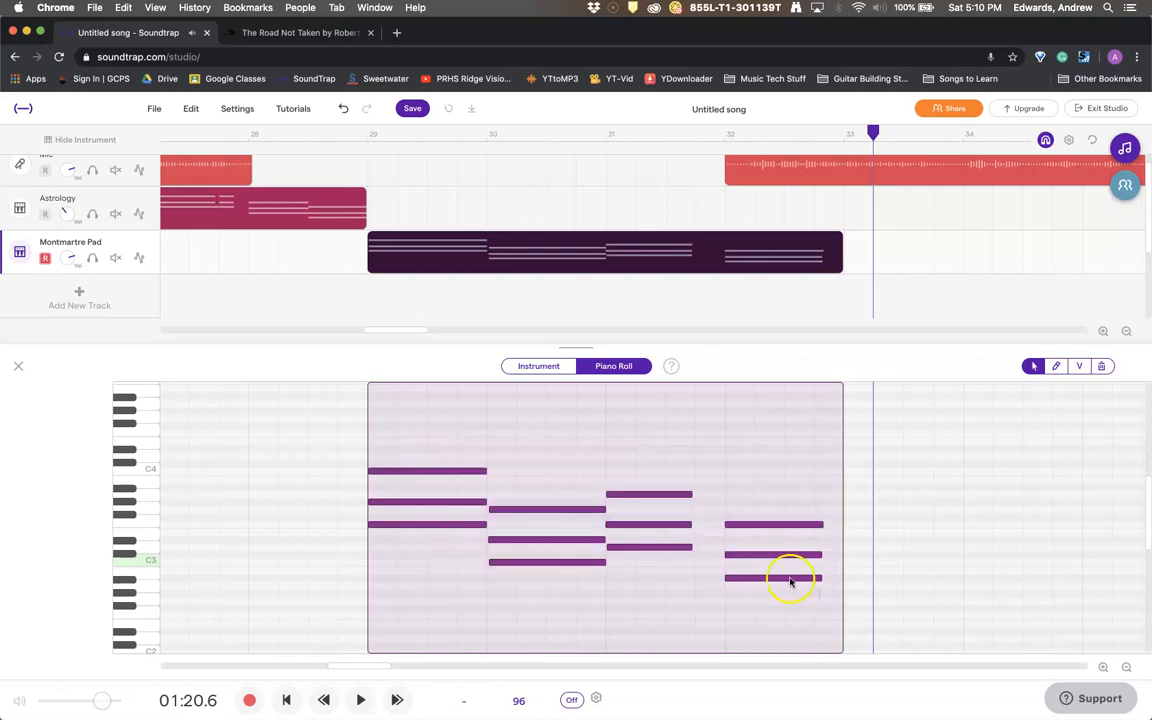
right_click(789, 579)
mouse_move(841, 618)
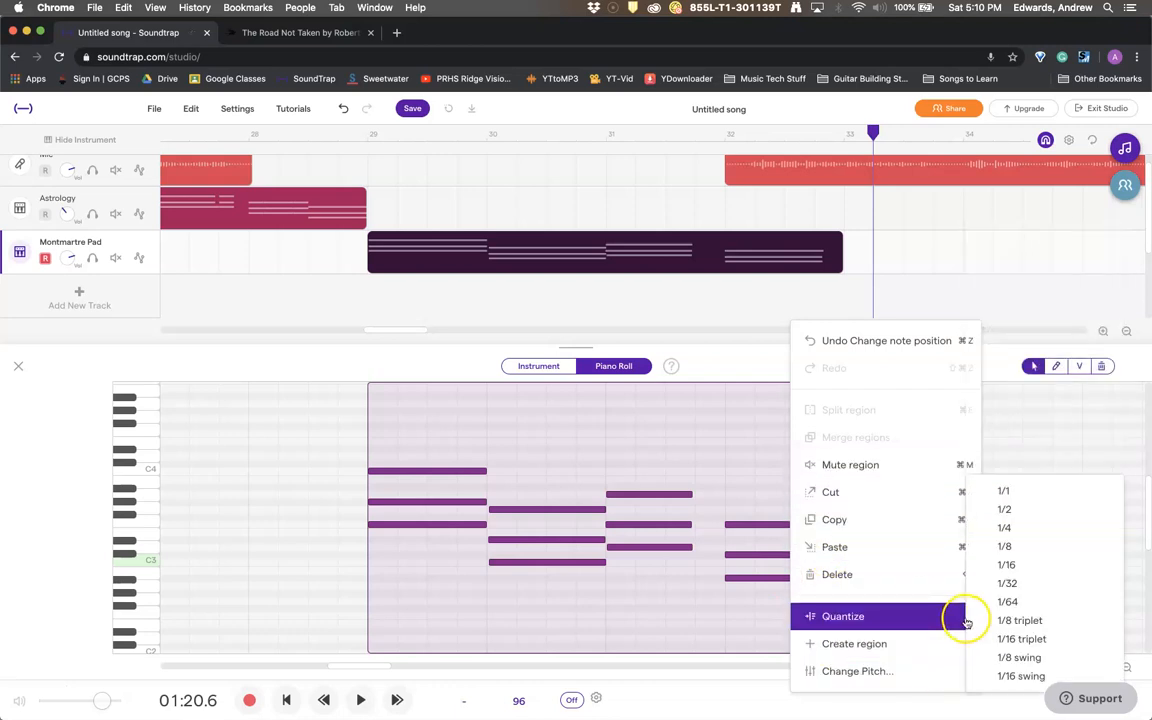
click(1015, 489)
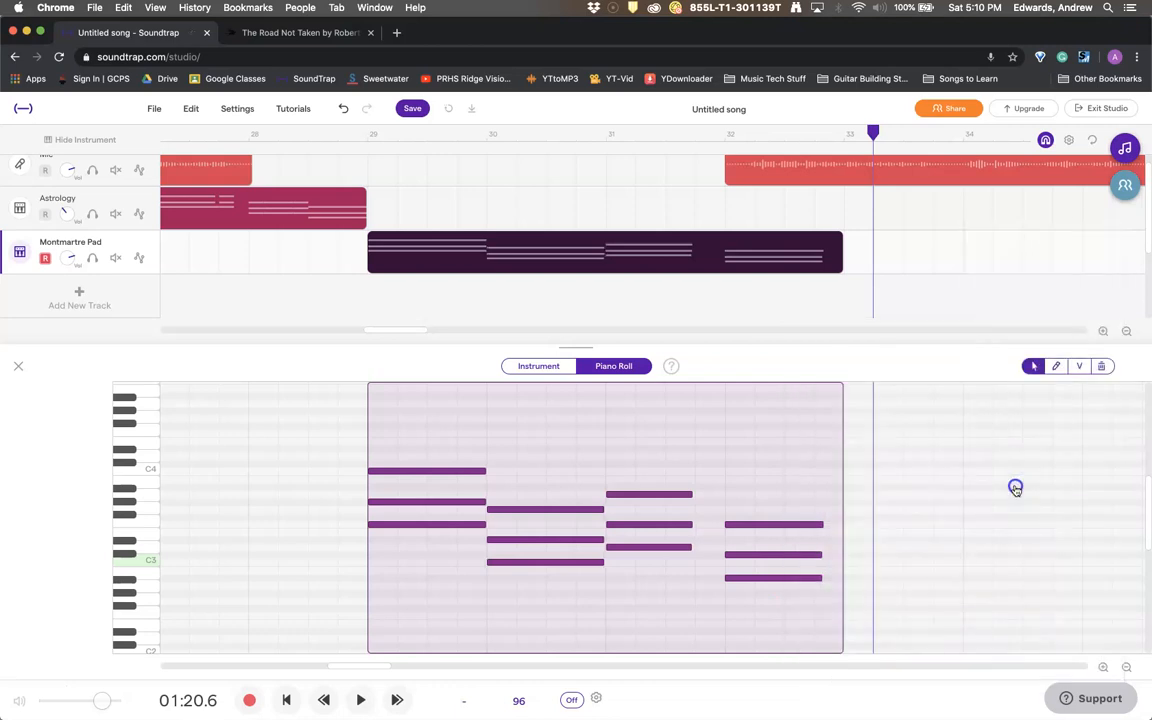
Lengthen the third and fourth pad chords so they fill bars 31 and 32 completely.
click(697, 565)
drag(684, 517, 719, 551)
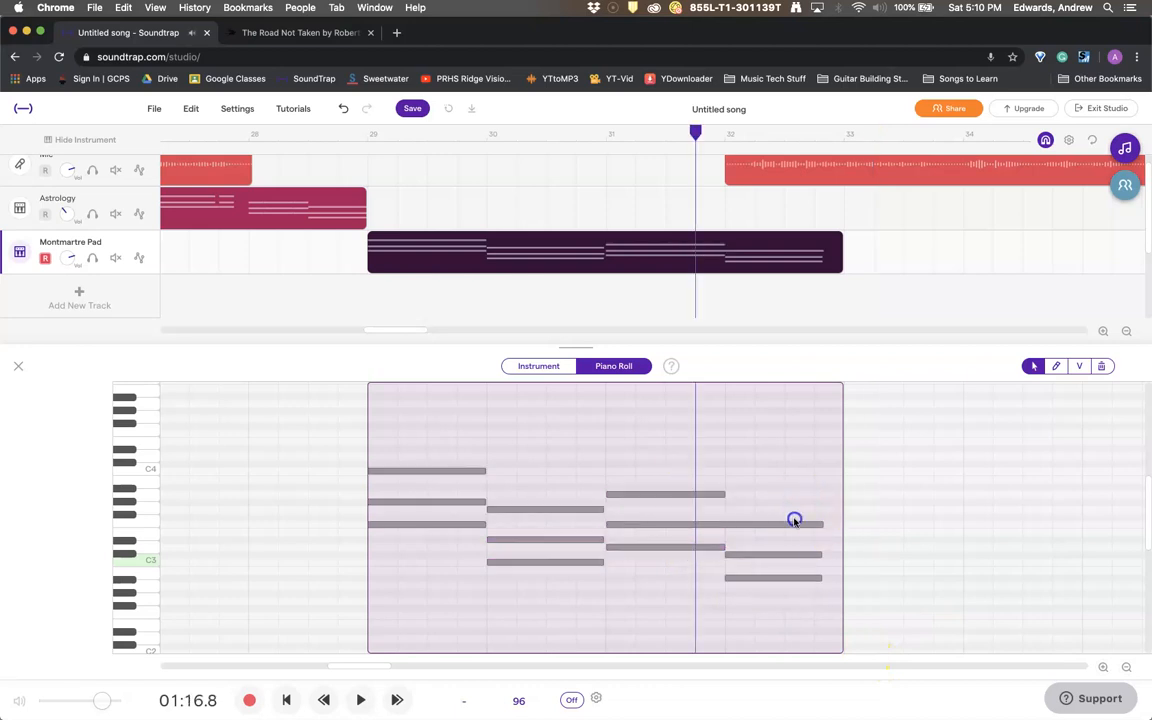
drag(795, 520, 816, 620)
drag(819, 576, 842, 577)
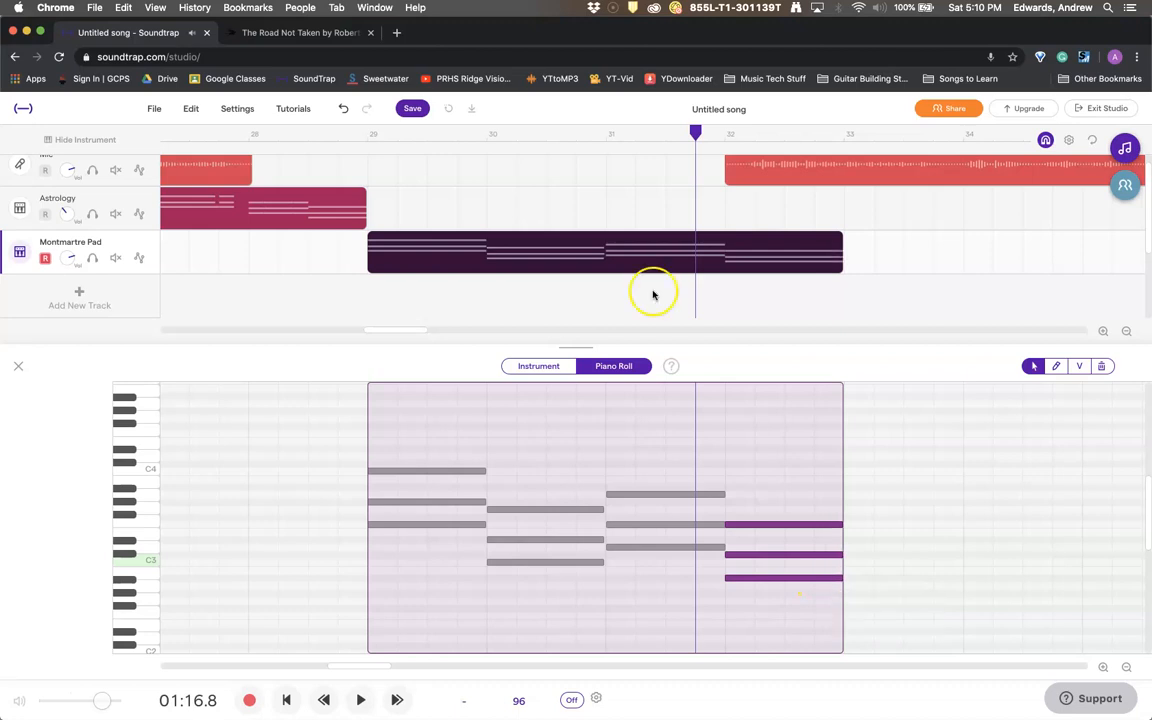
Play the pad chords briefly from bar 29, stop, and loop the Montmartre Pad region past bar 37.
click(367, 139)
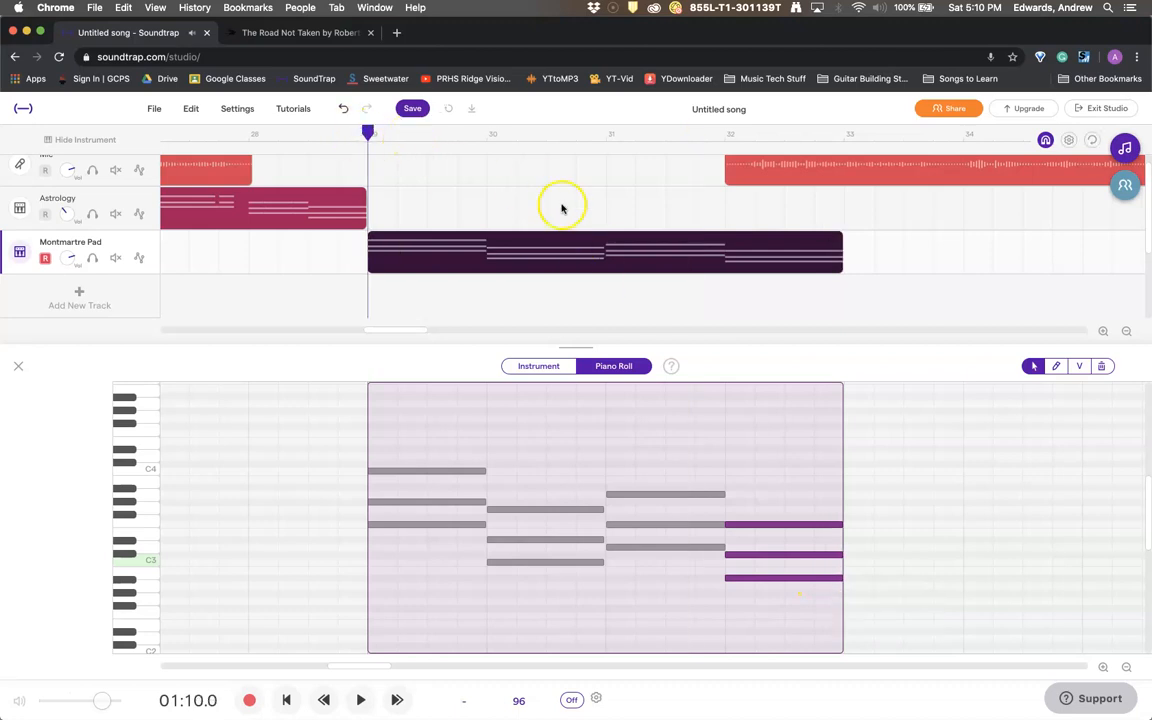
key(space)
scroll(1119, 244, right, 1)
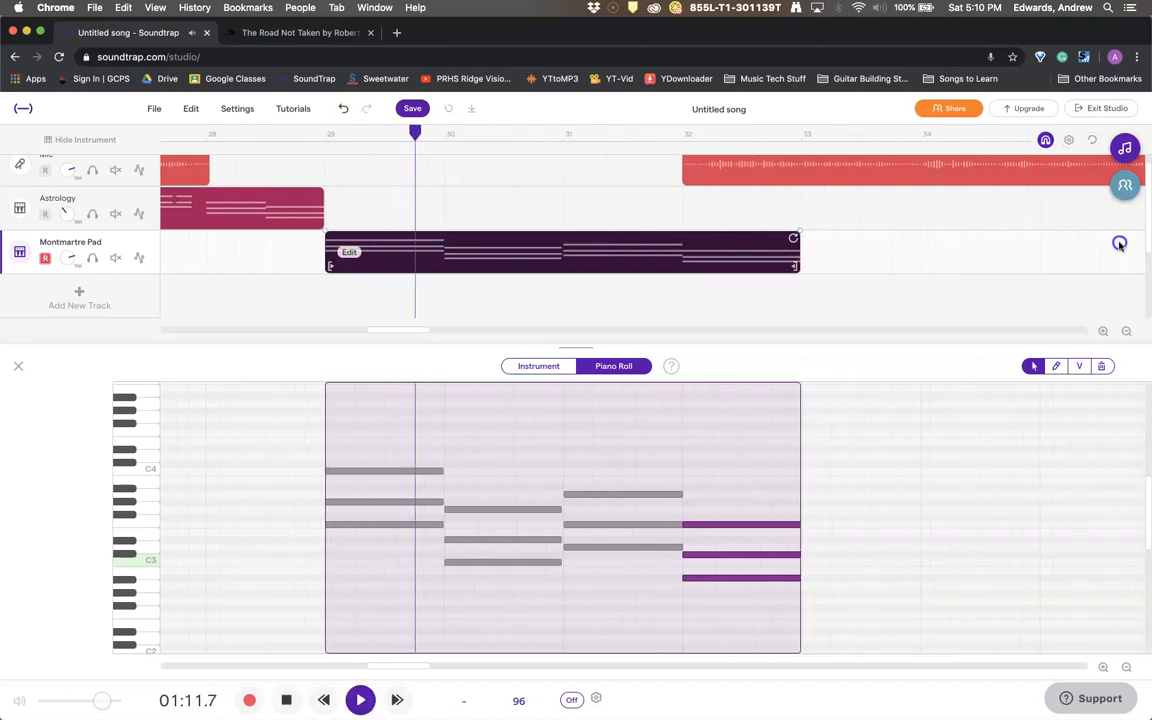
key(space)
drag(764, 238, 1001, 266)
scroll(640, 230, left, 5)
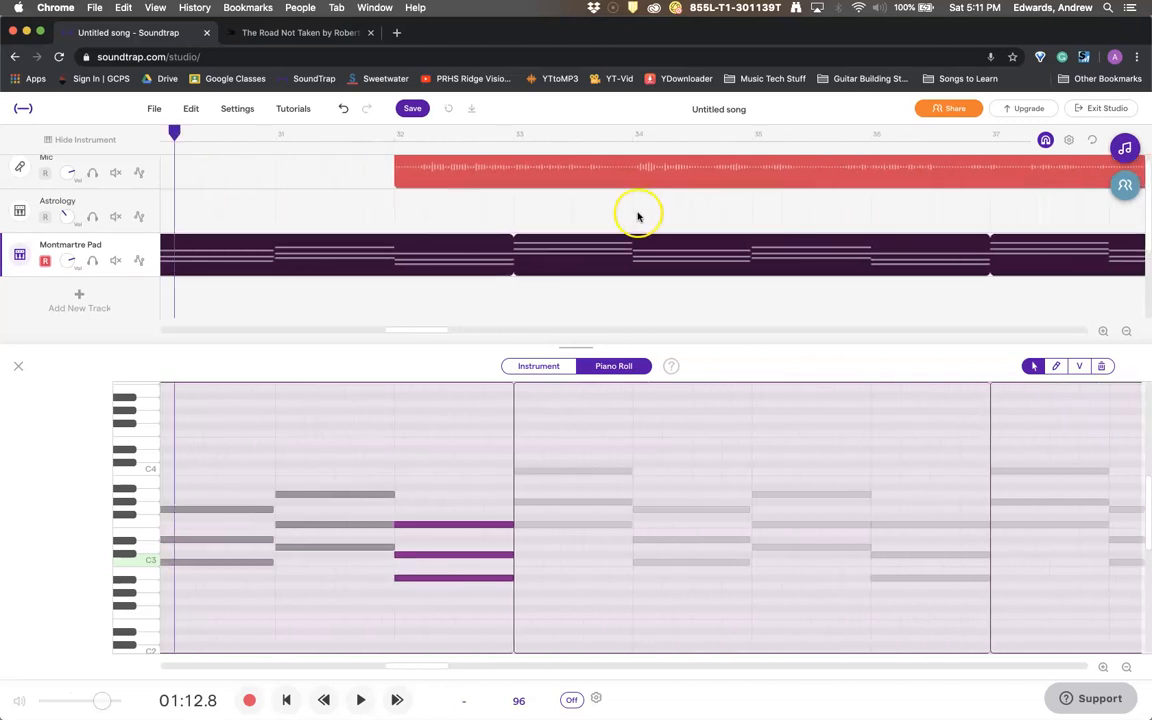
Move the later Mic region to start just before bar 33 and start playback to check its timing against the pad.
click(440, 180)
drag(440, 180, 538, 190)
key(space)
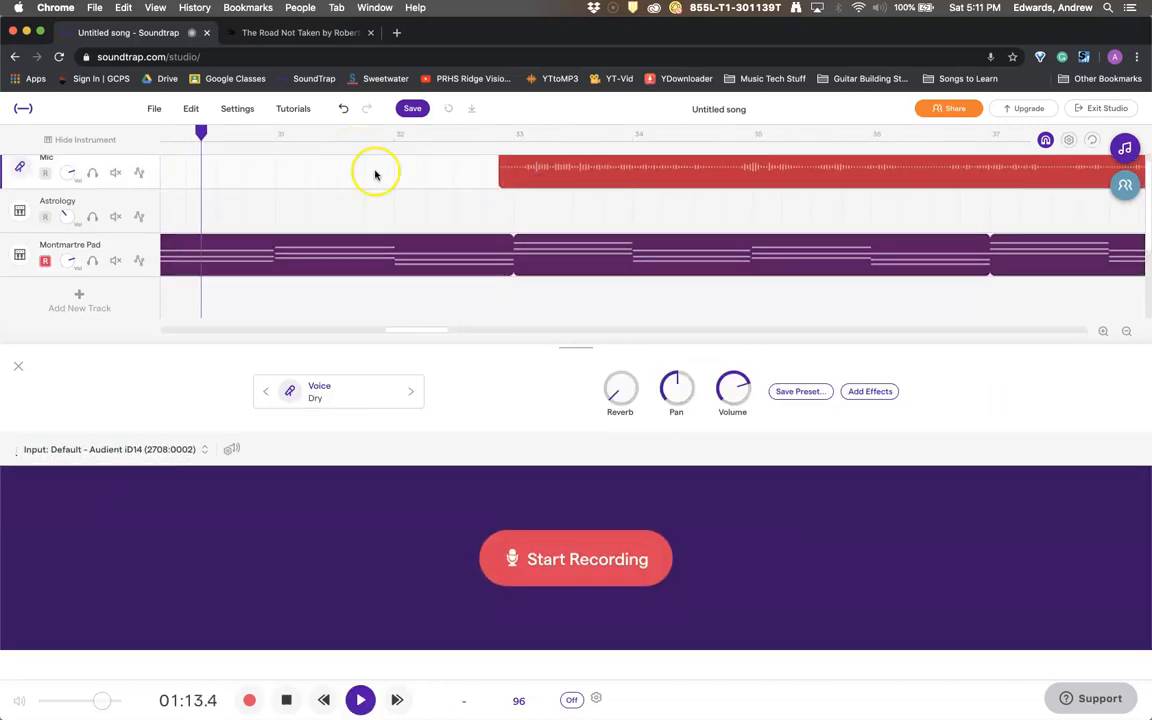
scroll(231, 180, left, 2)
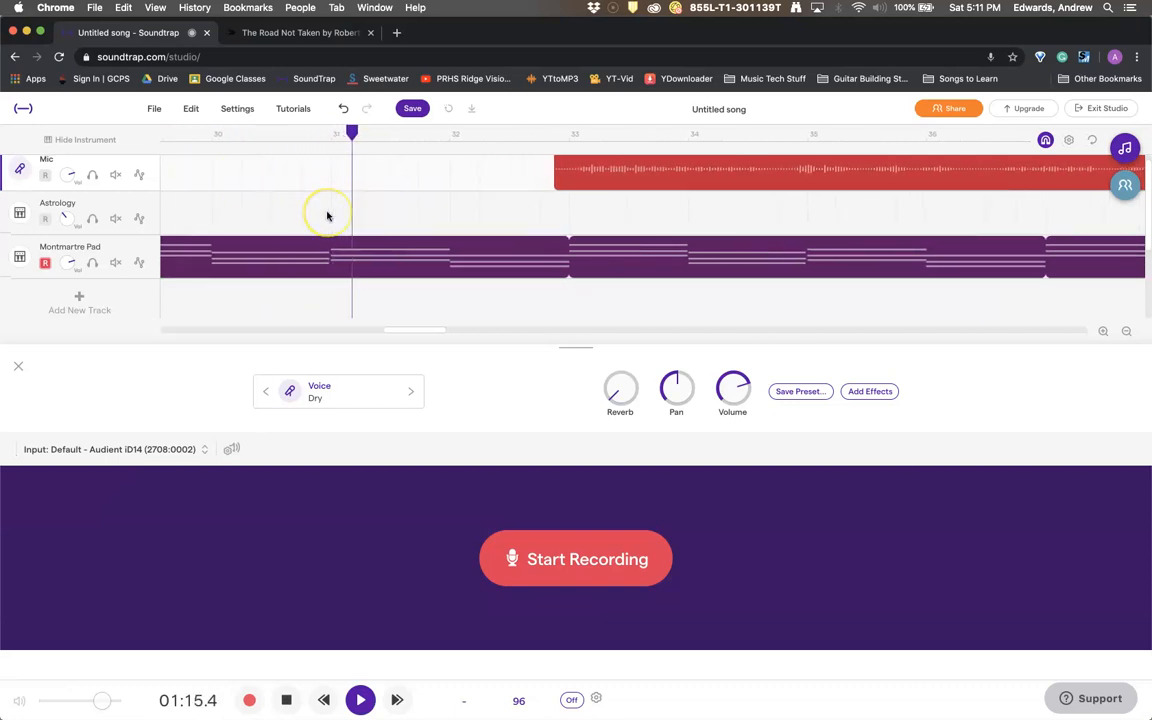
Turn down the Montmartre Pad track's volume while it plays under the voice, and stop playback just past the start of bar 41.
scroll(326, 215, right, 3)
scroll(326, 215, up, 1)
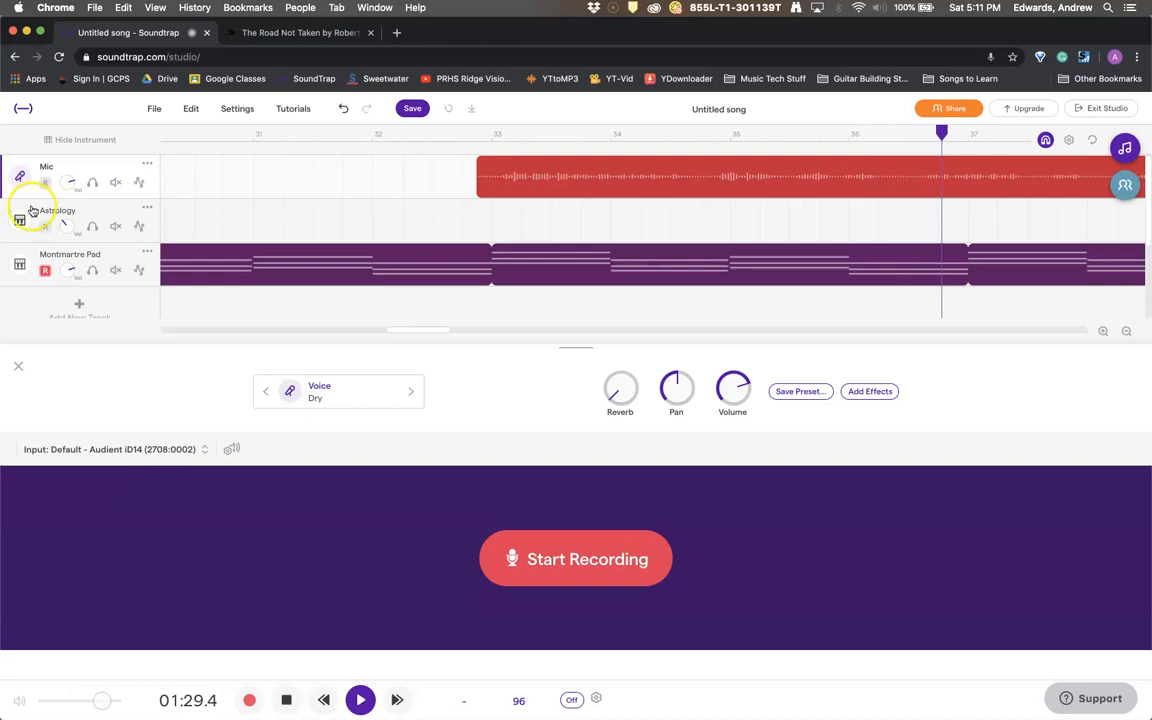
drag(66, 269, 70, 350)
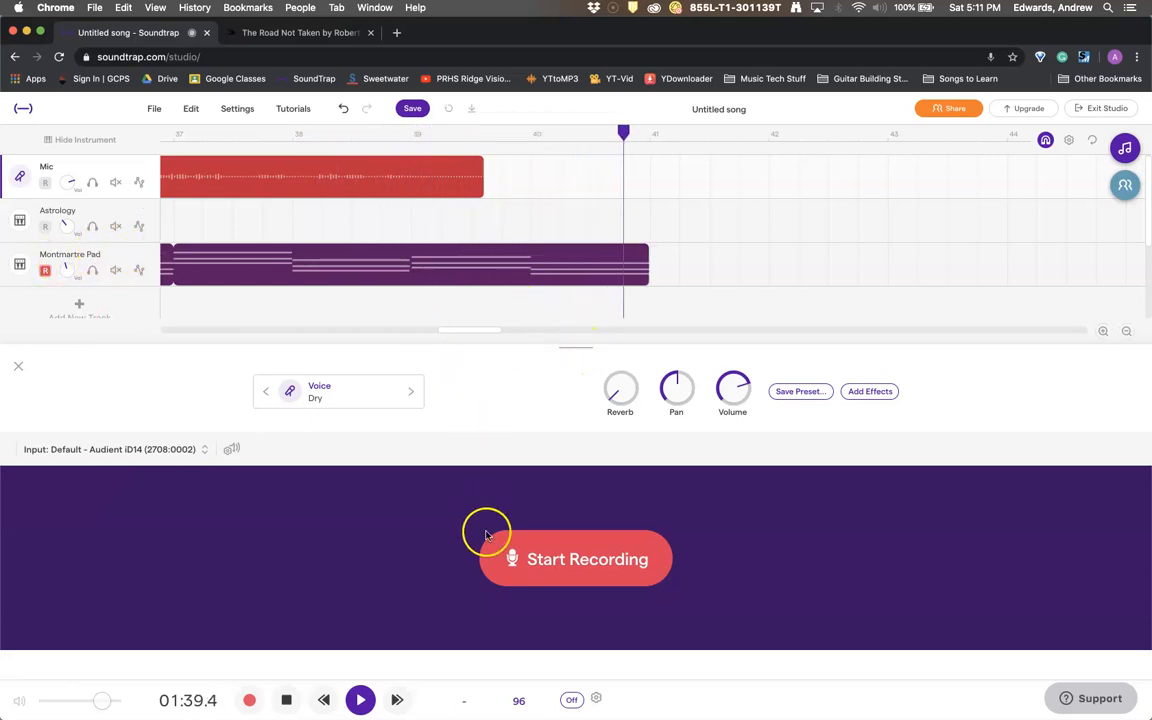
click(286, 700)
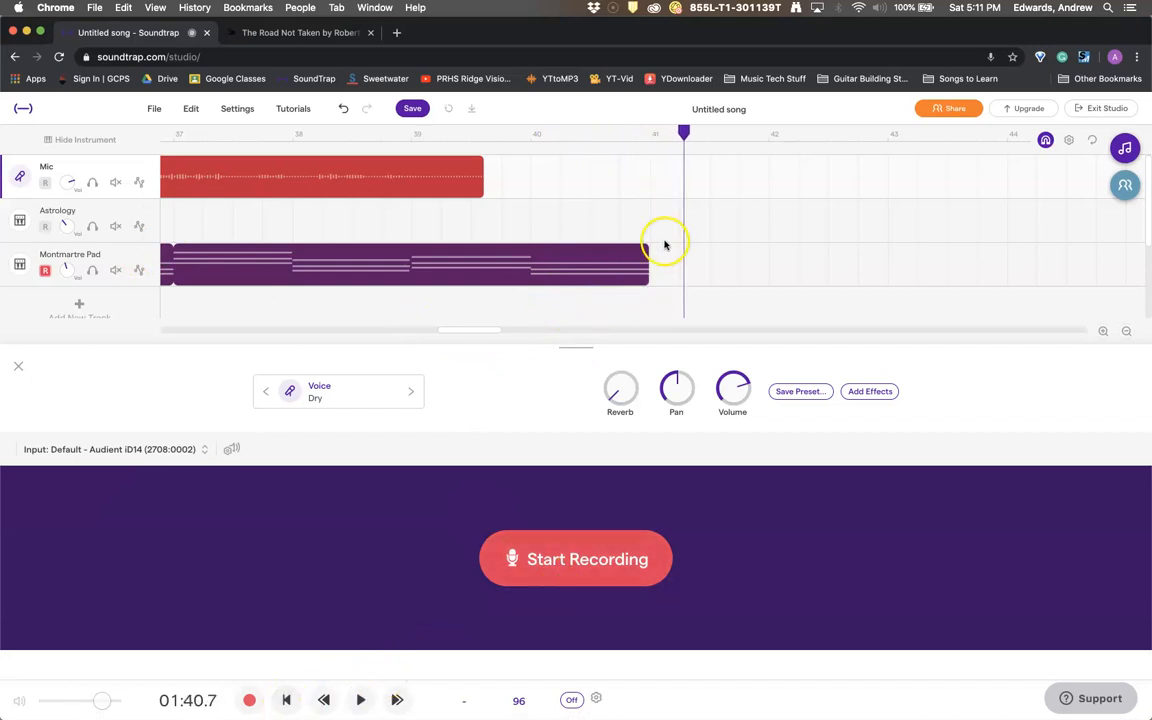
Extend the looped Montmartre Pad region by one bar to the start of bar 42, and play the ending from bar 40.
drag(645, 250, 766, 253)
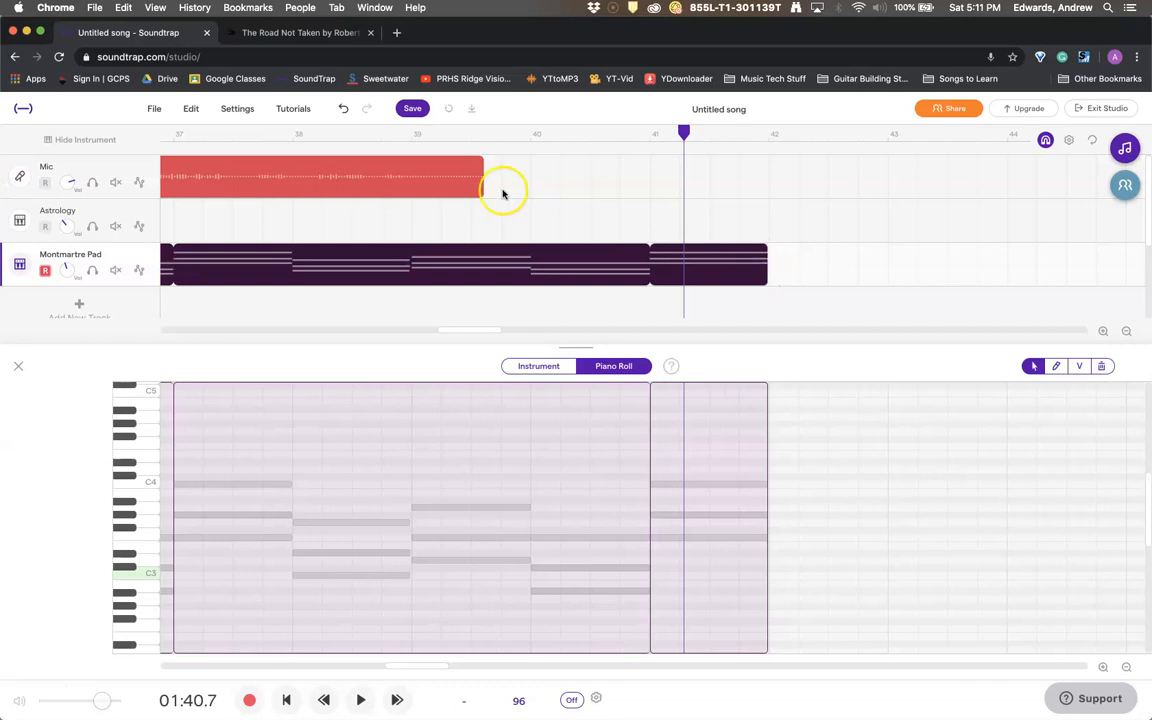
click(531, 133)
key(space)
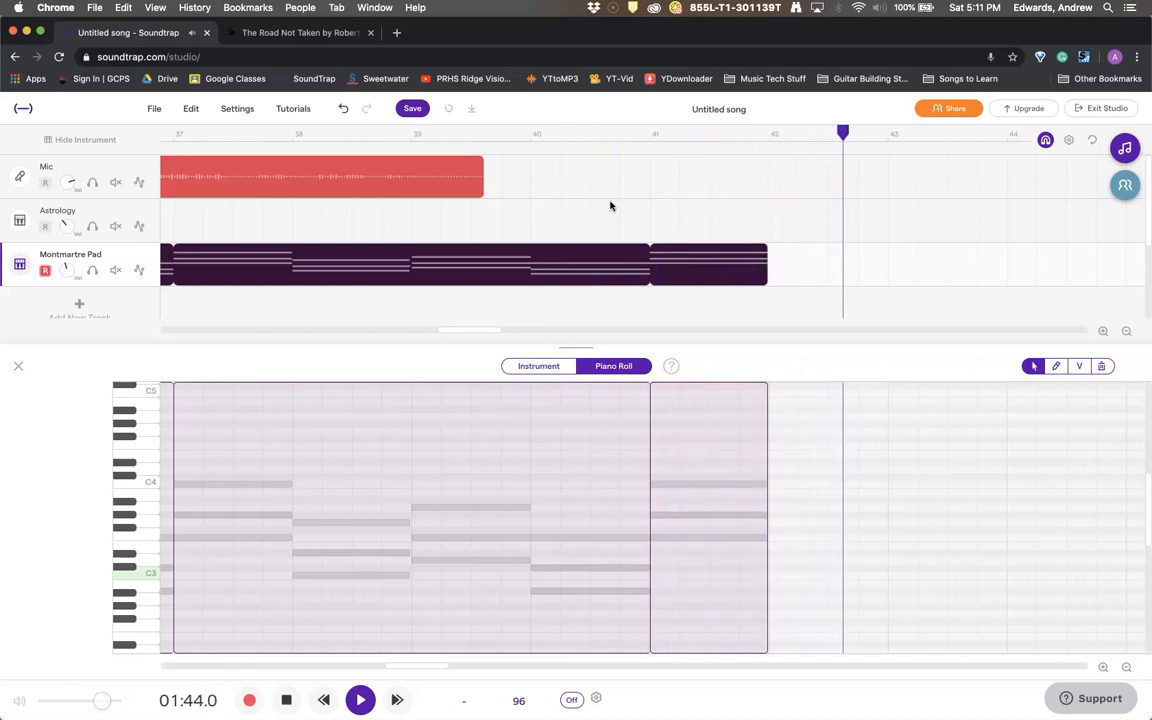
key(space)
scroll(827, 197, left, 2)
scroll(827, 197, left, 2)
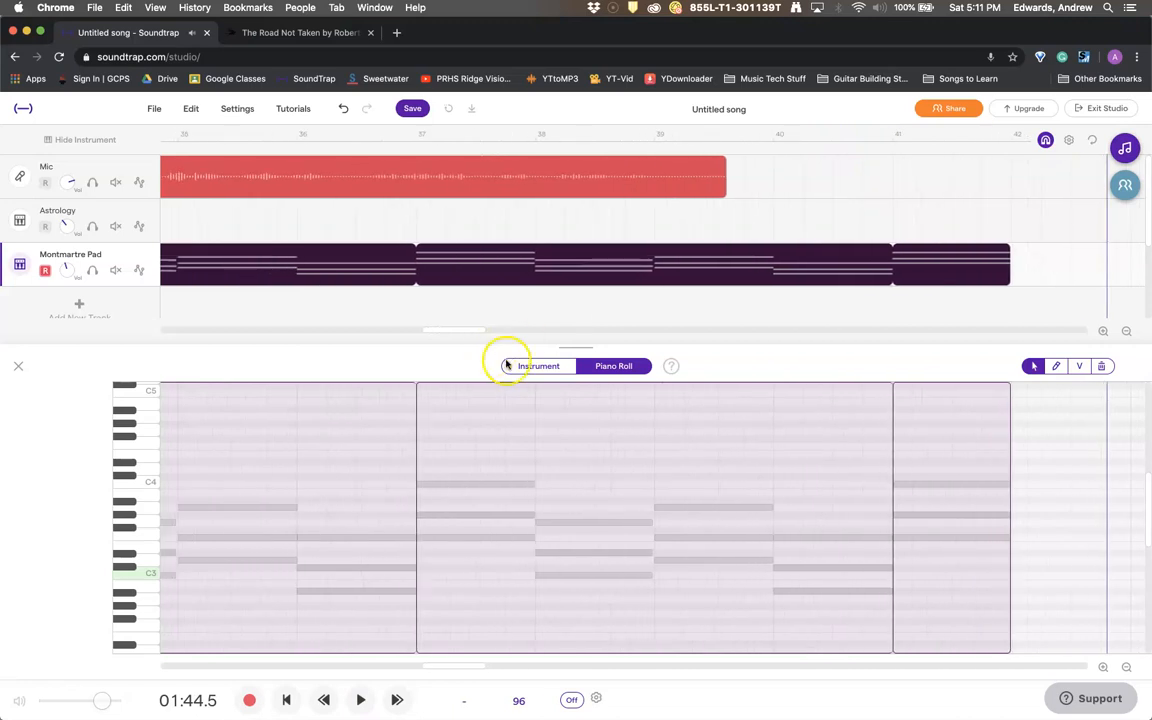